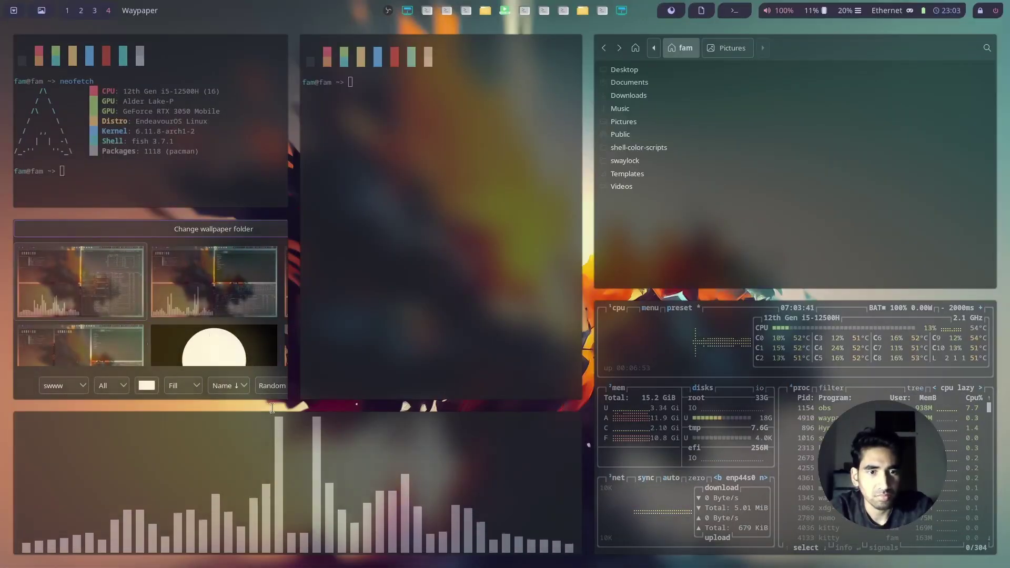
{"action": "left_click_drag", "start_coordinate": [242, 300], "coordinate": [892, 182]}
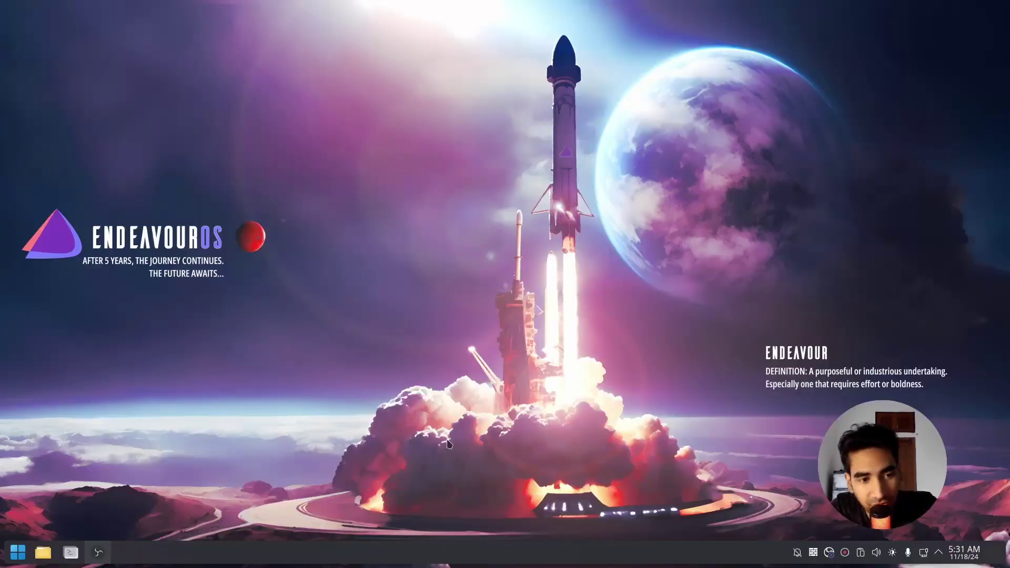
Step: Open the projectFile folder inside Downloads in the Dolphin file manager
{"action": "left_click", "coordinate": [43, 552]}
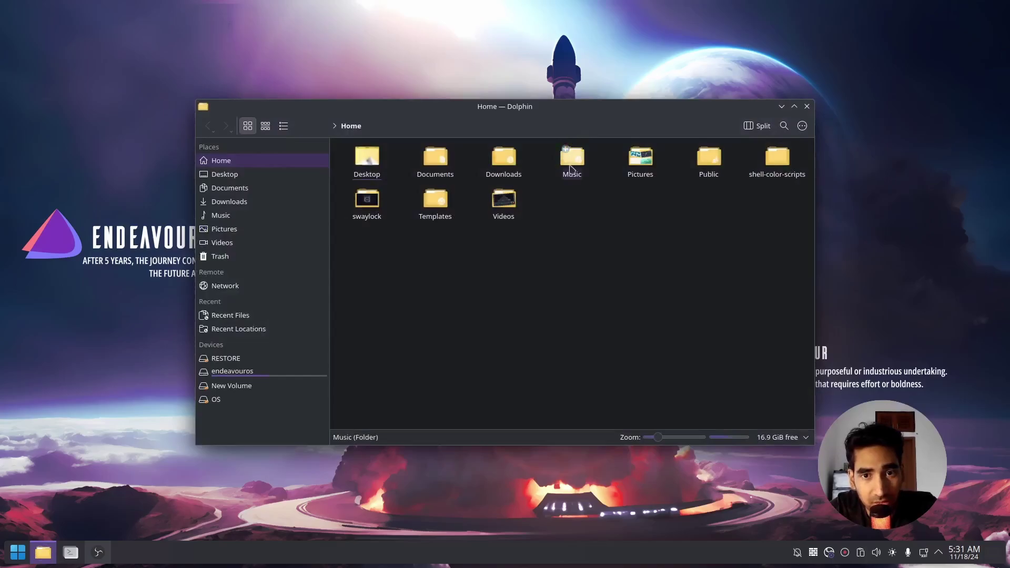
{"action": "double_click", "coordinate": [503, 157]}
{"action": "left_click_drag", "start_coordinate": [536, 105], "coordinate": [525, 116]}
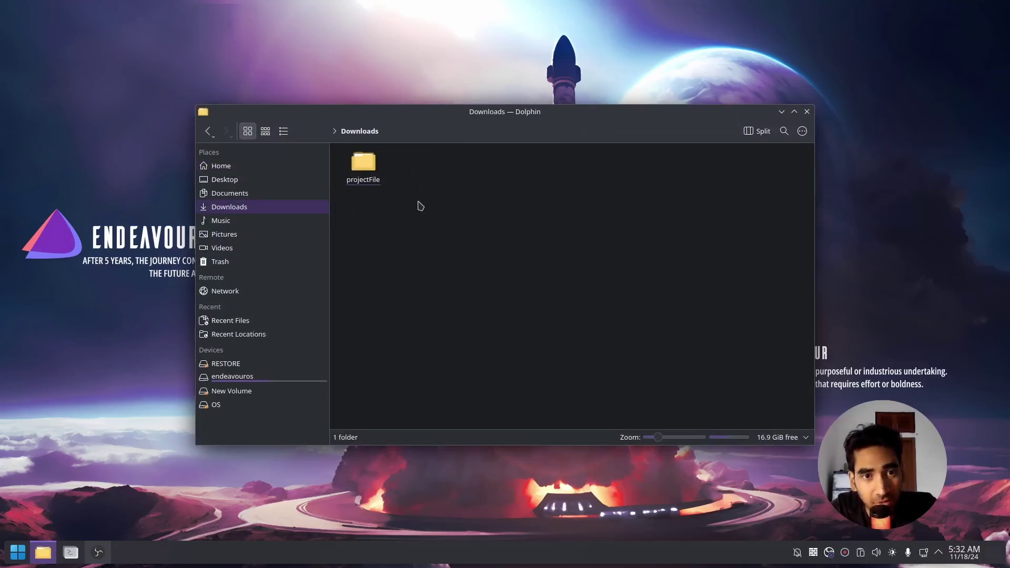
{"action": "left_click_drag", "start_coordinate": [416, 114], "coordinate": [413, 127]}
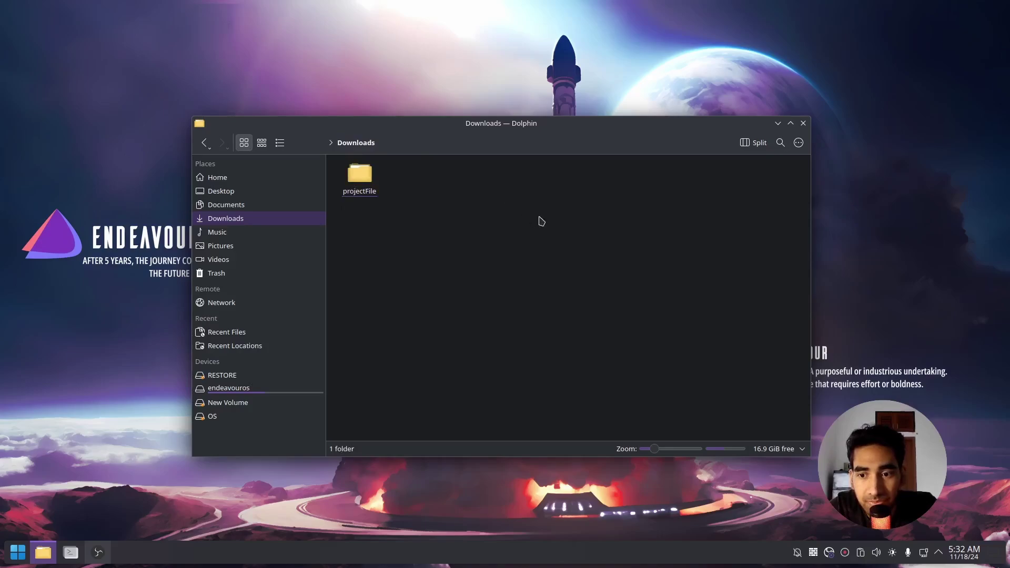
{"action": "double_click", "coordinate": [362, 184]}
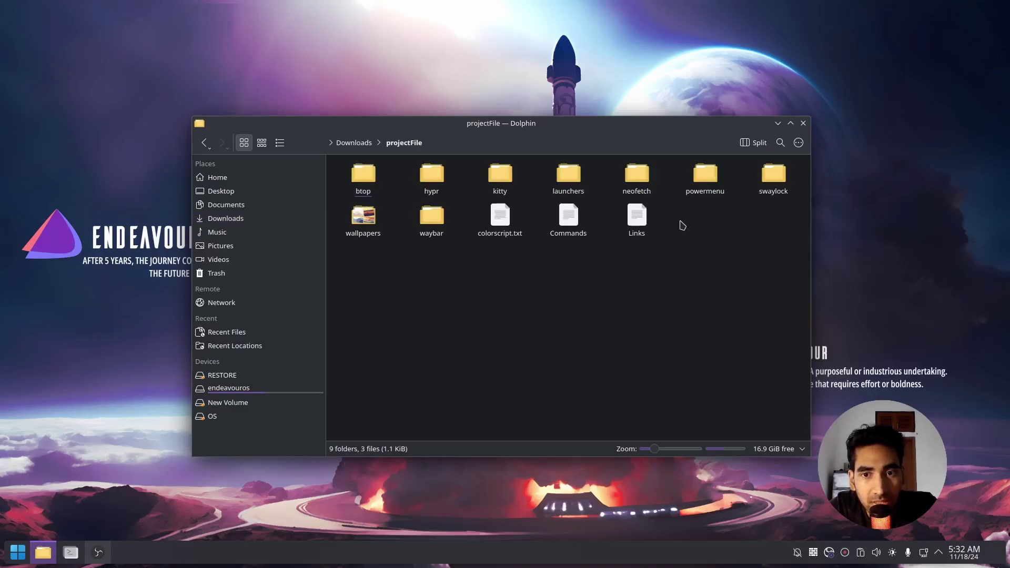
{"action": "left_click_drag", "start_coordinate": [661, 116], "coordinate": [659, 108]}
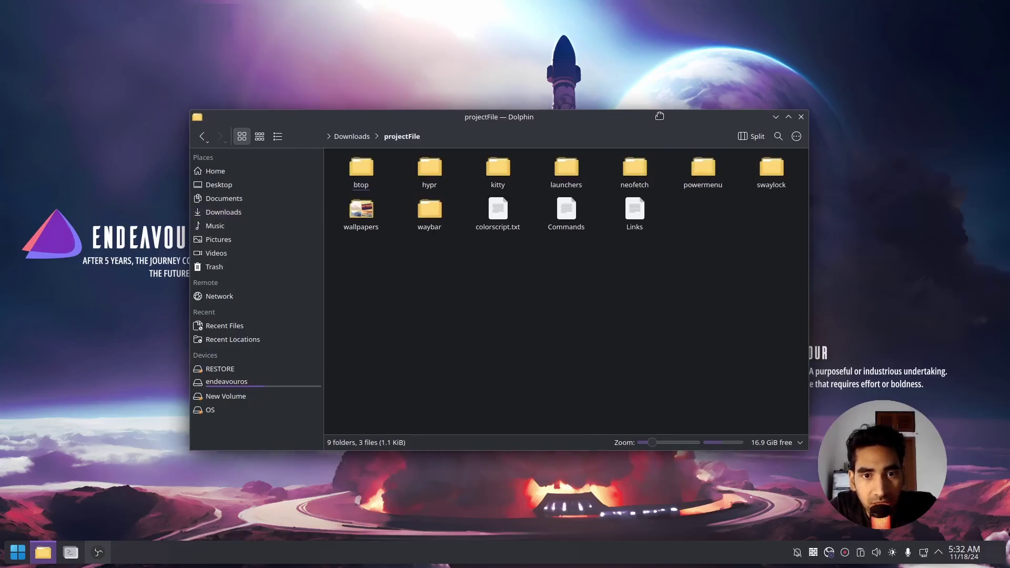
Step: Show the Commands file on one half of the screen with a Konsole terminal beside it, and select the yay command on line 1
{"action": "double_click", "coordinate": [570, 219]}
{"action": "left_click_drag", "start_coordinate": [537, 105], "coordinate": [1007, 129]}
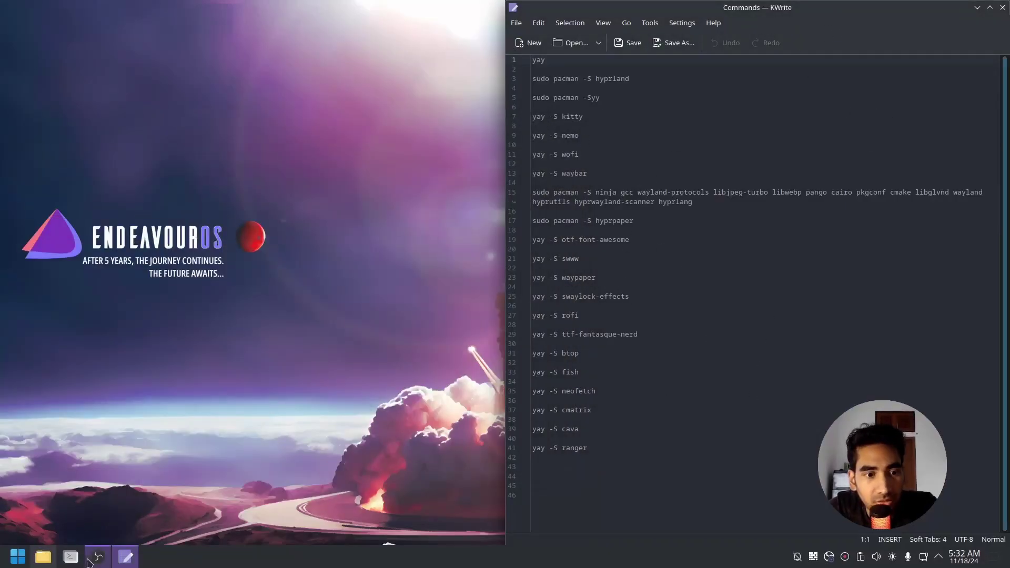
{"action": "left_click", "coordinate": [71, 557]}
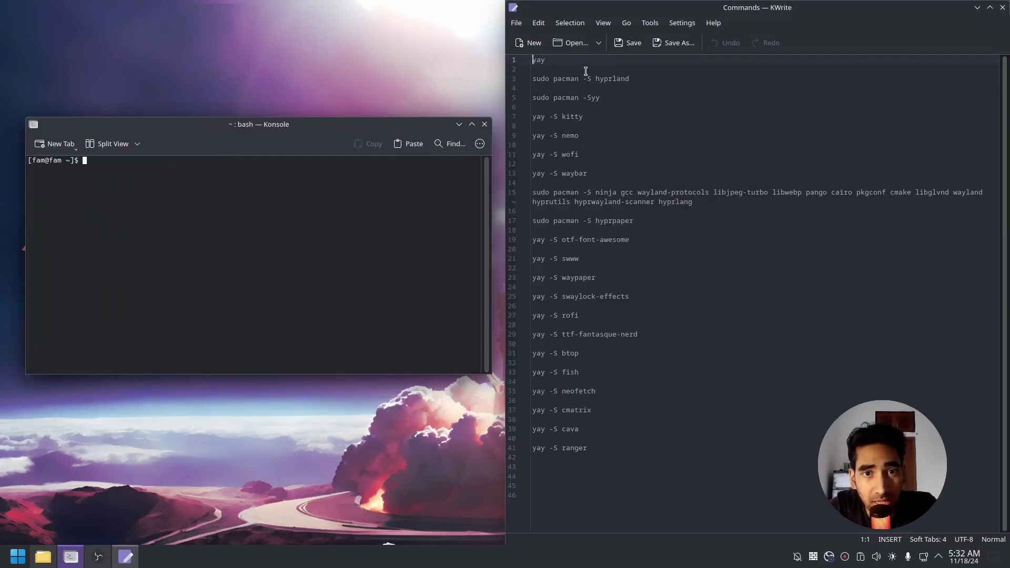
{"action": "left_click", "coordinate": [520, 59]}
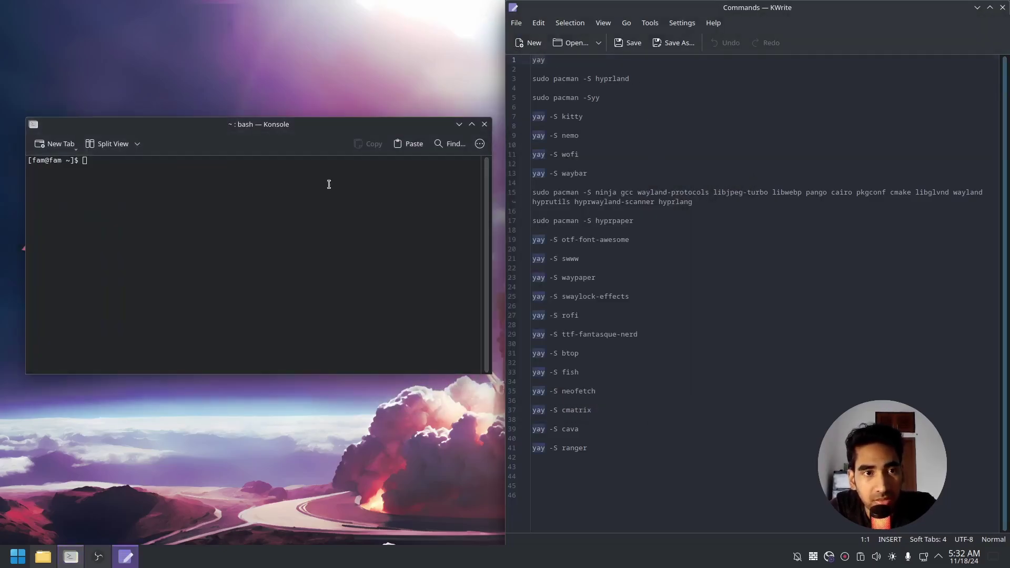
{"action": "left_click", "coordinate": [307, 173]}
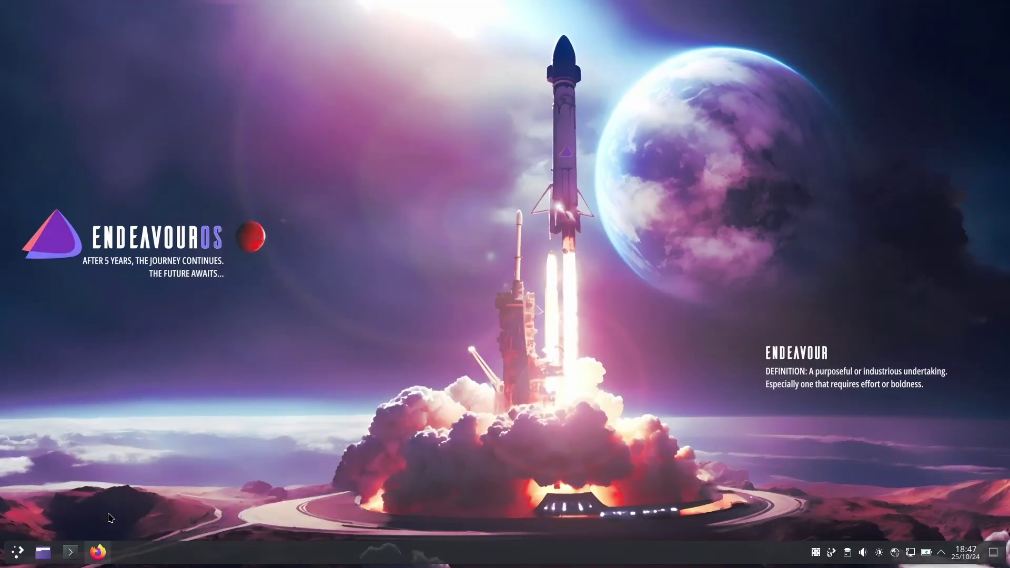
Step: Log out of the Plasma session and choose Hyprland as the desktop session on the login screen
{"action": "left_click", "coordinate": [21, 550]}
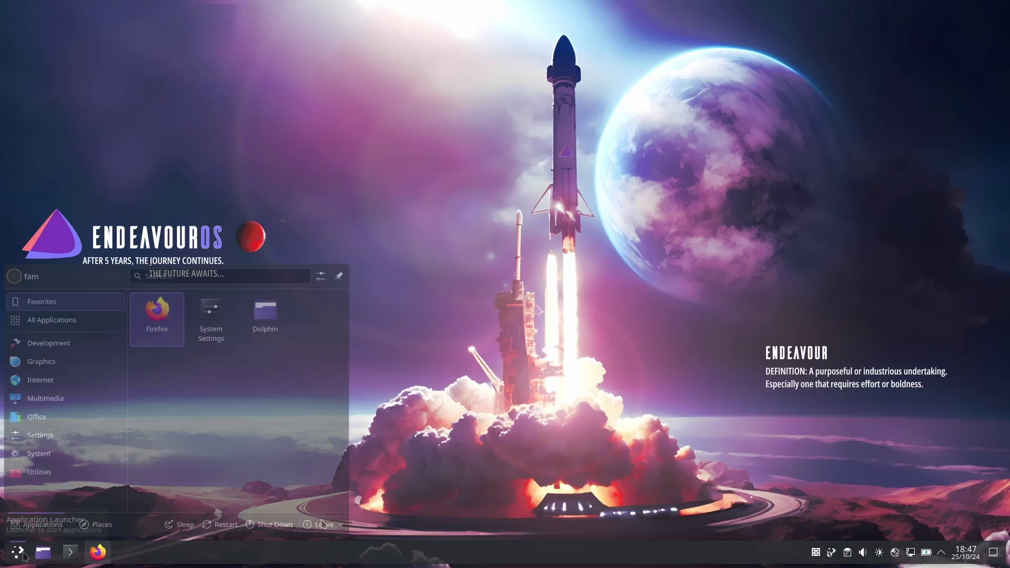
{"action": "left_click", "coordinate": [321, 524]}
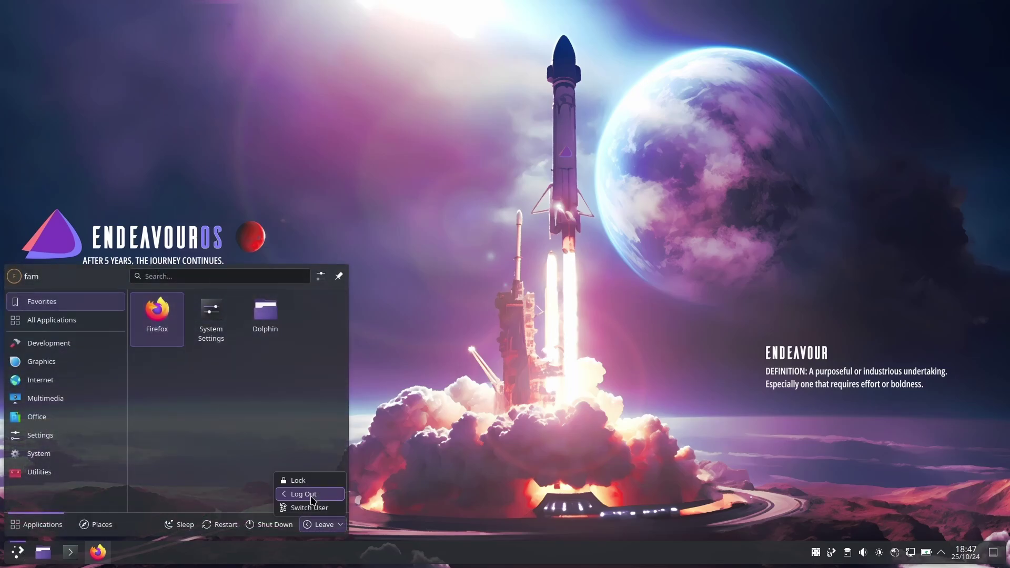
{"action": "left_click", "coordinate": [303, 494]}
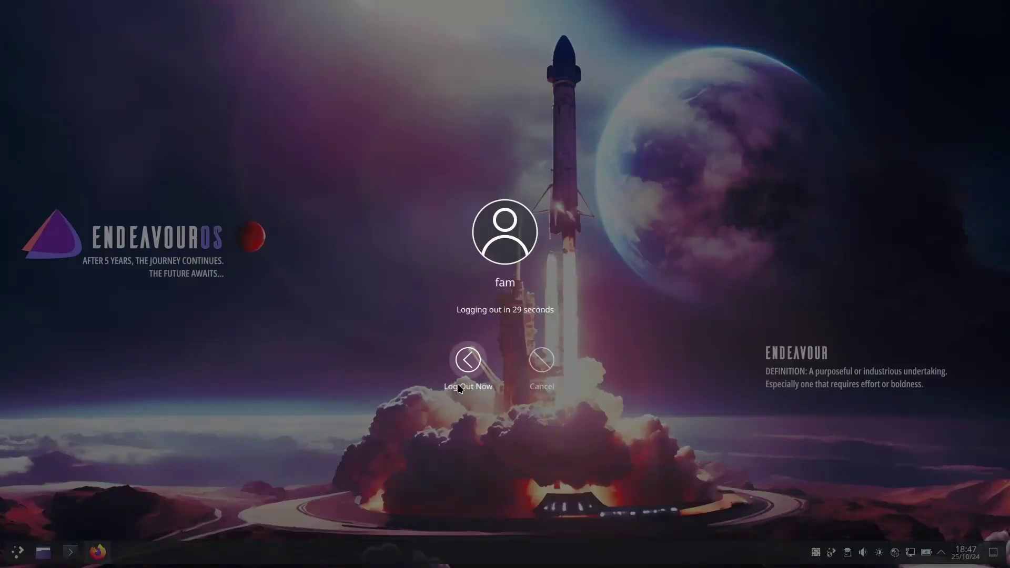
{"action": "left_click", "coordinate": [466, 363]}
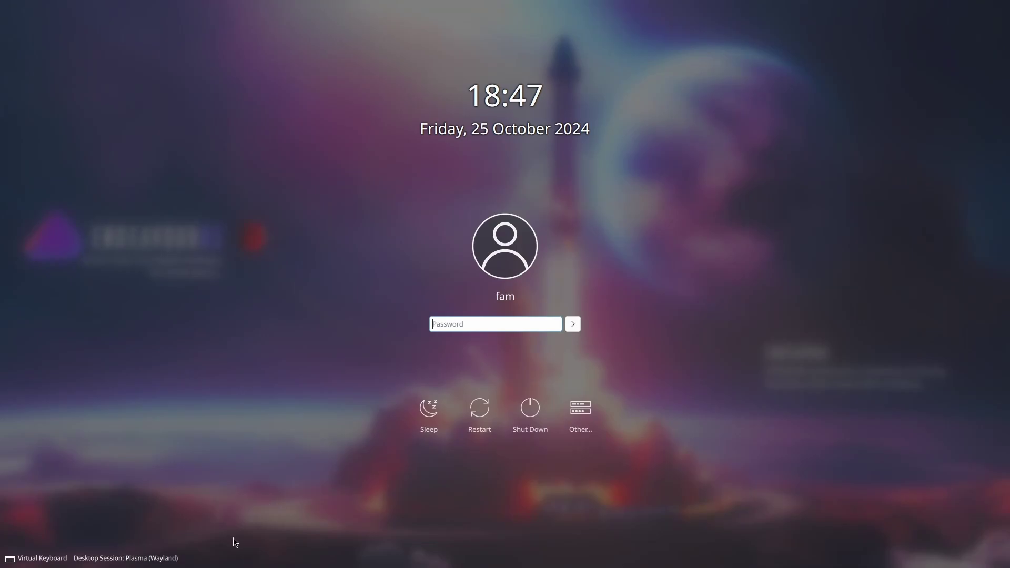
{"action": "left_click", "coordinate": [162, 564]}
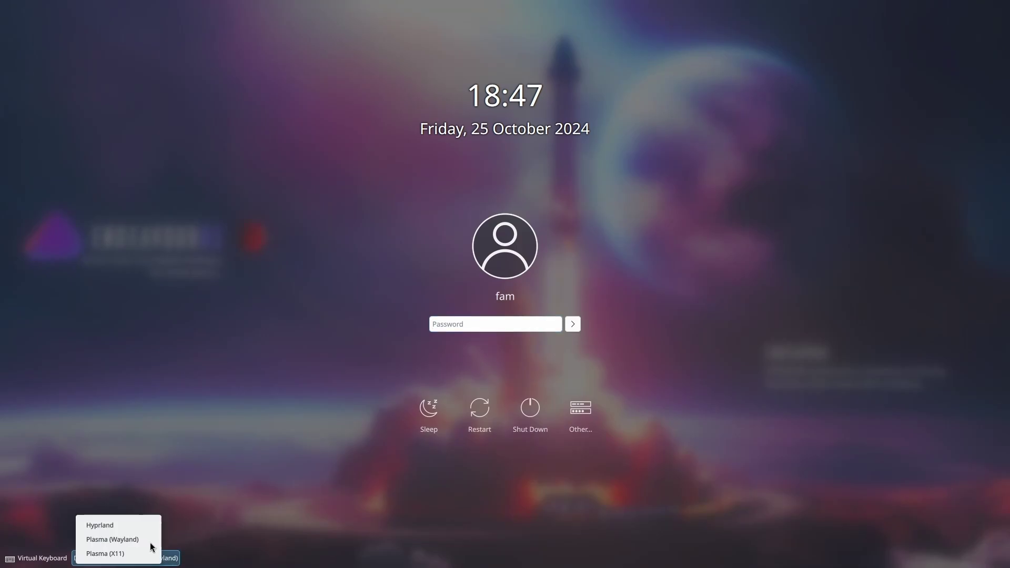
{"action": "left_click", "coordinate": [134, 524]}
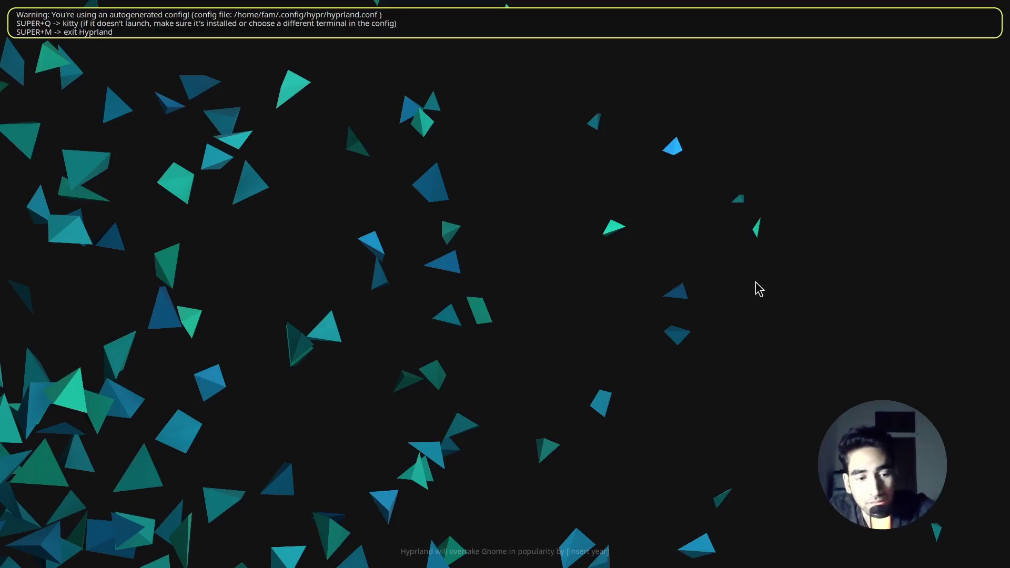
Step: Open a kitty terminal in Hyprland and launch the Nemo file manager from it with the nemo command
{"action": "key", "text": "super+q"}
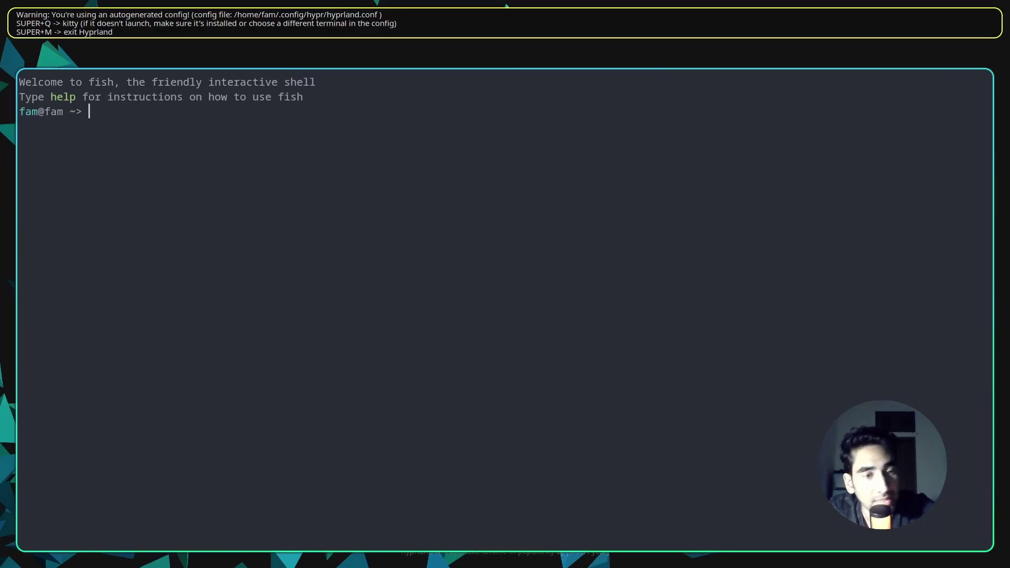
{"action": "key", "text": "super+c"}
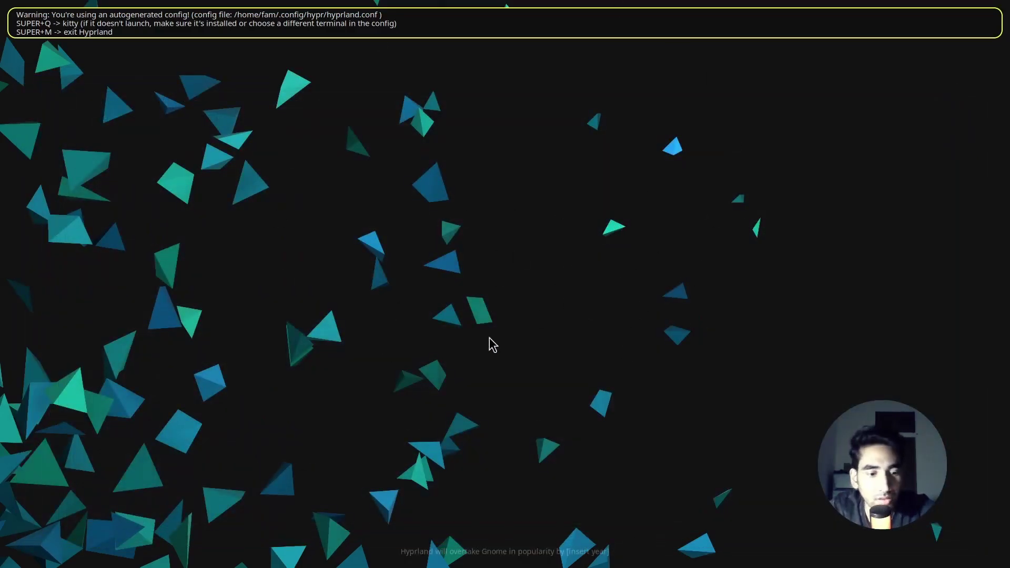
{"action": "key", "text": "super+q"}
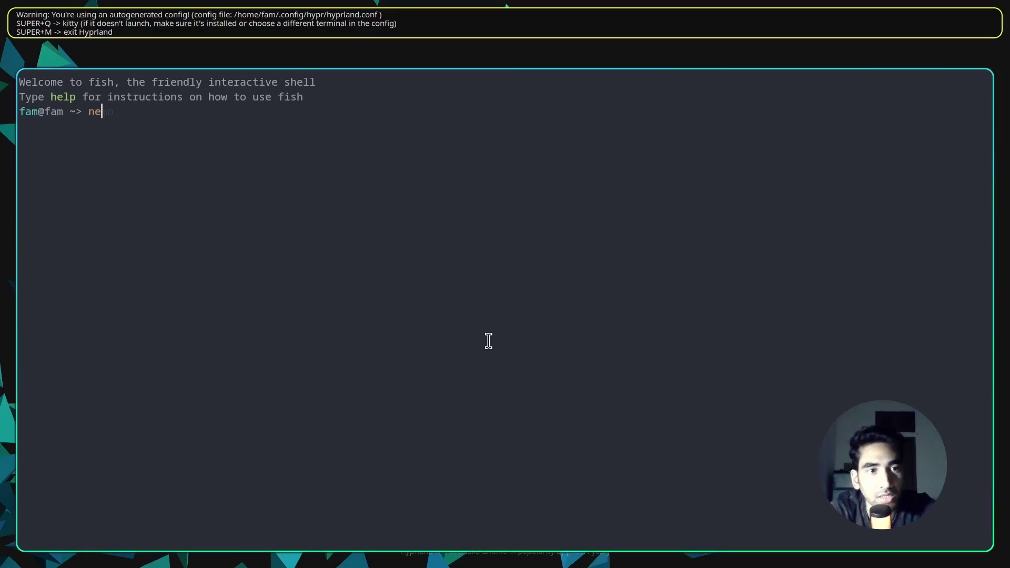
{"action": "key", "text": "Return"}
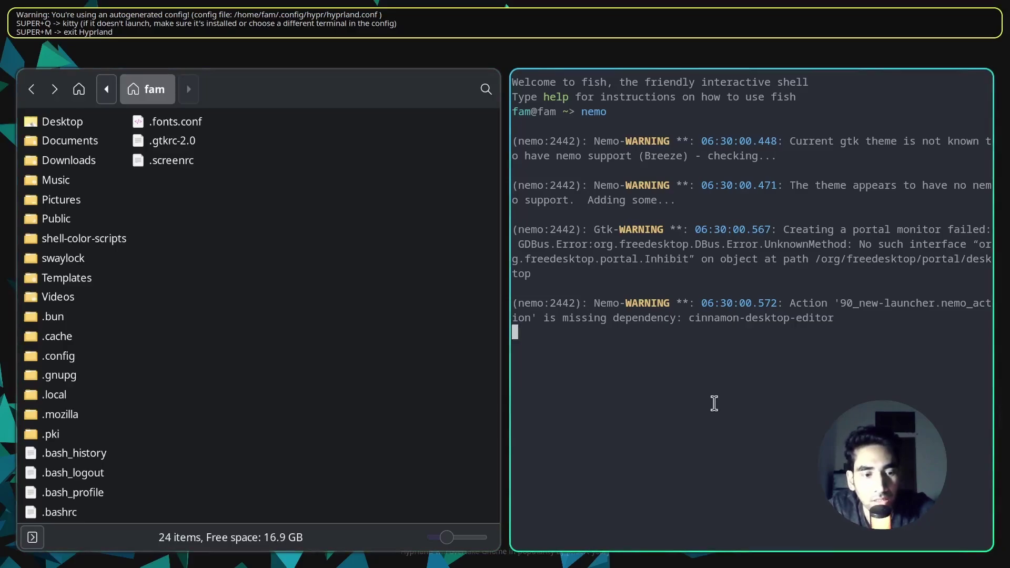
Step: Launch a second Nemo window from a new terminal and stack the two file manager windows one above the other
{"action": "key", "text": "super+q"}
{"action": "type", "text": "nemo"}
{"action": "key", "text": "Return"}
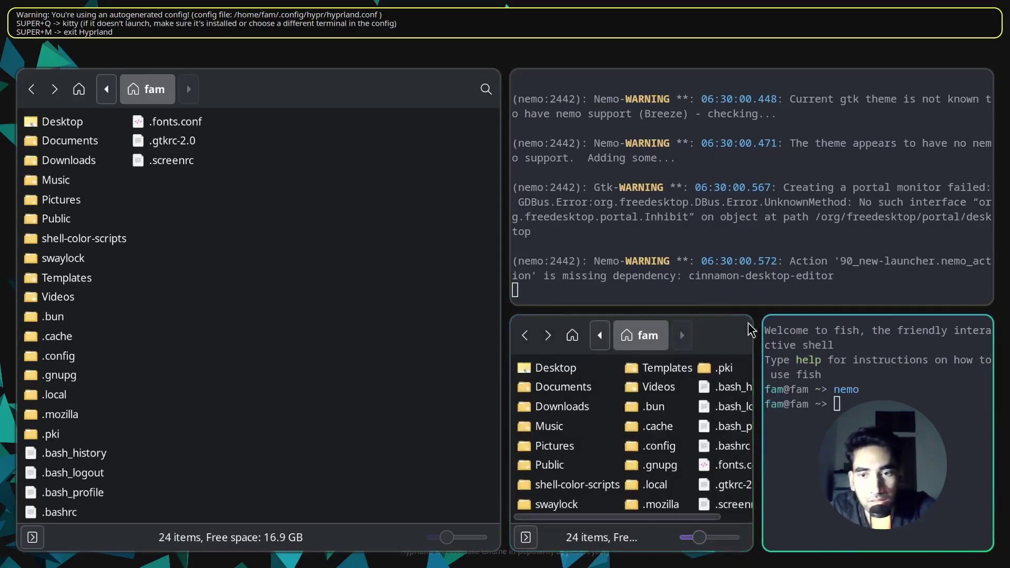
{"action": "left_click_drag", "start_coordinate": [623, 410], "coordinate": [386, 465]}
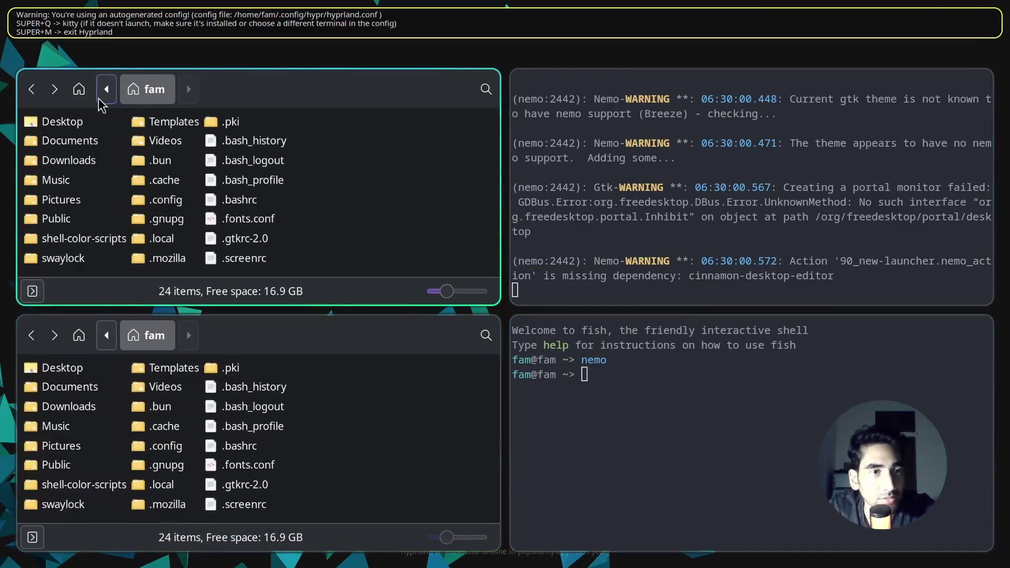
Step: Toggle the display of hidden files off and back on in the upper window's home folder
{"action": "key", "text": "ctrl+l"}
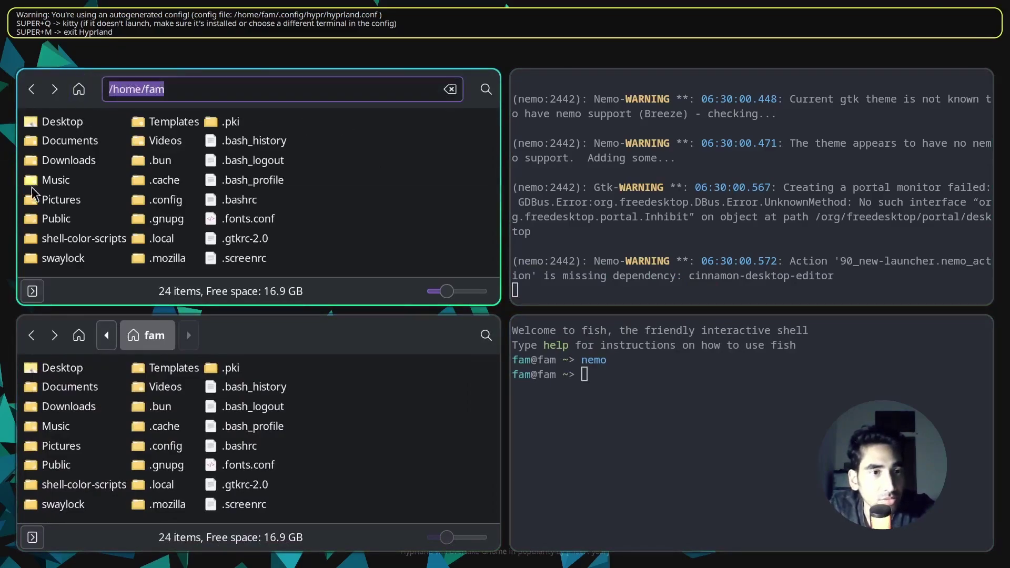
{"action": "right_click", "coordinate": [406, 152]}
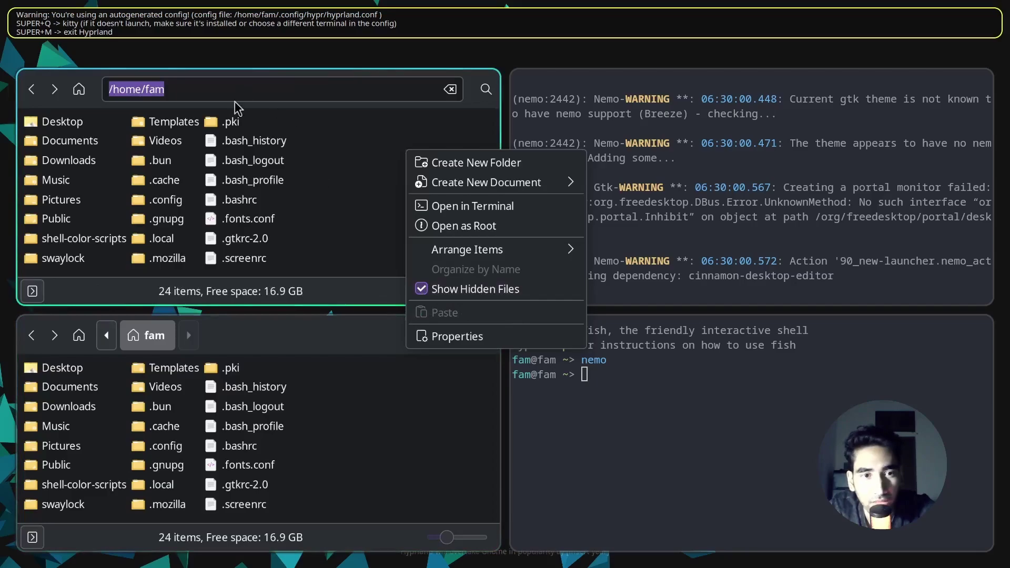
{"action": "left_click", "coordinate": [496, 291]}
{"action": "right_click", "coordinate": [300, 151]}
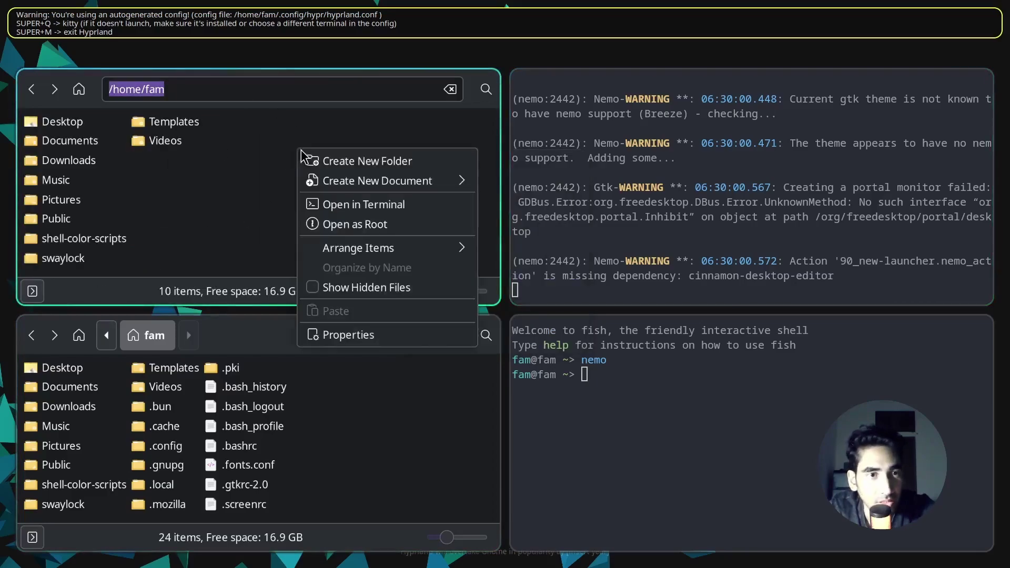
{"action": "left_click", "coordinate": [386, 289]}
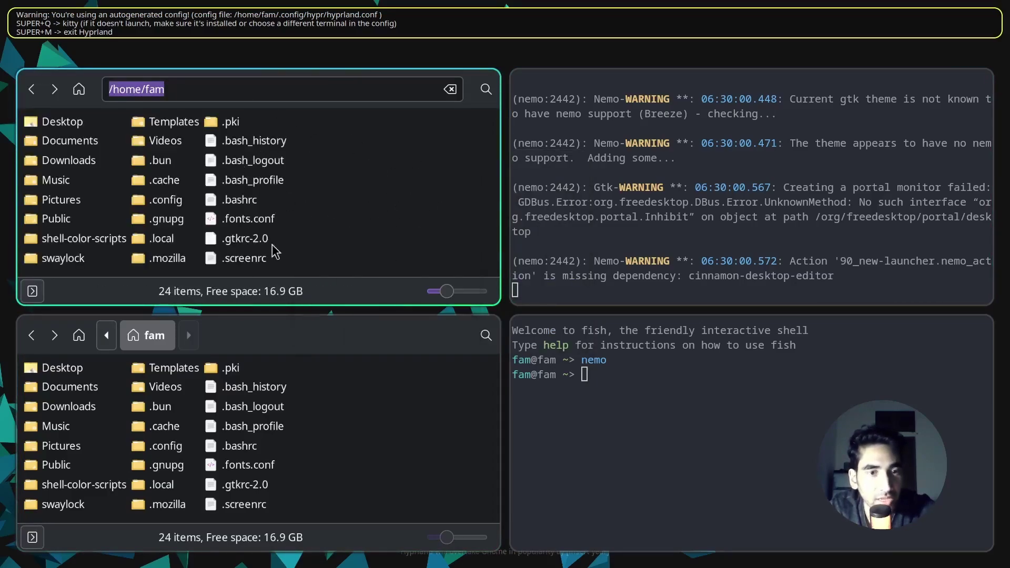
Step: Open the .config folder in the upper file manager window and Downloads/projectFile in the lower one, with smaller icons
{"action": "double_click", "coordinate": [167, 200]}
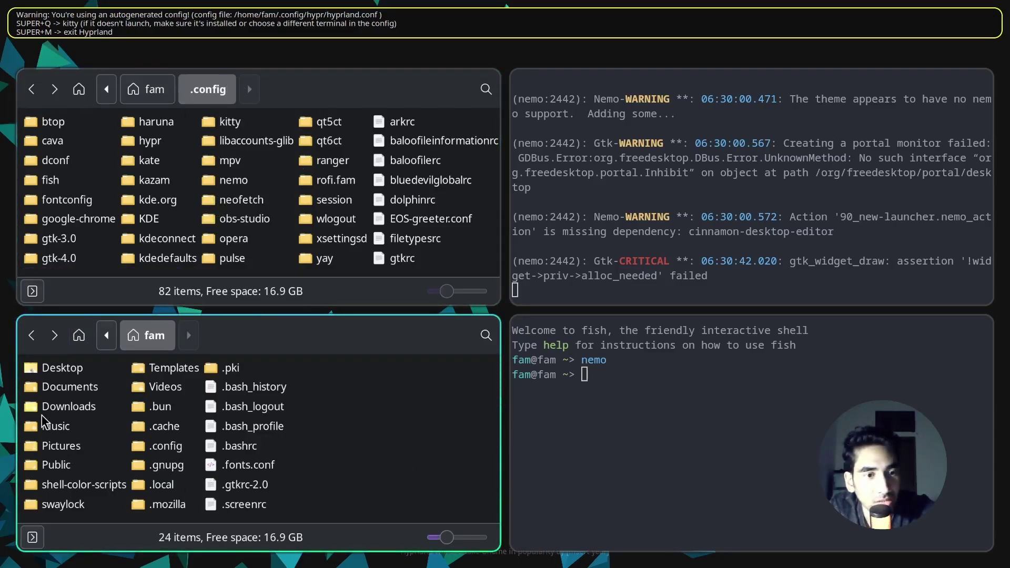
{"action": "double_click", "coordinate": [72, 406]}
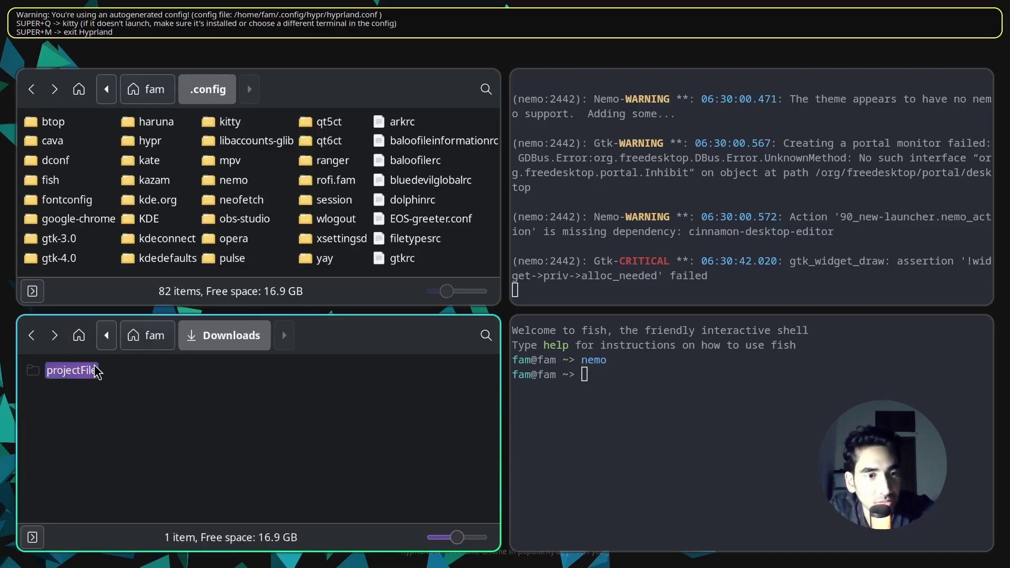
{"action": "double_click", "coordinate": [71, 369]}
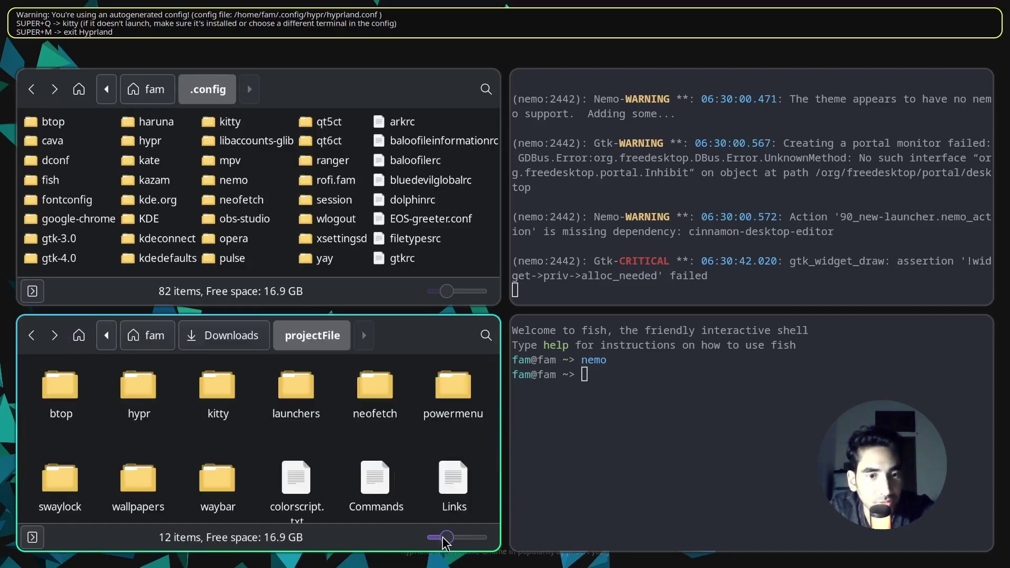
{"action": "left_click_drag", "start_coordinate": [444, 538], "coordinate": [435, 538]}
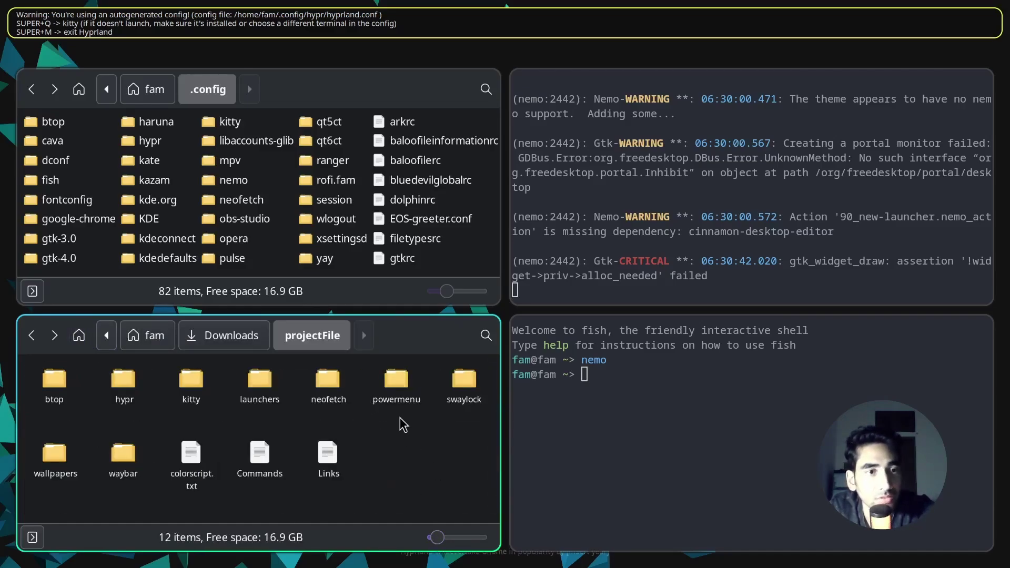
Step: Move the btop, hypr, kitty, neofetch, swaylock and waybar folders from projectFile into the .config folder
{"action": "left_click", "coordinate": [54, 381]}
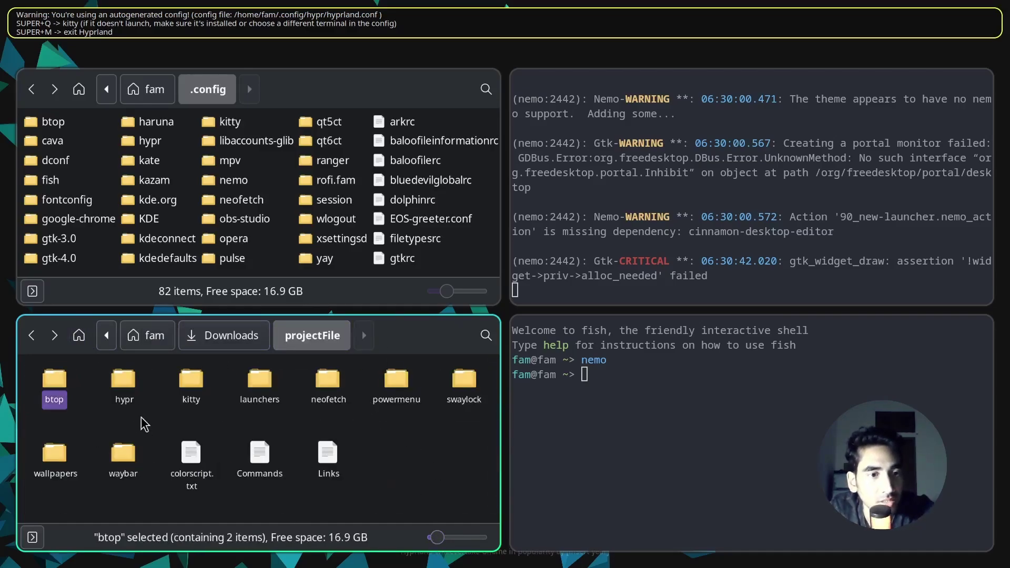
{"action": "left_click", "coordinate": [124, 384], "text": "ctrl"}
{"action": "left_click", "coordinate": [196, 387], "text": "ctrl"}
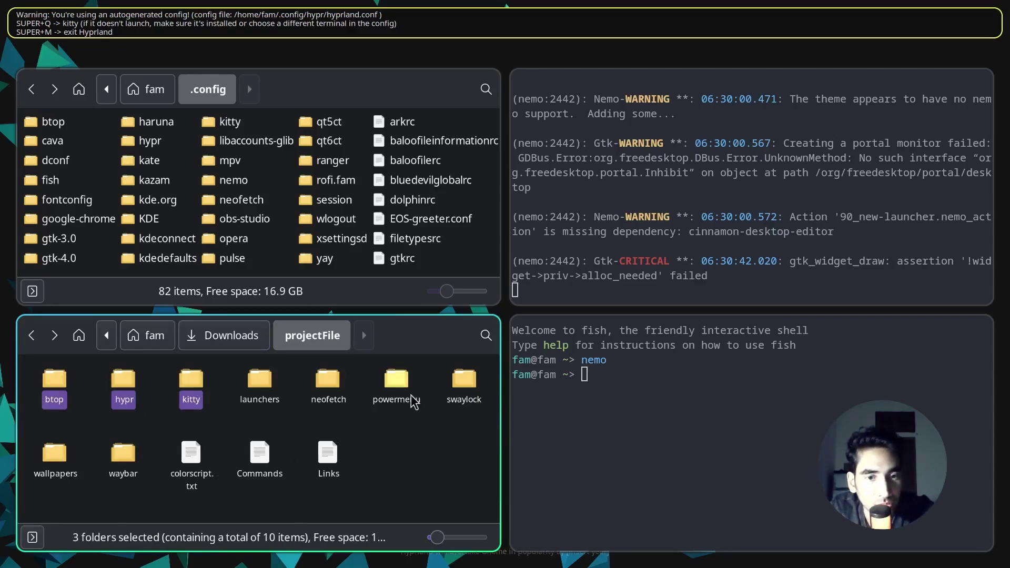
{"action": "left_click", "coordinate": [351, 385], "text": "ctrl"}
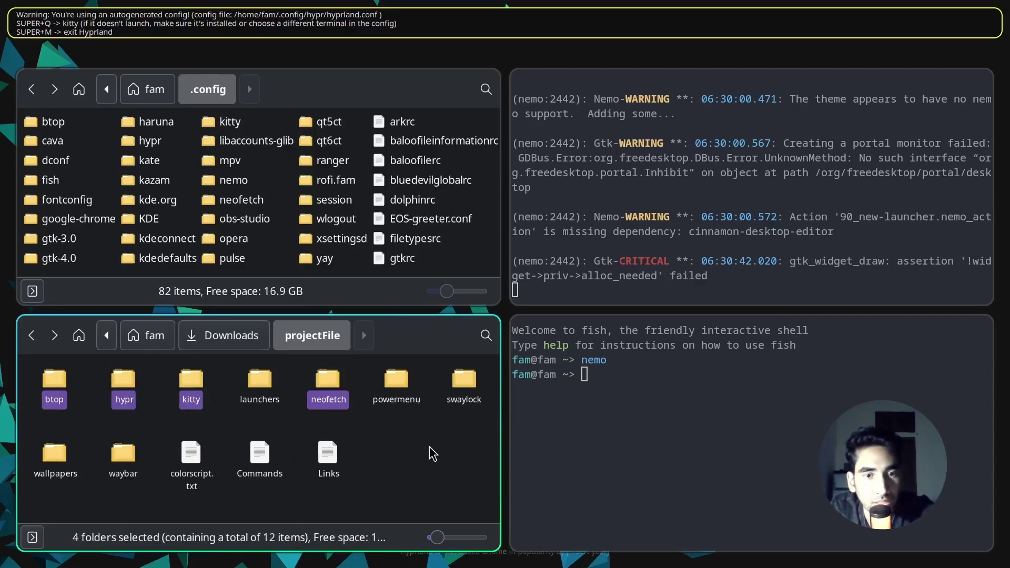
{"action": "left_click", "coordinate": [462, 392], "text": "ctrl"}
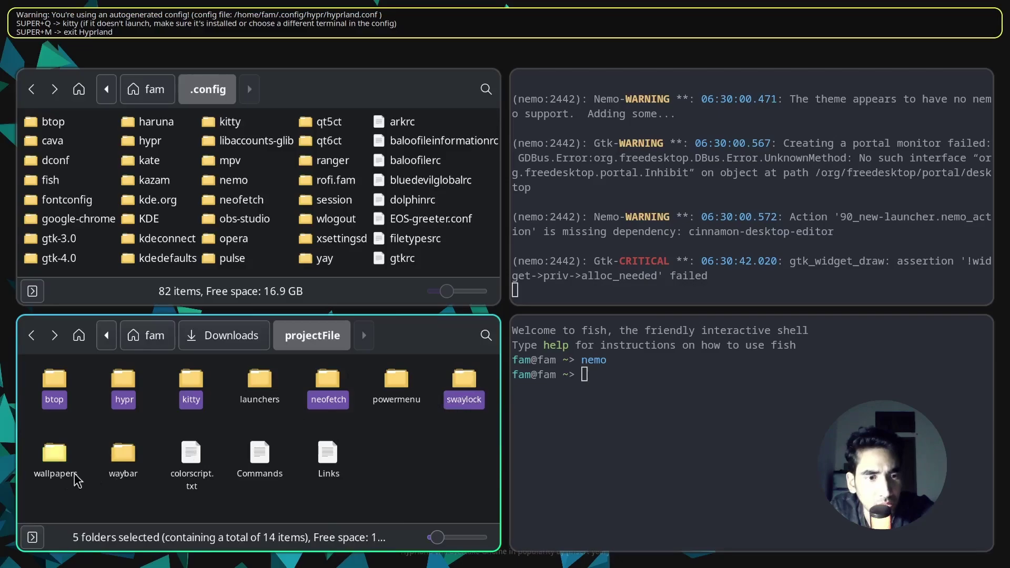
{"action": "left_click", "coordinate": [126, 471], "text": "ctrl"}
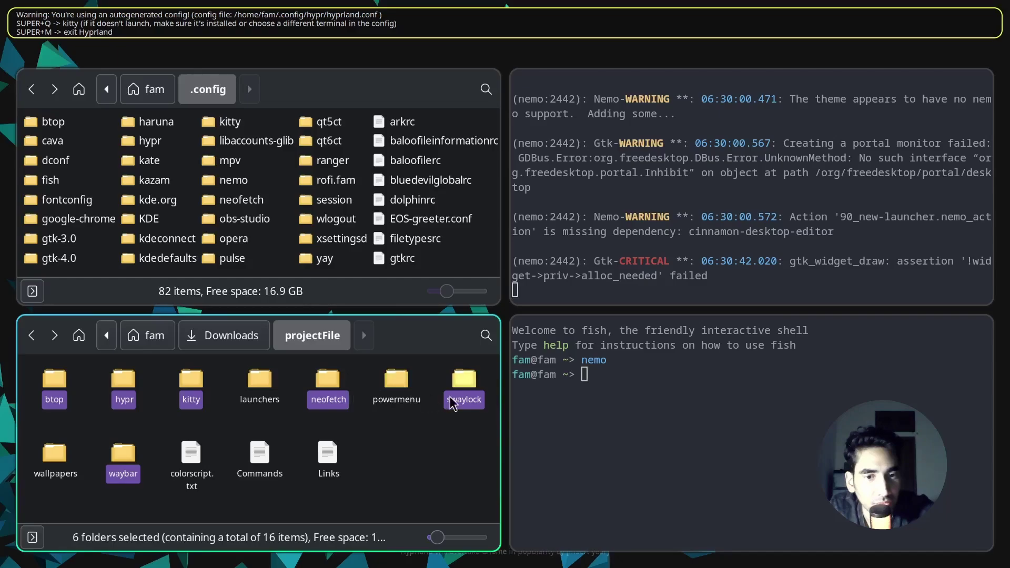
{"action": "left_click_drag", "start_coordinate": [126, 466], "coordinate": [282, 179]}
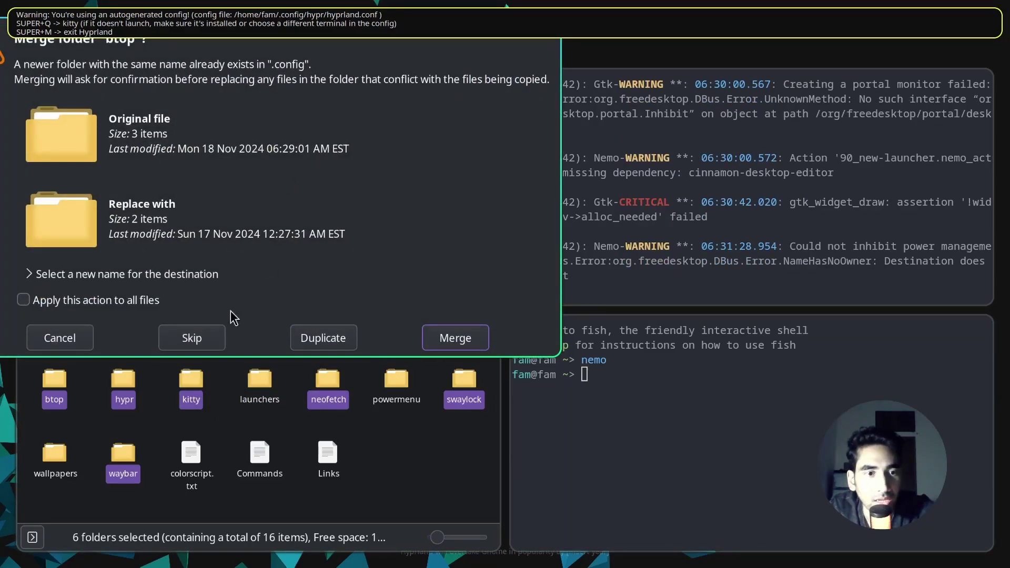
Step: Merge the incoming folders with the existing ones and replace all conflicting files, applying the action to all files
{"action": "left_click", "coordinate": [448, 340]}
{"action": "left_click", "coordinate": [443, 338]}
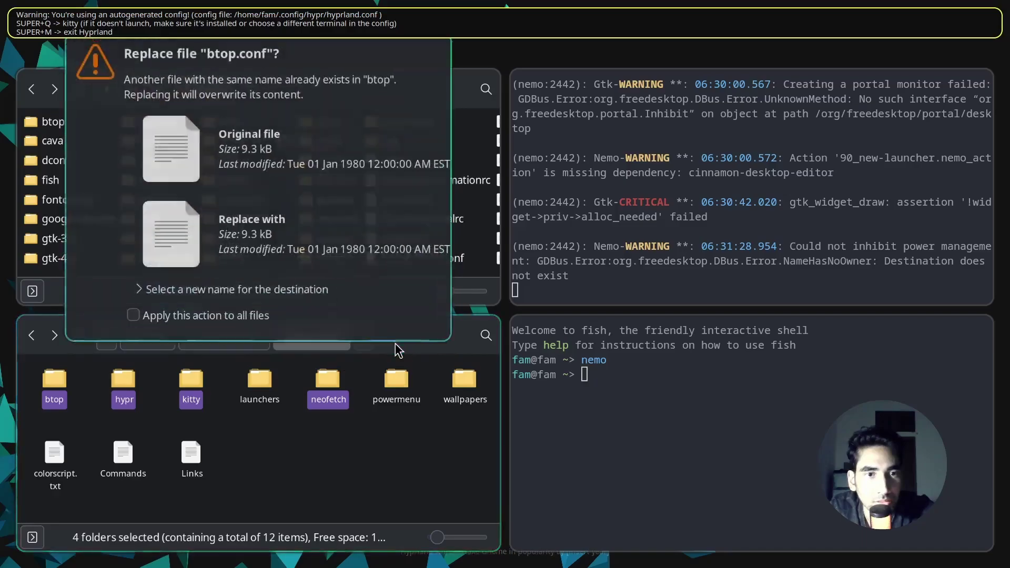
{"action": "left_click", "coordinate": [128, 300]}
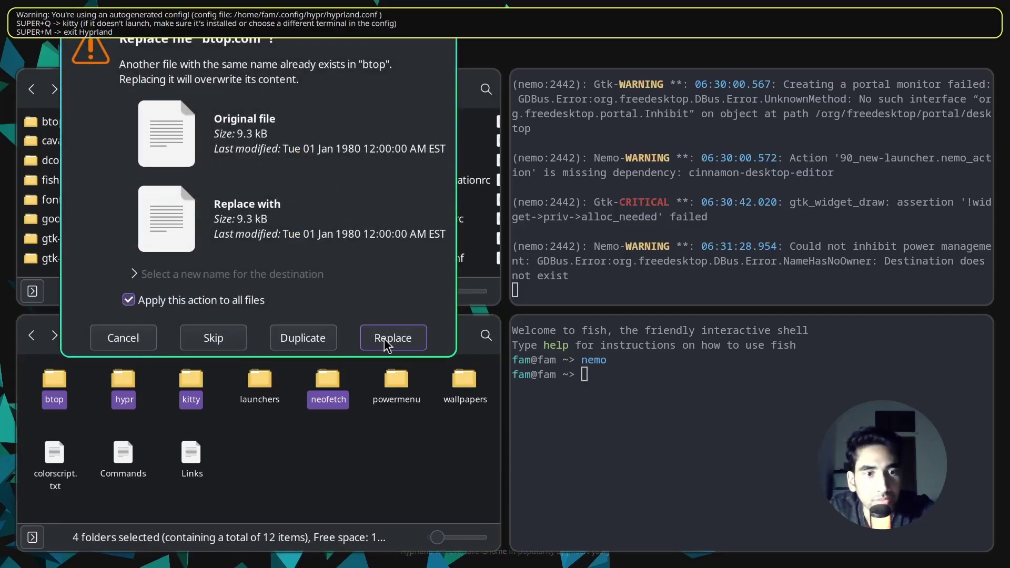
{"action": "left_click", "coordinate": [386, 339]}
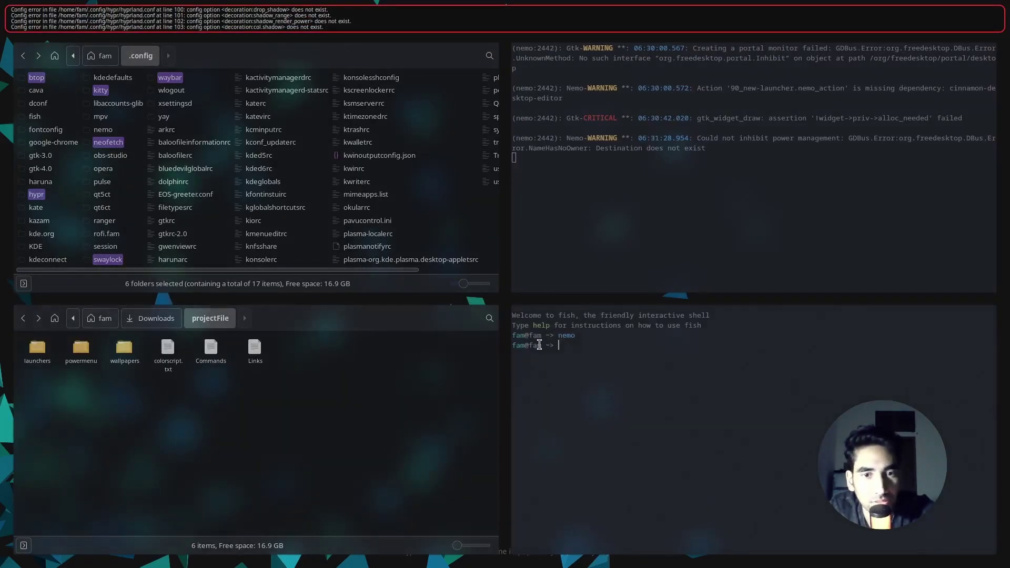
Step: Close both file manager windows and both terminals to clear the workspace
{"action": "key", "text": "F3"}
{"action": "key", "text": "F3"}
{"action": "key", "text": "super+q"}
{"action": "key", "text": "super+q"}
{"action": "key", "text": "super+q"}
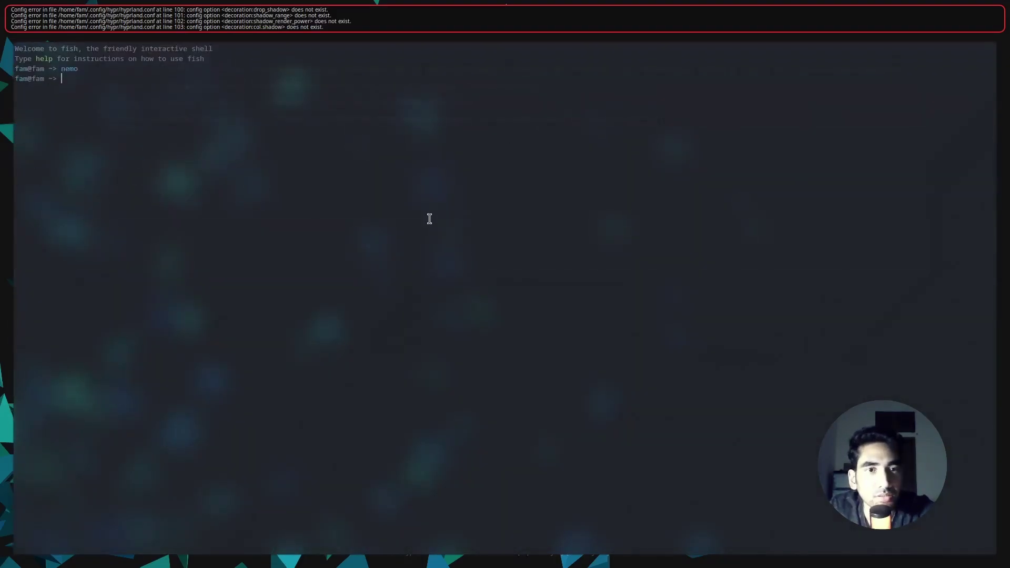
{"action": "key", "text": "super+q"}
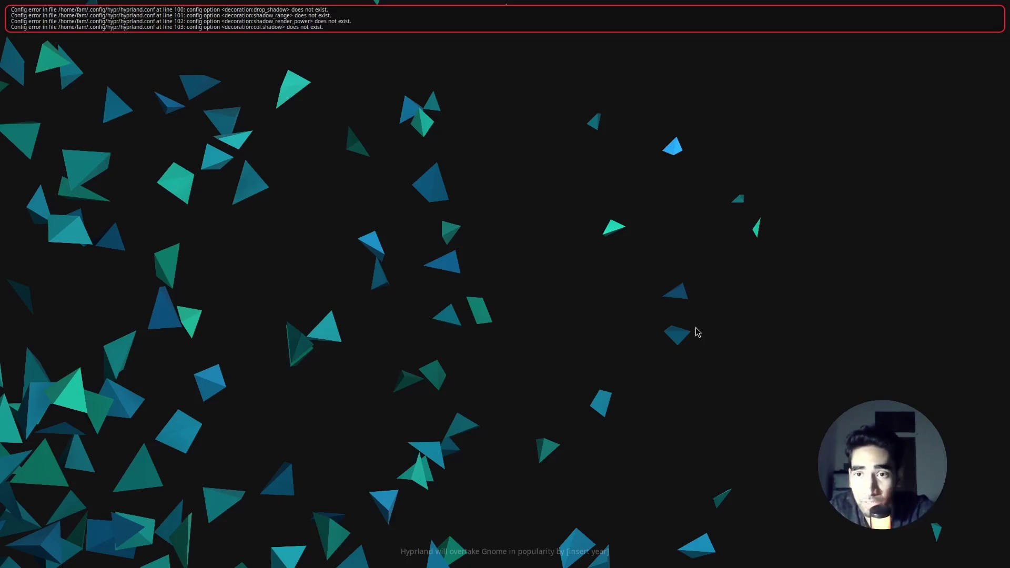
Step: Open a new file manager window on the home folder and hide its status bar
{"action": "key", "text": "super+e"}
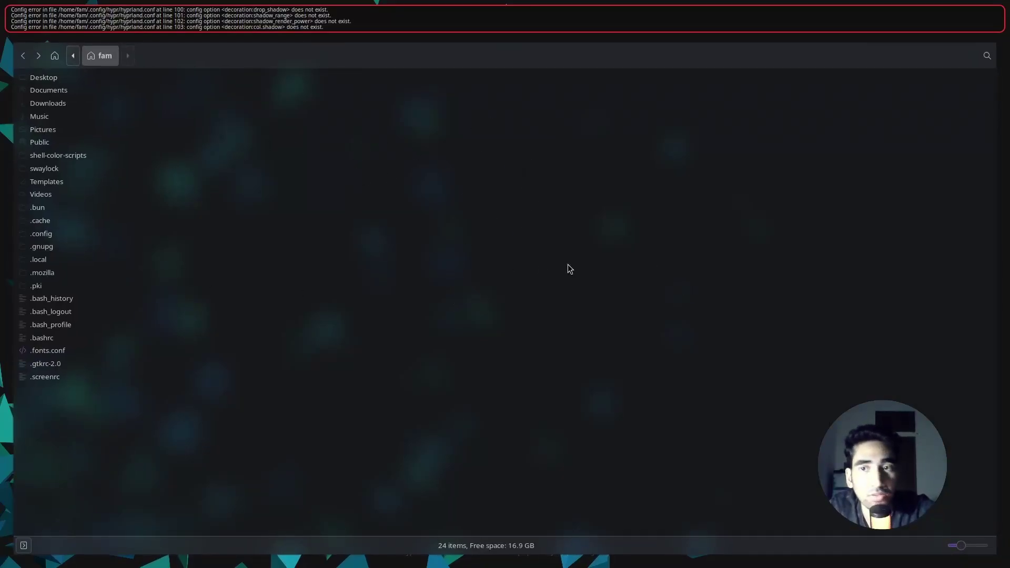
{"action": "left_click", "coordinate": [71, 53]}
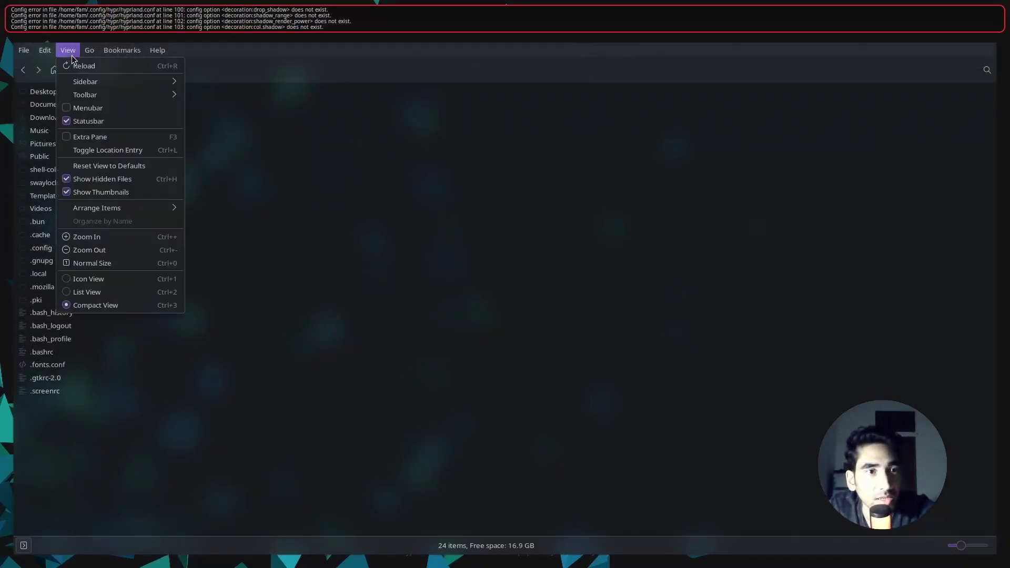
{"action": "left_click", "coordinate": [91, 121]}
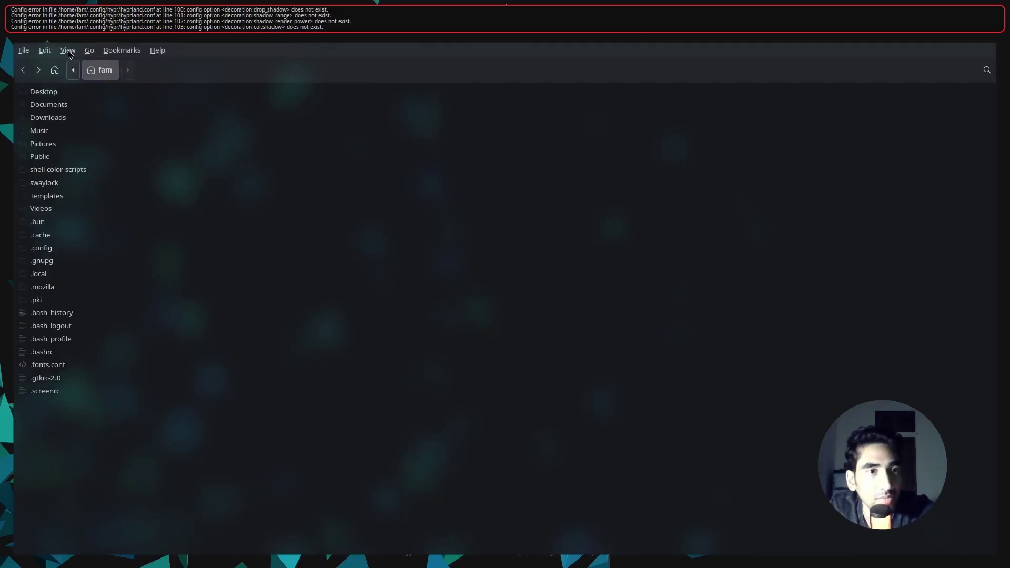
Step: Show the Places sidebar in the file manager and hide it again
{"action": "left_click", "coordinate": [68, 51]}
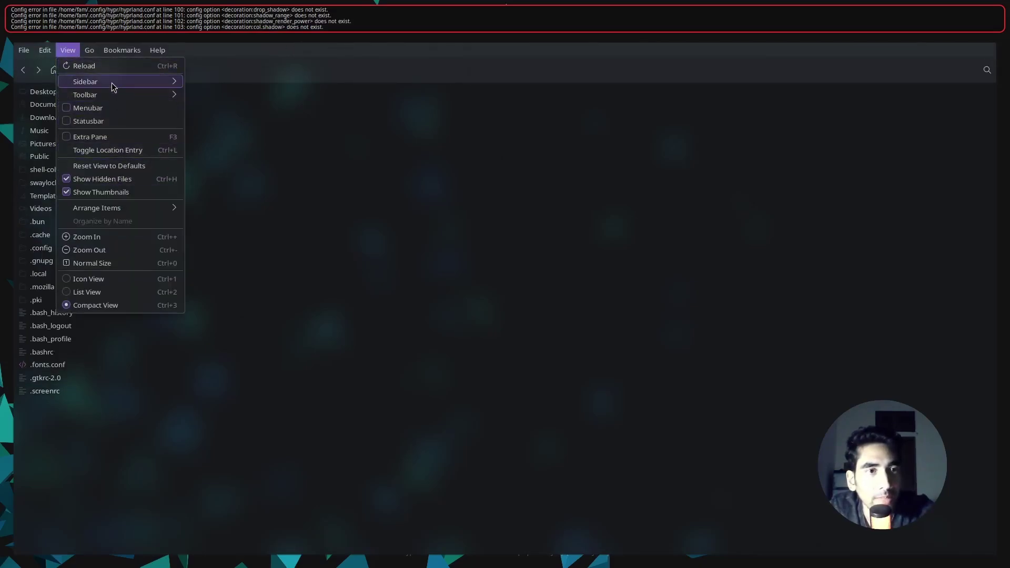
{"action": "mouse_move", "coordinate": [112, 84]}
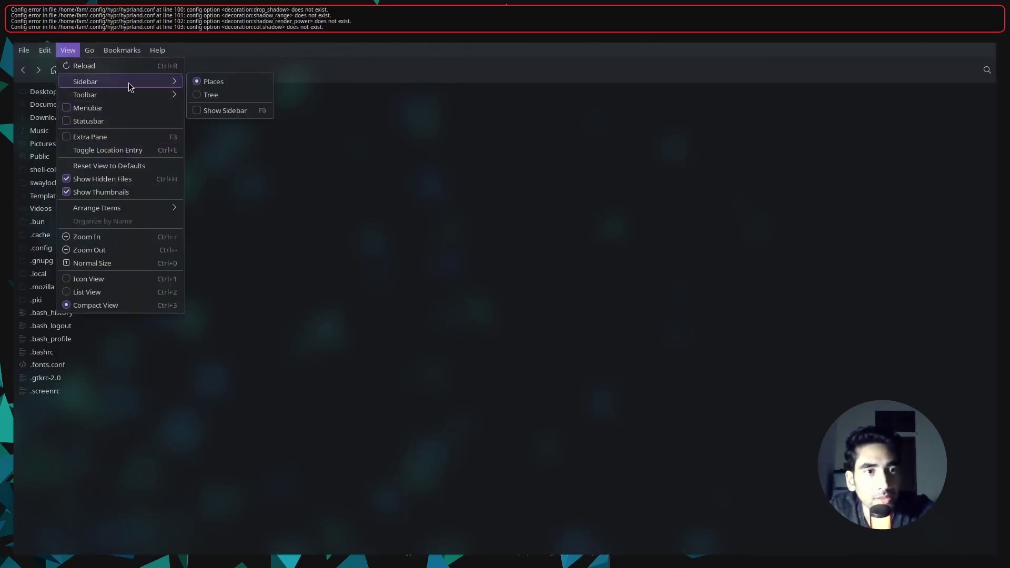
{"action": "left_click", "coordinate": [212, 110]}
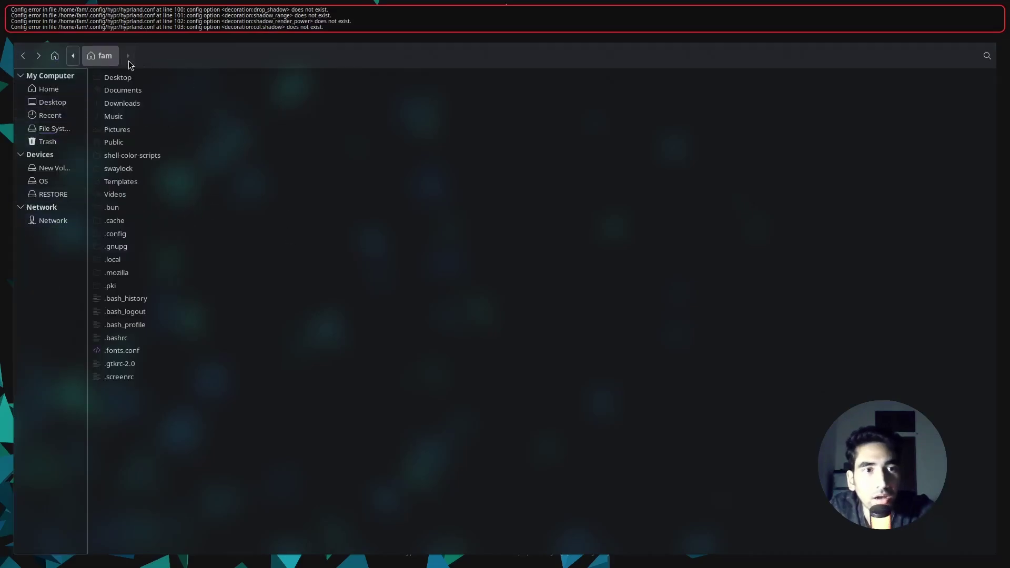
{"action": "key", "text": "alt"}
{"action": "left_click", "coordinate": [69, 51]}
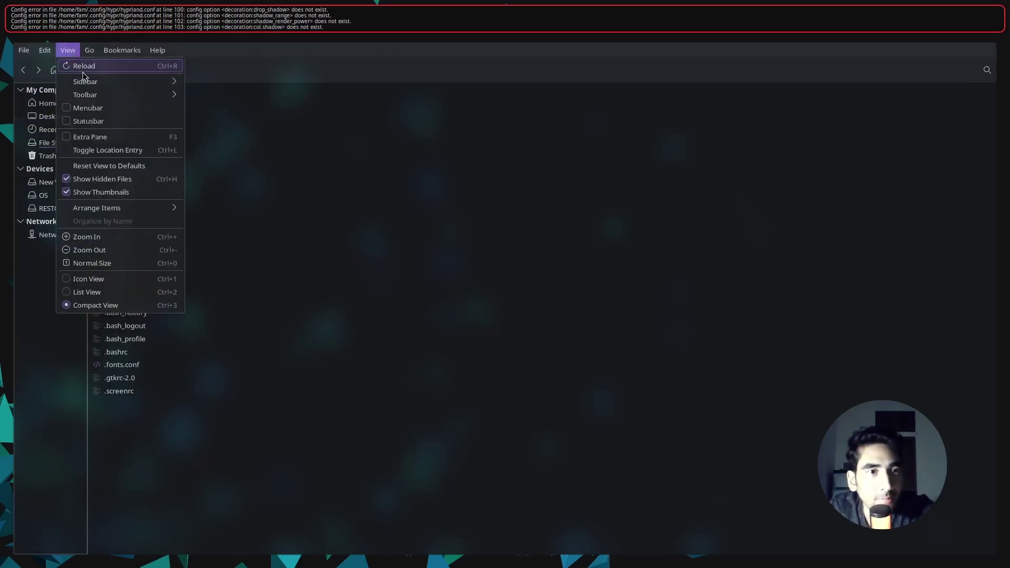
{"action": "mouse_move", "coordinate": [106, 85]}
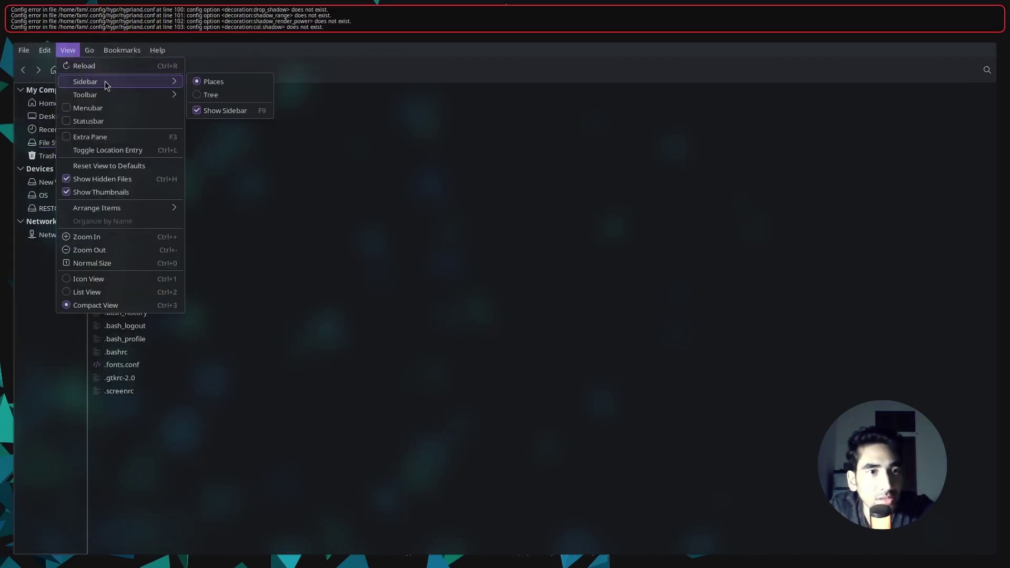
{"action": "left_click", "coordinate": [217, 113]}
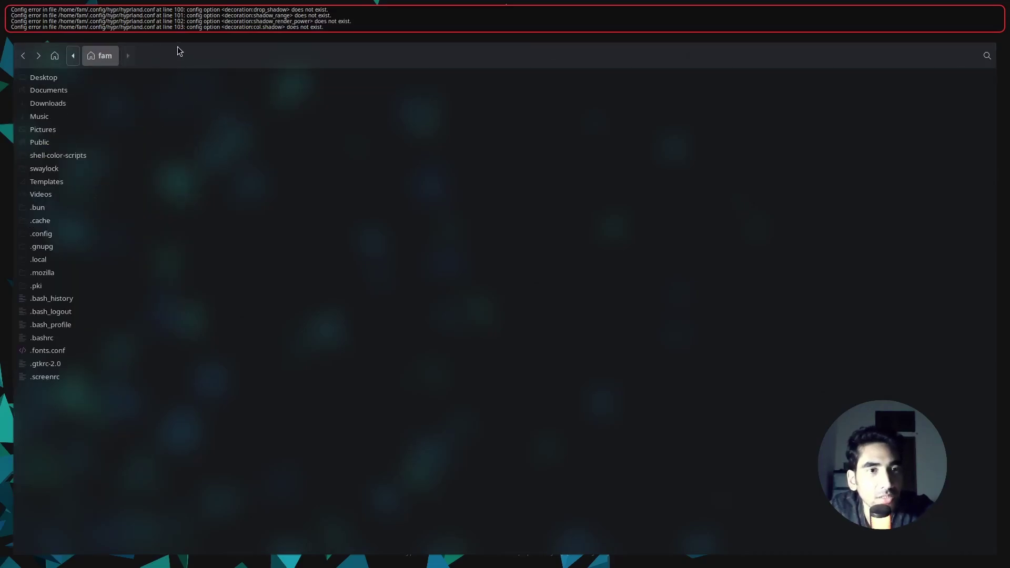
Step: Look through the file manager preferences, including the Behavior, Display and Toolbar settings, and close them
{"action": "key", "text": "alt"}
{"action": "left_click", "coordinate": [45, 48]}
{"action": "left_click", "coordinate": [70, 272]}
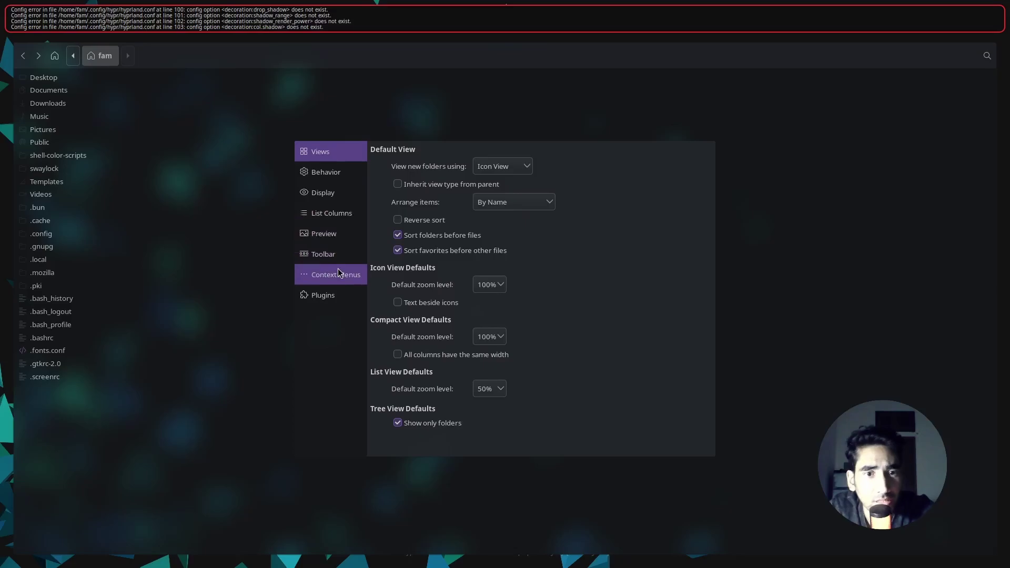
{"action": "key", "text": "Down"}
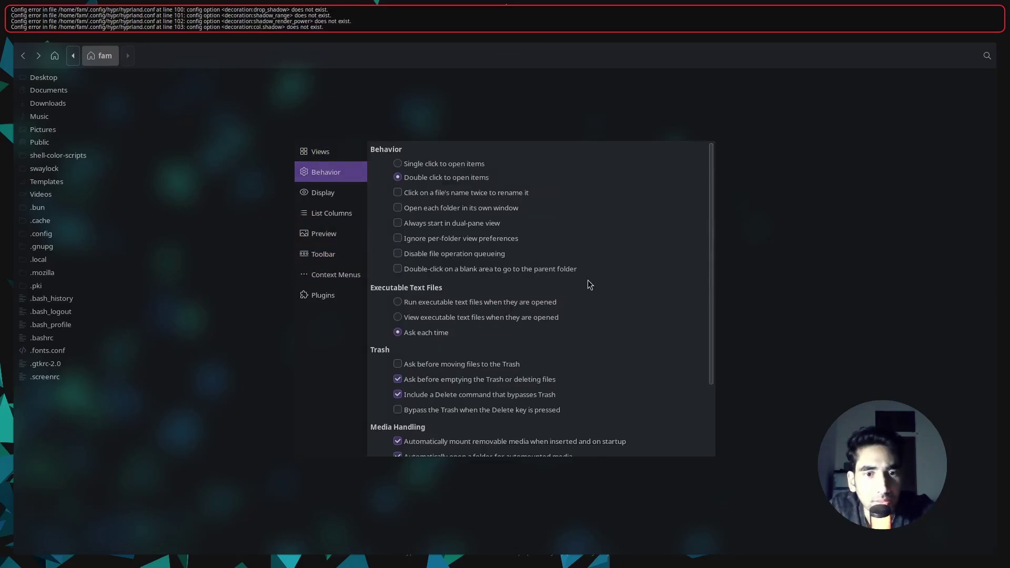
{"action": "left_click", "coordinate": [350, 197]}
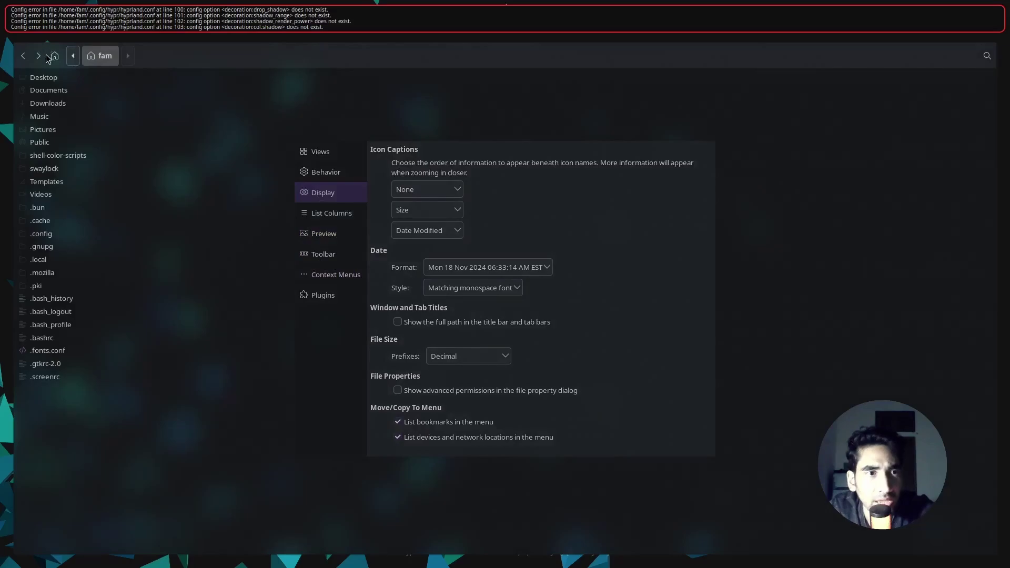
{"action": "left_click", "coordinate": [336, 219]}
{"action": "key", "text": "Down"}
{"action": "key", "text": "Down"}
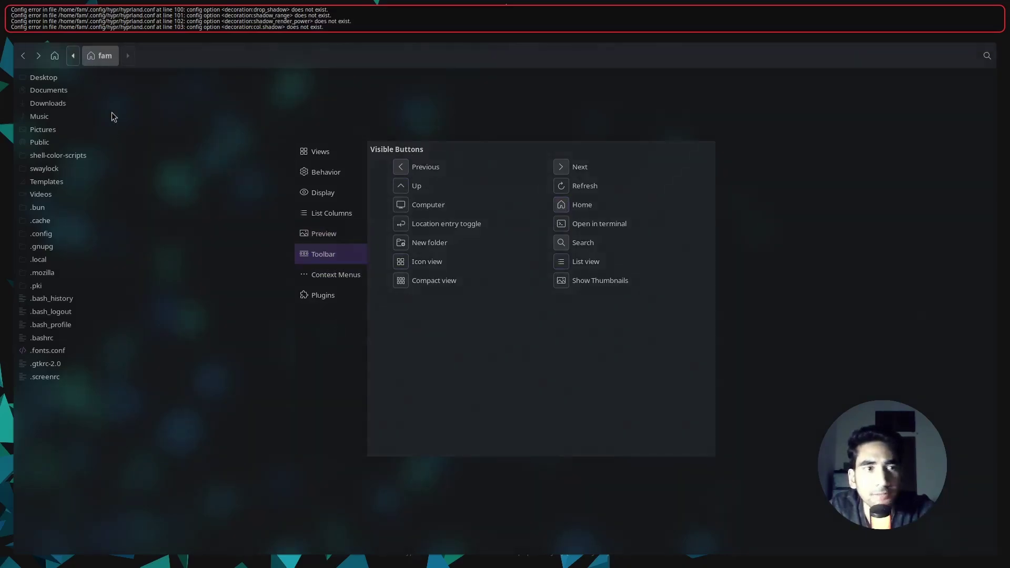
{"action": "key", "text": "Escape"}
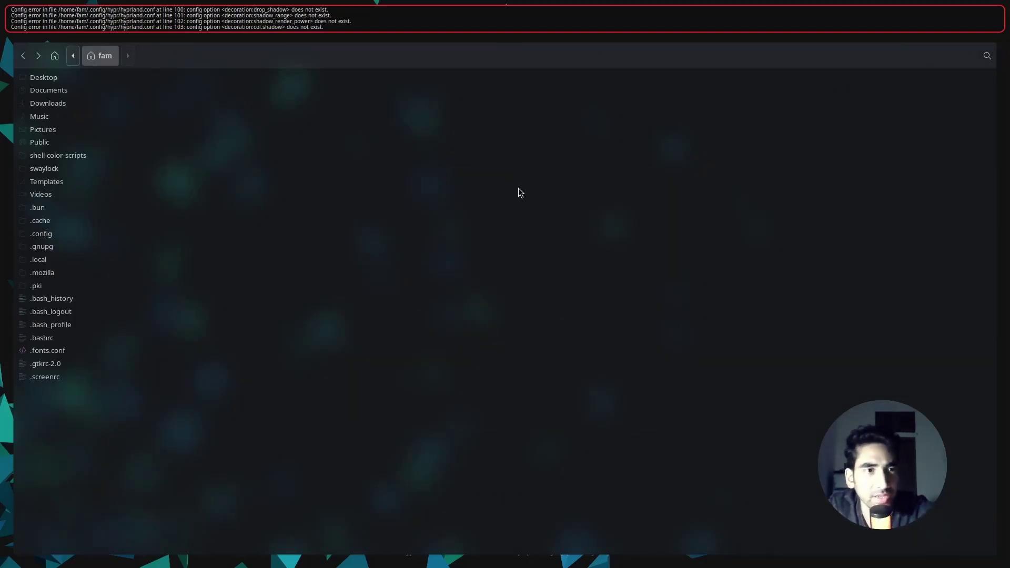
Step: Open several more file manager windows to try the tiling layout, and close all of them
{"action": "key", "text": "super+e"}
{"action": "key", "text": "super+e"}
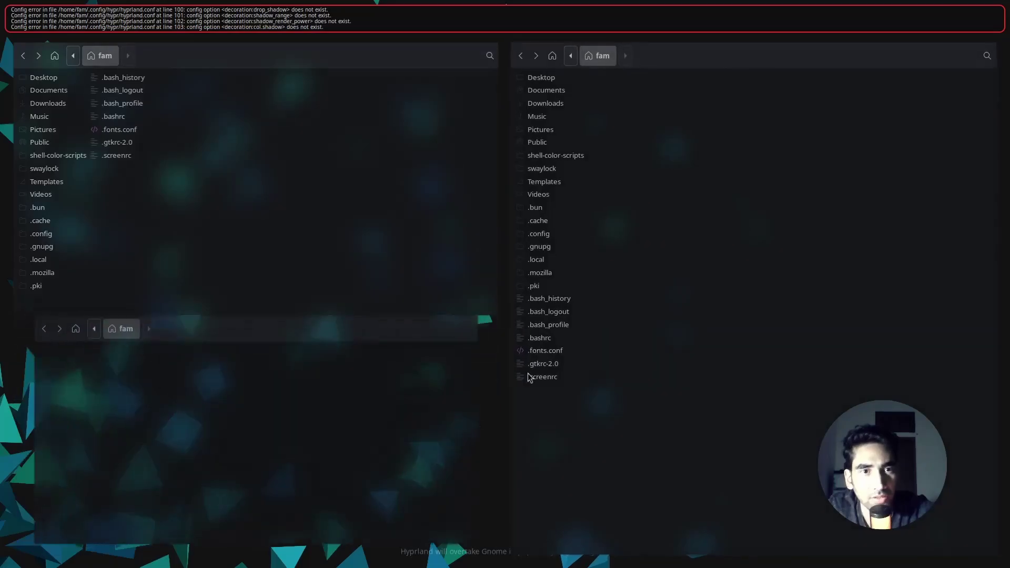
{"action": "key", "text": "super+e"}
{"action": "key", "text": "super+c"}
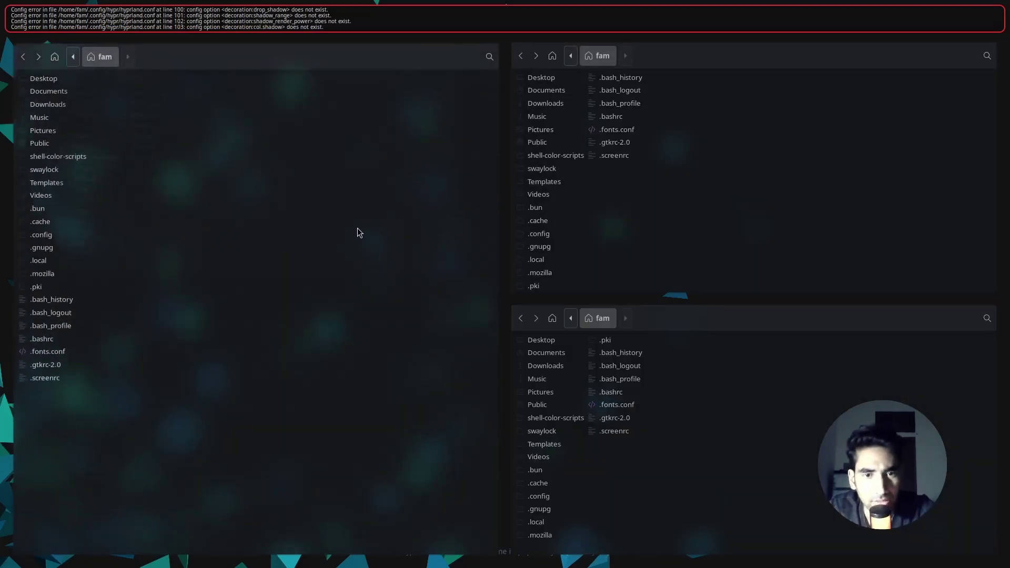
{"action": "key", "text": "super+c"}
{"action": "key", "text": "super+c"}
{"action": "key", "text": "super+c"}
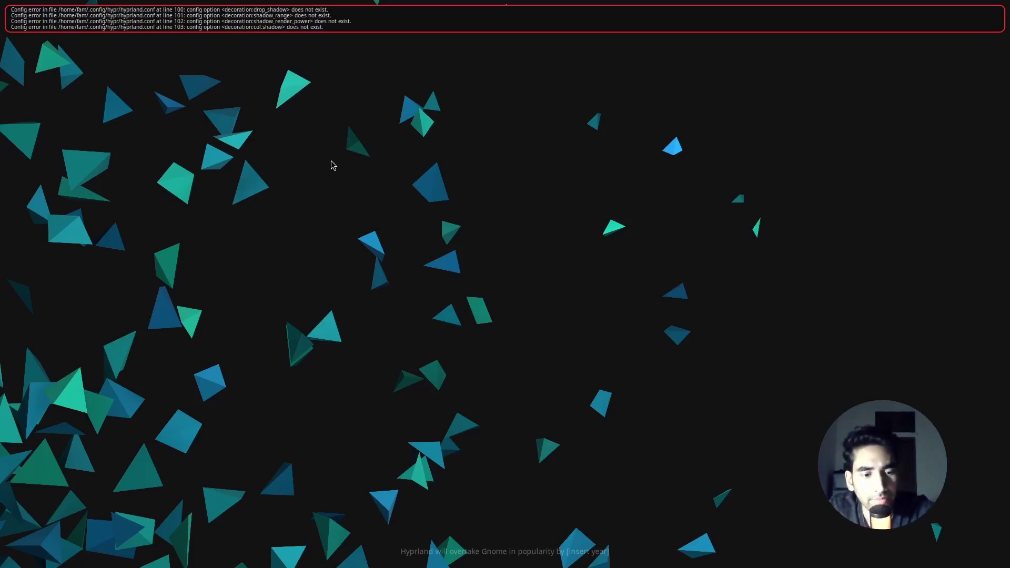
Step: Switch to workspace 2 and open hyprland.conf from the .config/hypr folder in the text editor
{"action": "key", "text": "super+2"}
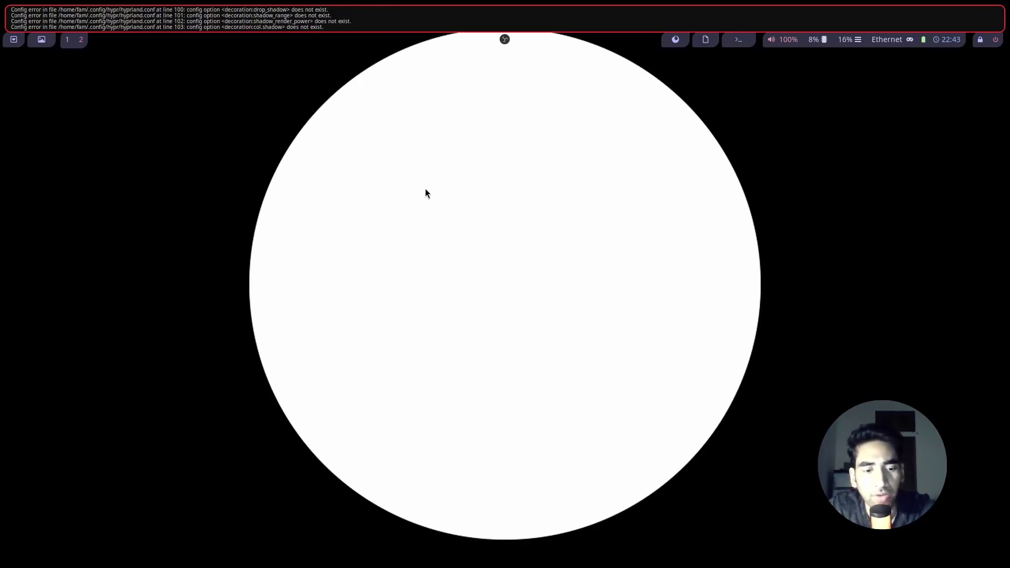
{"action": "key", "text": "super+e"}
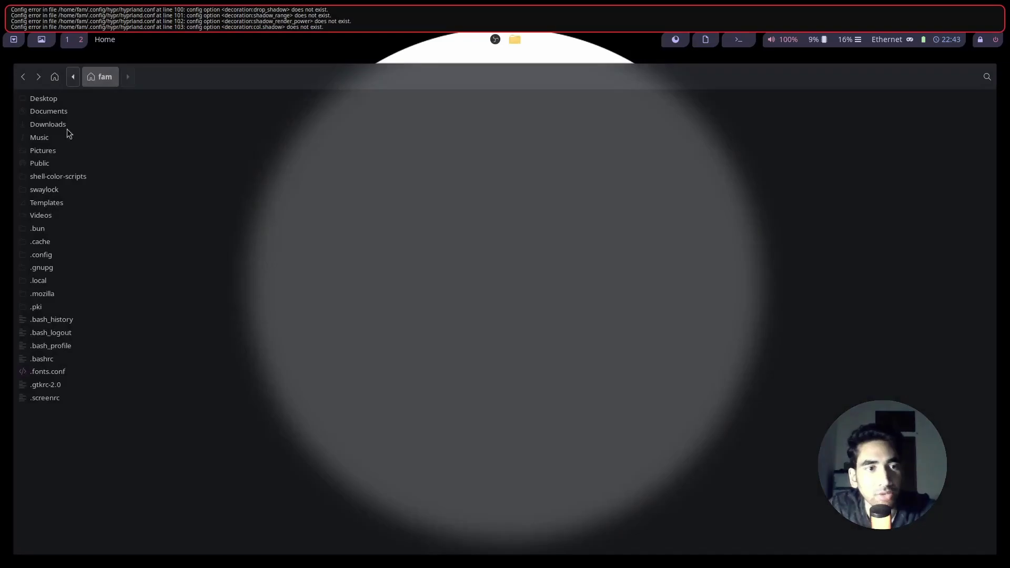
{"action": "double_click", "coordinate": [42, 256]}
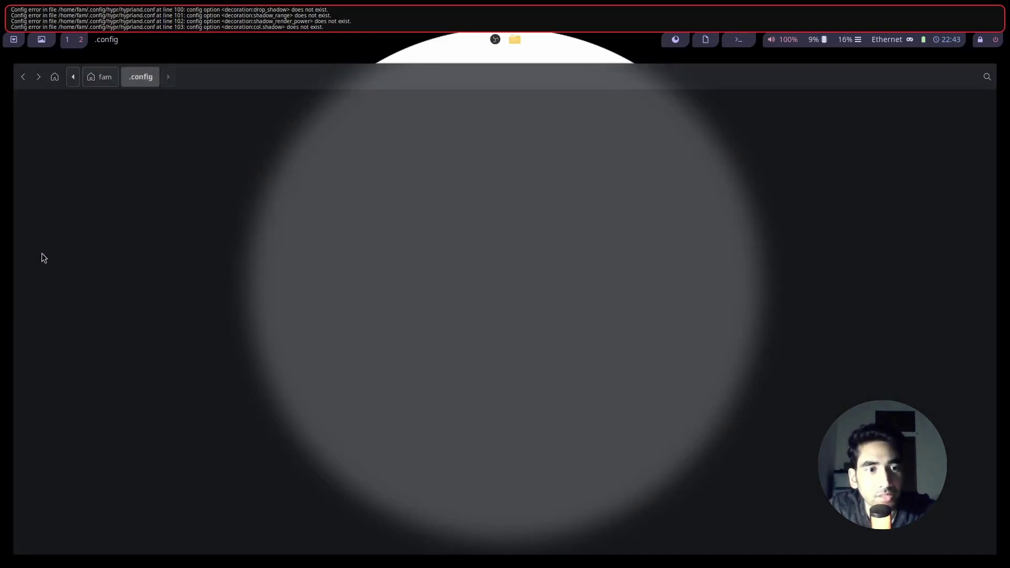
{"action": "double_click", "coordinate": [42, 216]}
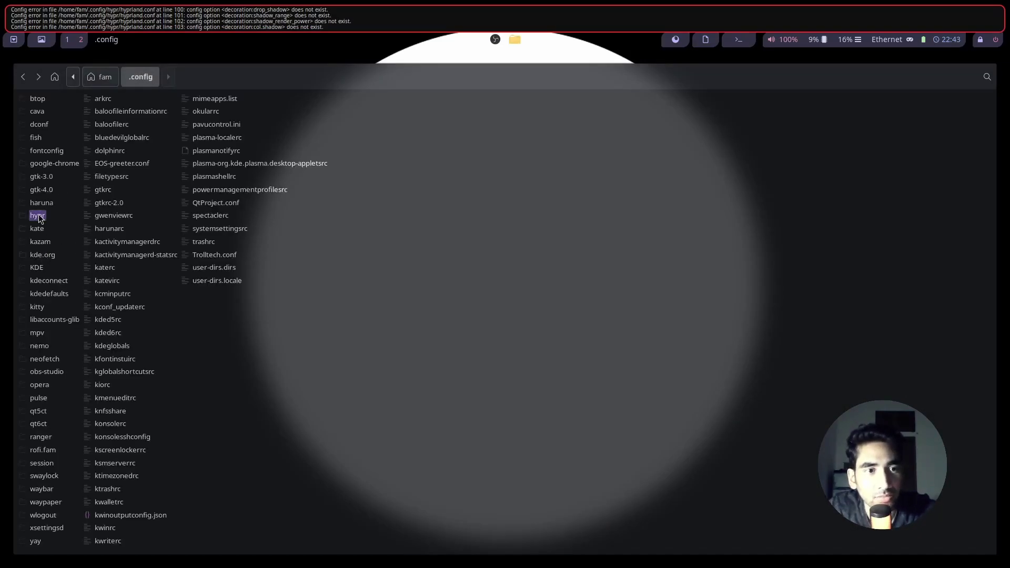
{"action": "double_click", "coordinate": [37, 116]}
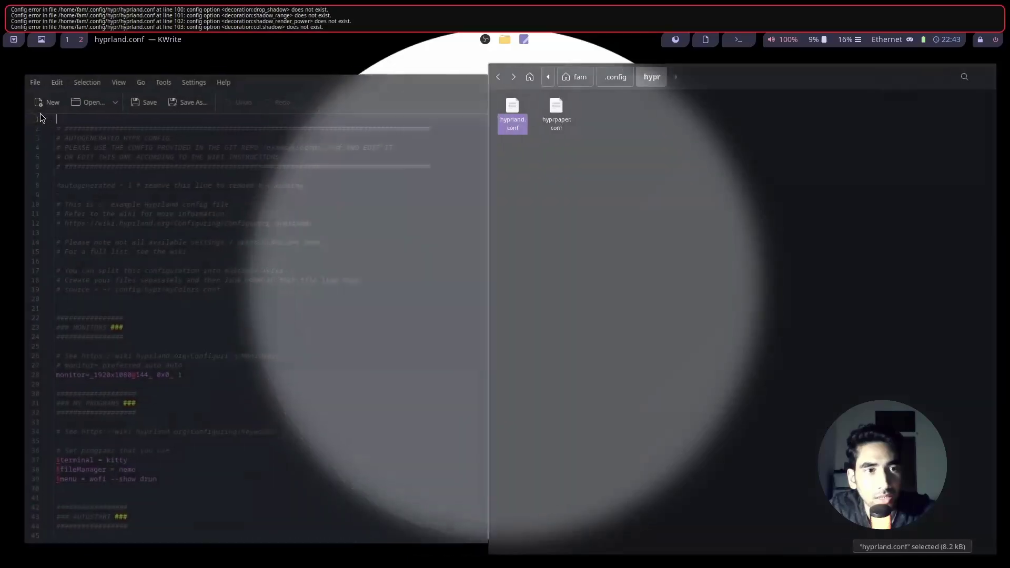
Step: Delete the drop_shadow, shadow_range, shadow_render_power and col.shadow lines from the decoration block of hyprland.conf and save the file
{"action": "left_click_drag", "start_coordinate": [492, 139], "coordinate": [478, 255]}
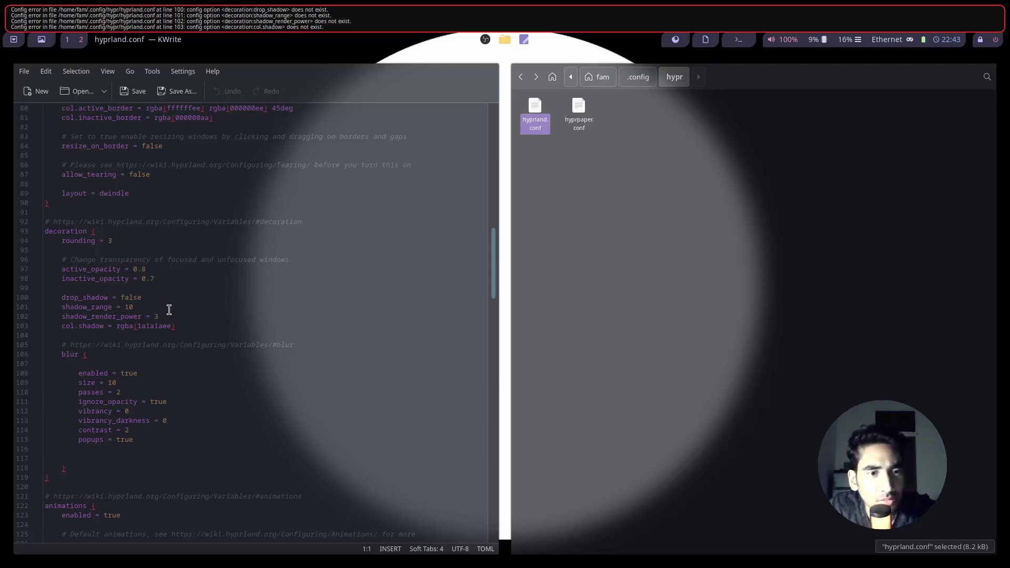
{"action": "left_click", "coordinate": [180, 323]}
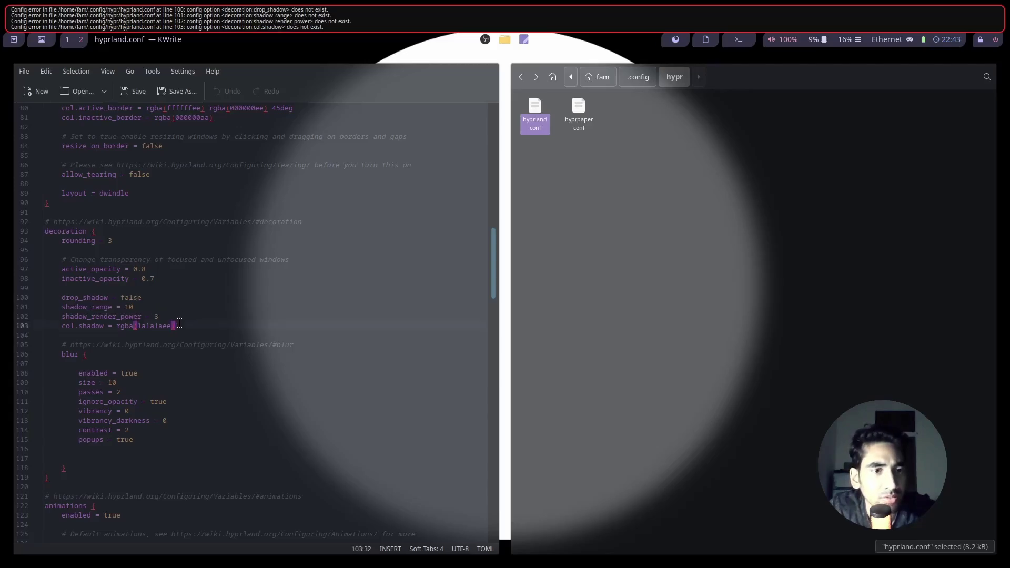
{"action": "left_click_drag", "start_coordinate": [179, 323], "coordinate": [62, 300]}
{"action": "key", "text": "BackSpace"}
{"action": "key", "text": "BackSpace"}
{"action": "key", "text": "ctrl+s"}
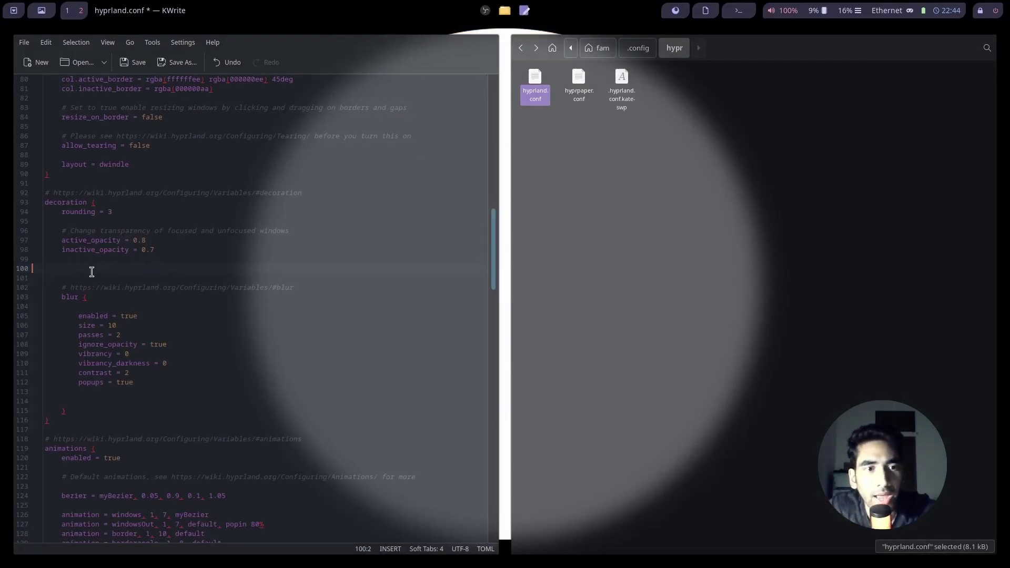
{"action": "key", "text": "BackSpace"}
{"action": "key", "text": "ctrl+s"}
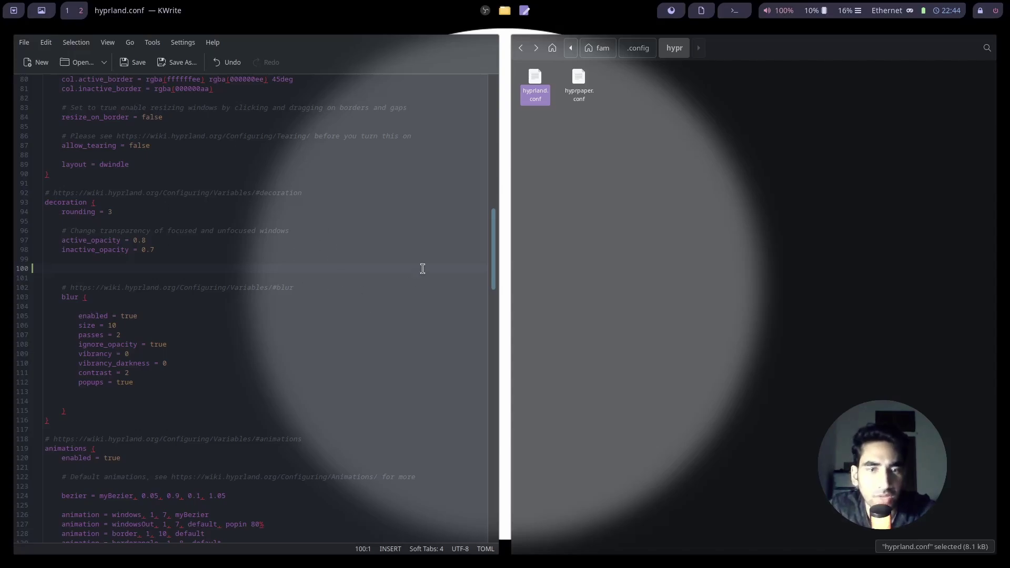
Step: Close the text editor and the file manager window on workspace 2
{"action": "scroll", "coordinate": [220, 205], "scroll_direction": "up", "scroll_amount": 4}
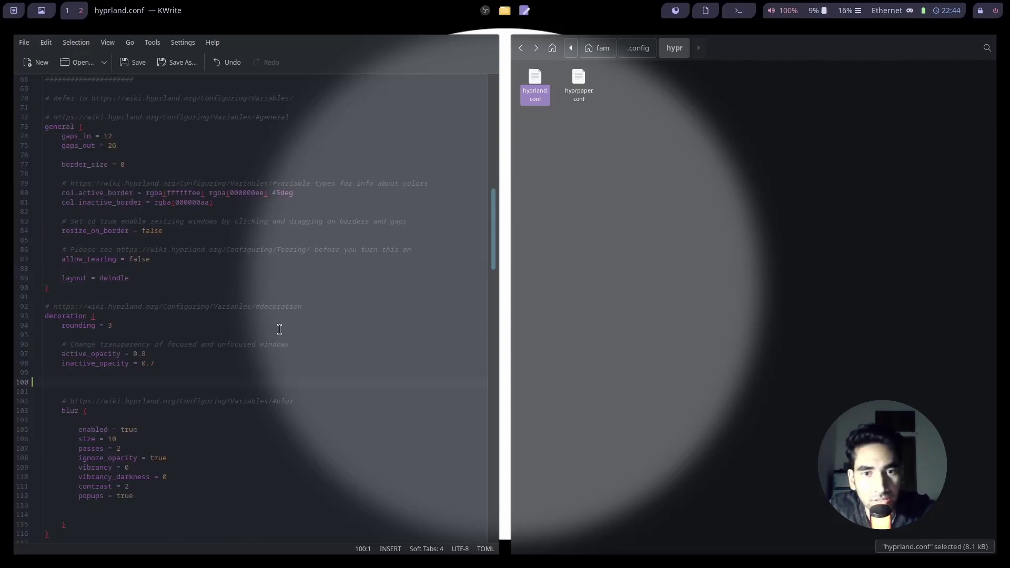
{"action": "key", "text": "super+c"}
{"action": "left_click", "coordinate": [238, 165]}
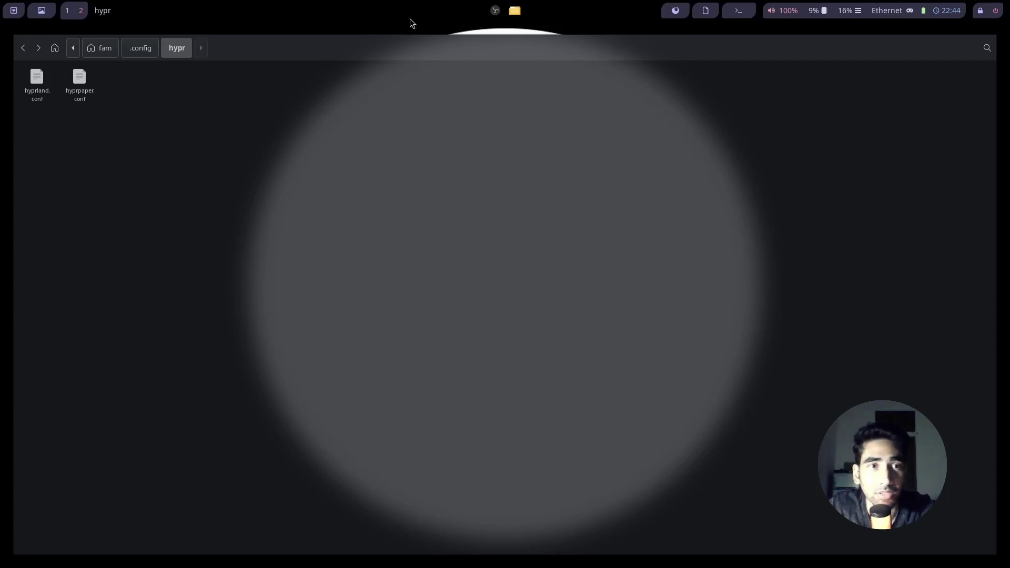
{"action": "key", "text": "super+c"}
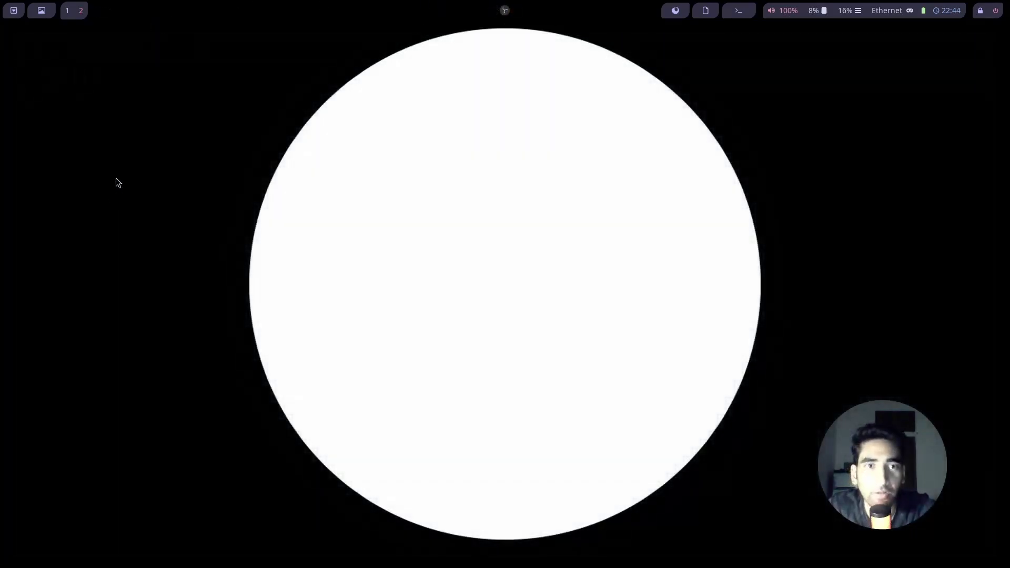
Step: Open the Waypaper wallpaper picker to check the available wallpapers and close it
{"action": "left_click", "coordinate": [44, 16]}
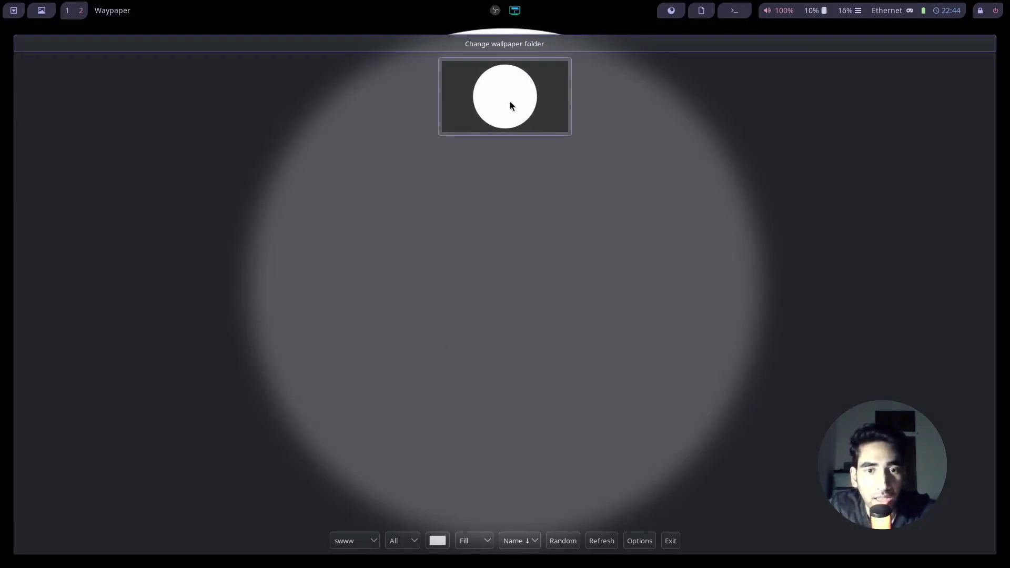
{"action": "key", "text": "super+q"}
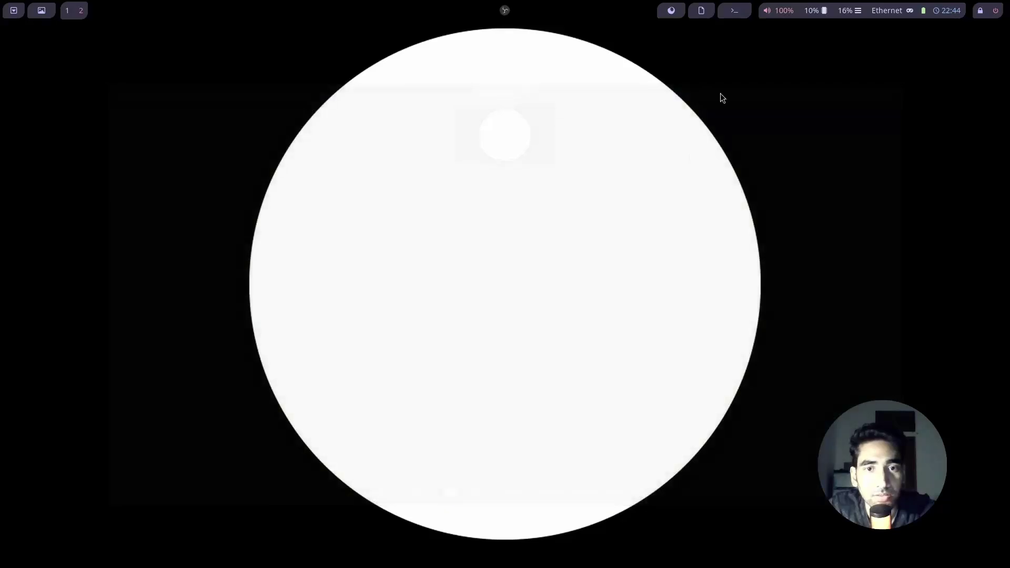
Step: Open two file manager windows, one showing Pictures and the other Downloads/projectFile/wallpapers
{"action": "key", "text": "super+e"}
{"action": "key", "text": "super+e"}
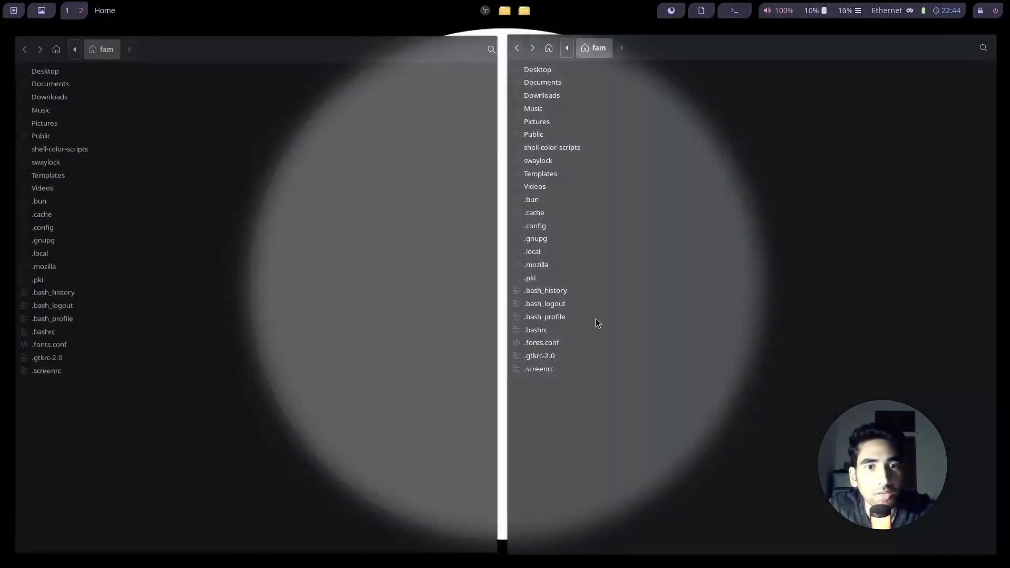
{"action": "double_click", "coordinate": [550, 94]}
{"action": "double_click", "coordinate": [552, 72]}
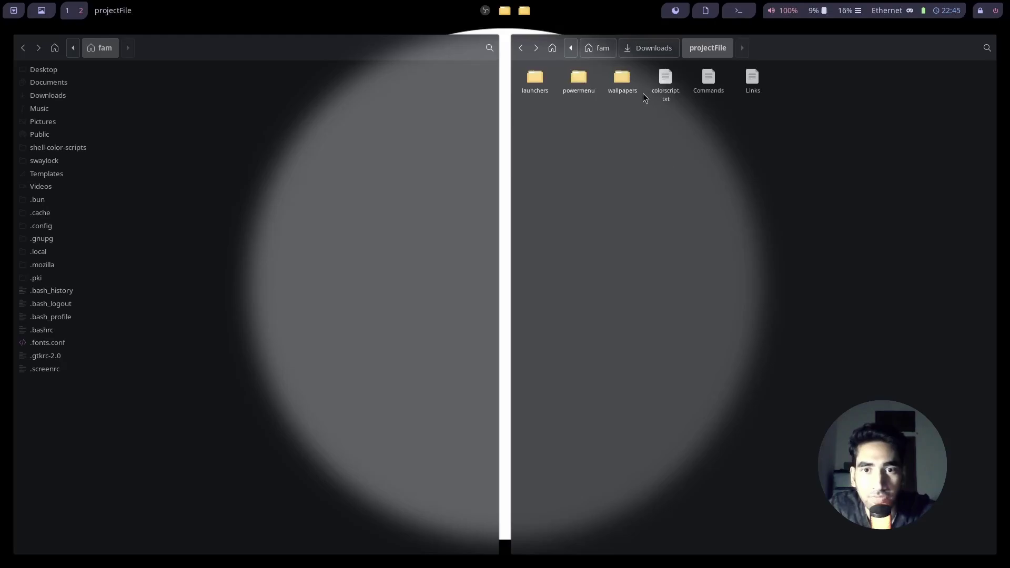
{"action": "double_click", "coordinate": [626, 82]}
{"action": "left_click_drag", "start_coordinate": [540, 376], "coordinate": [677, 399]}
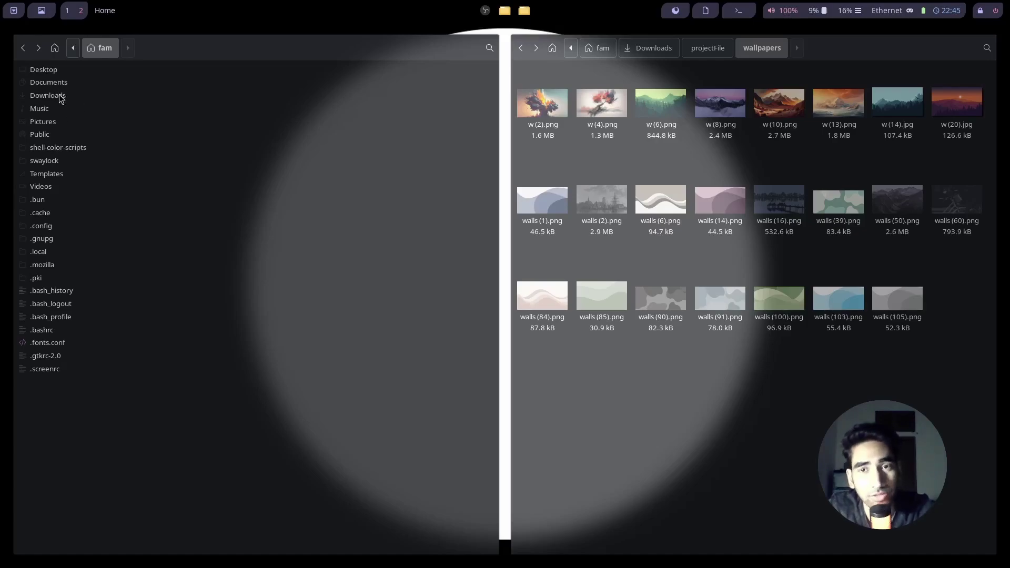
{"action": "double_click", "coordinate": [50, 124]}
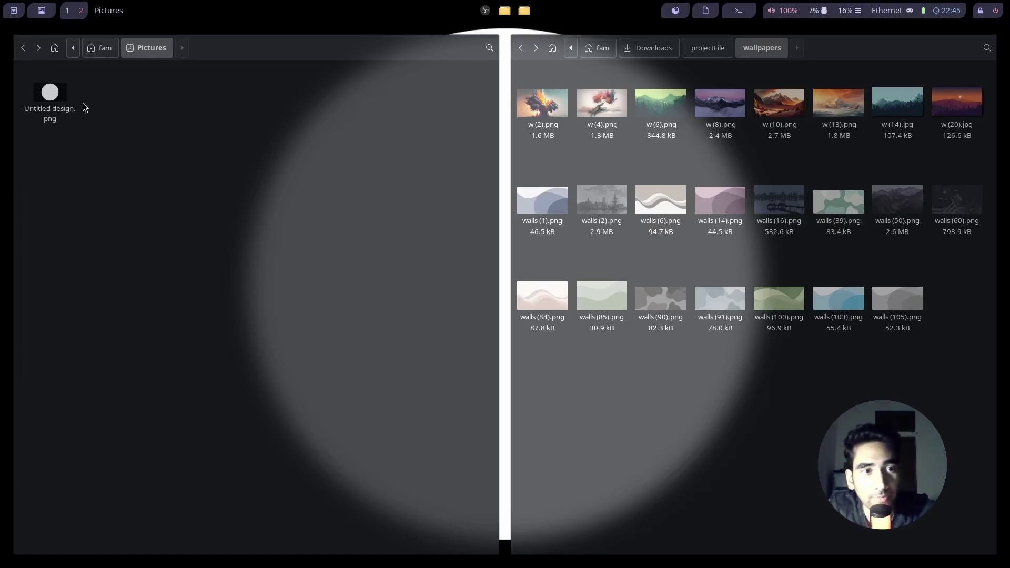
Step: Copy all images from the wallpapers folder into Pictures and close both file manager windows
{"action": "left_click_drag", "start_coordinate": [540, 363], "coordinate": [872, 145]}
{"action": "left_click_drag", "start_coordinate": [789, 199], "coordinate": [280, 229]}
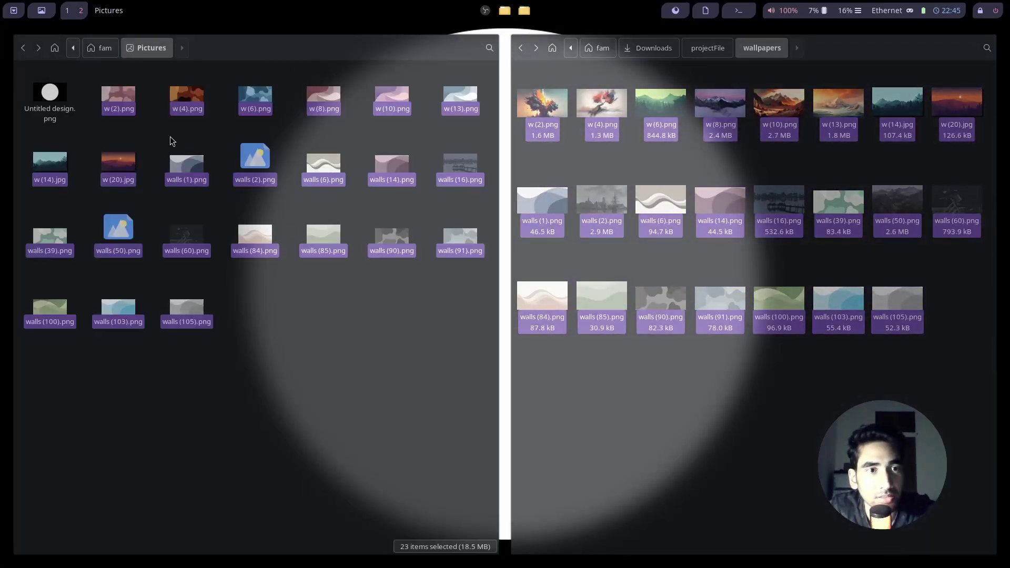
{"action": "left_click", "coordinate": [295, 301]}
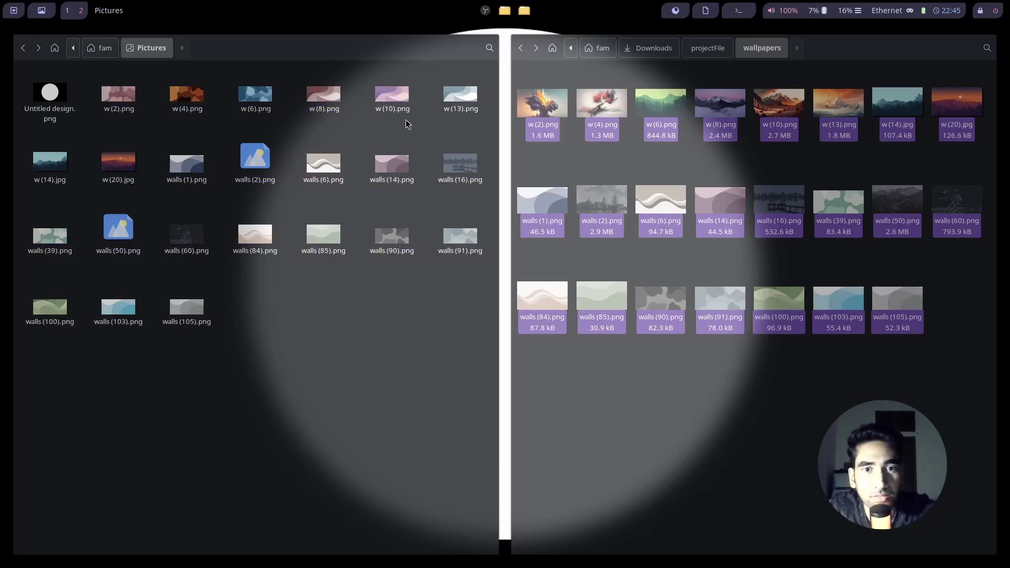
{"action": "key", "text": "super+q"}
{"action": "key", "text": "super+q"}
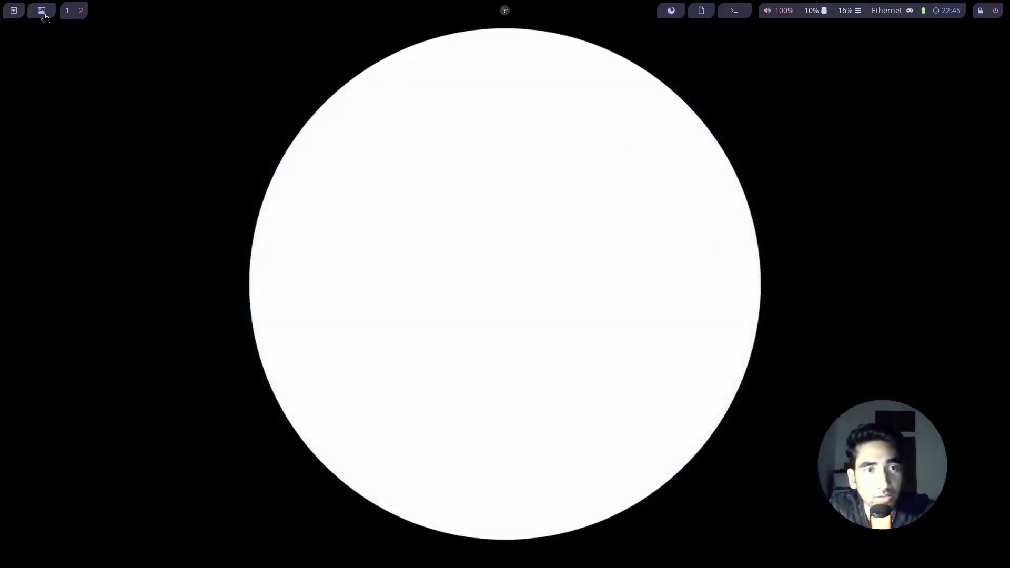
Step: Open the Waypaper wallpaper picker and browse through the copied wallpapers
{"action": "left_click", "coordinate": [42, 12]}
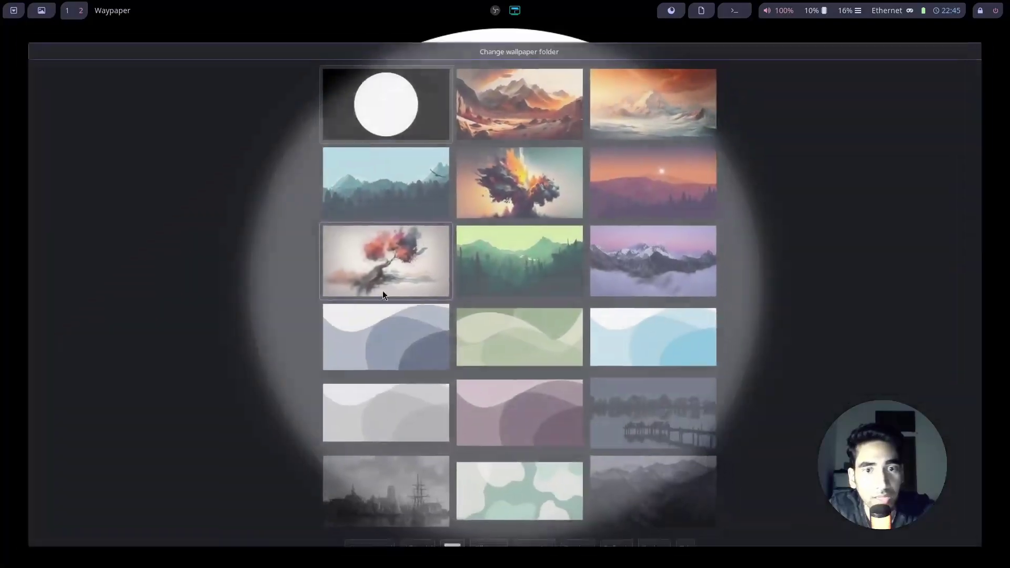
{"action": "scroll", "coordinate": [631, 273], "scroll_direction": "down", "scroll_amount": 3}
{"action": "scroll", "coordinate": [613, 270], "scroll_direction": "up", "scroll_amount": 3}
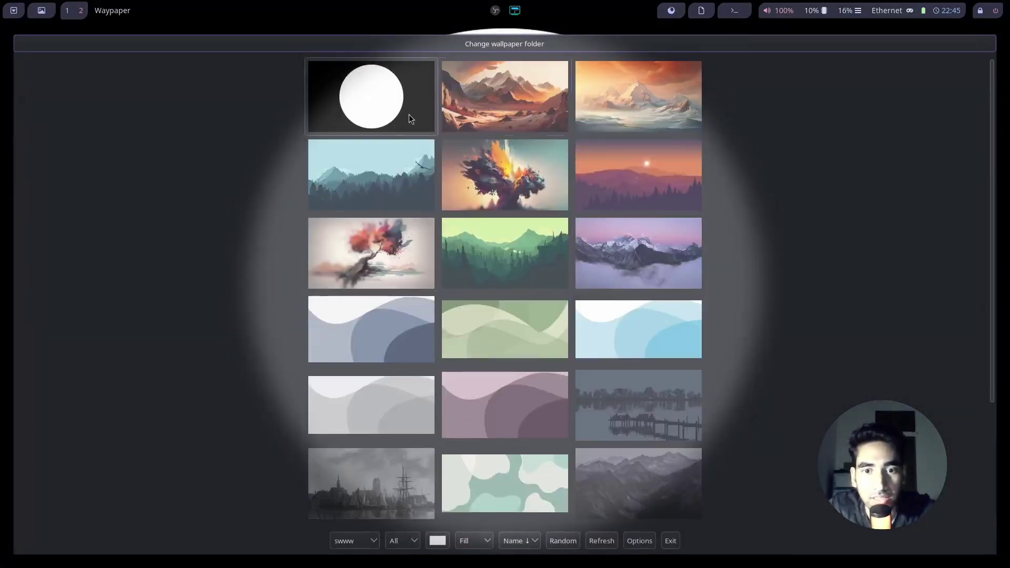
Step: Try the orange mountain wallpapers w (10).png and w (13).png and a few random ones on the desktop
{"action": "left_click", "coordinate": [535, 93]}
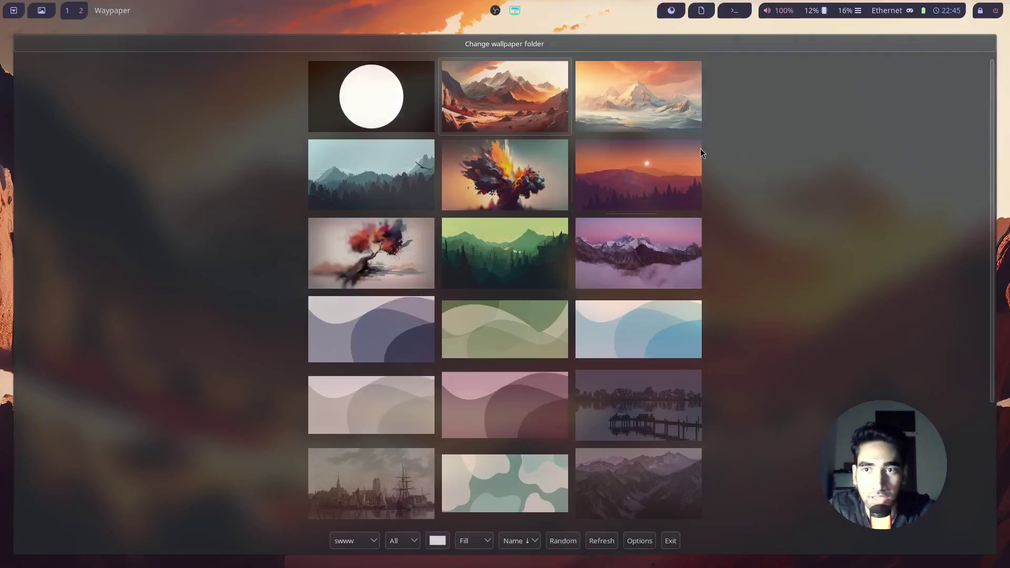
{"action": "left_click", "coordinate": [663, 92]}
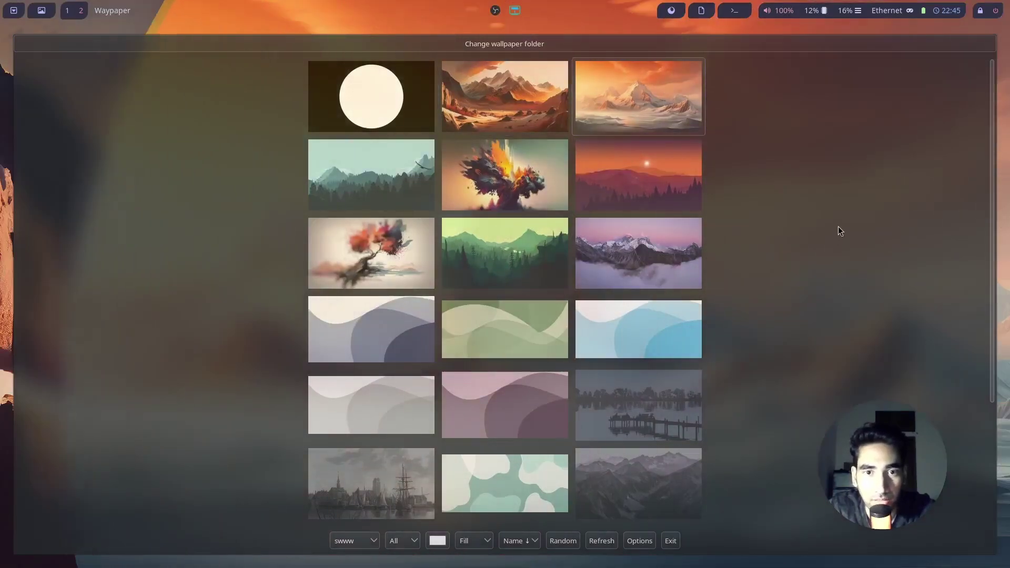
{"action": "key", "text": "r"}
{"action": "key", "text": "r"}
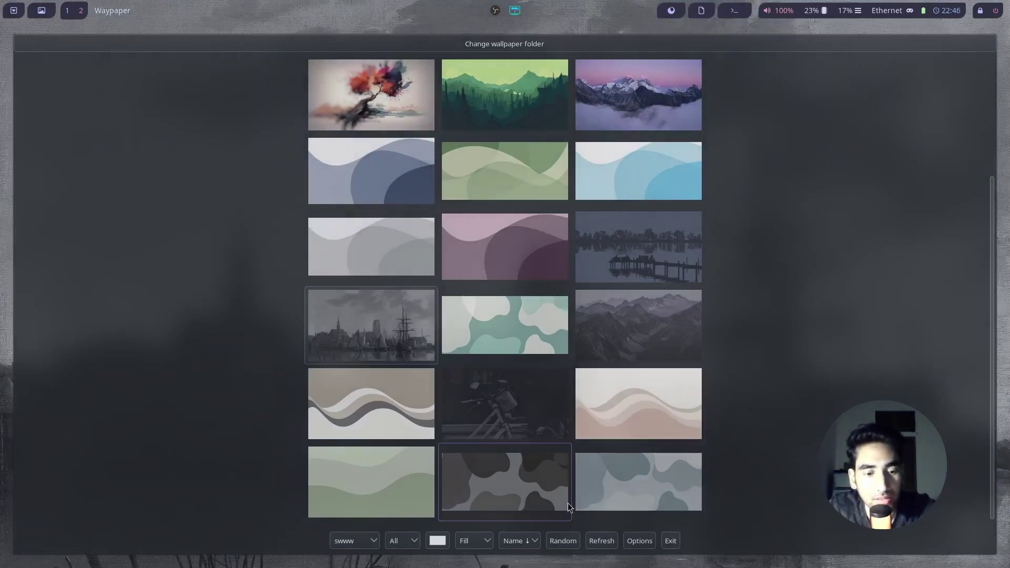
Step: Float the Waypaper window, try other wallpapers, and set the red tree image w (4).png as the desktop wallpaper
{"action": "left_click_drag", "start_coordinate": [775, 487], "coordinate": [570, 140]}
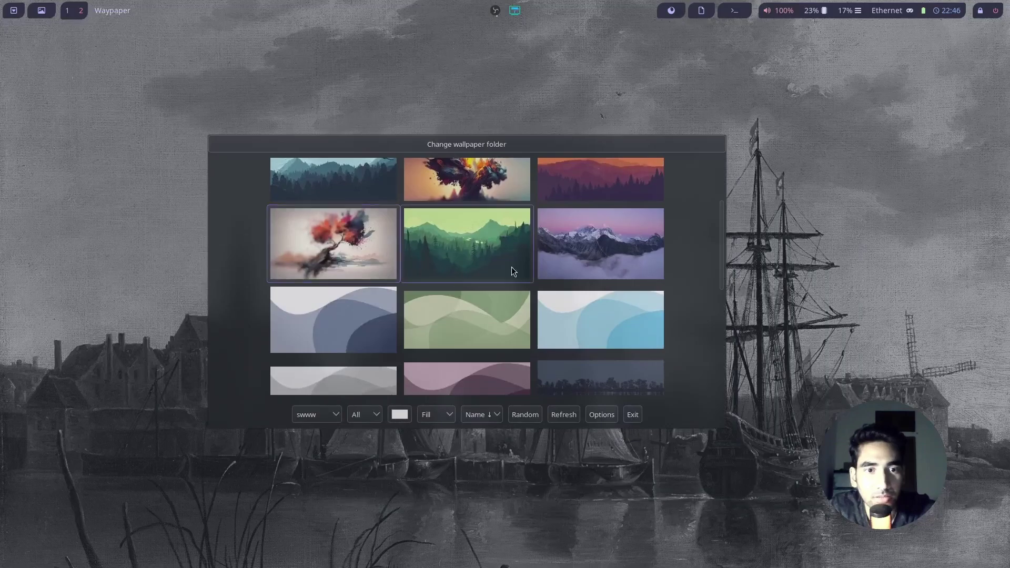
{"action": "scroll", "coordinate": [572, 324], "scroll_direction": "down", "scroll_amount": 5}
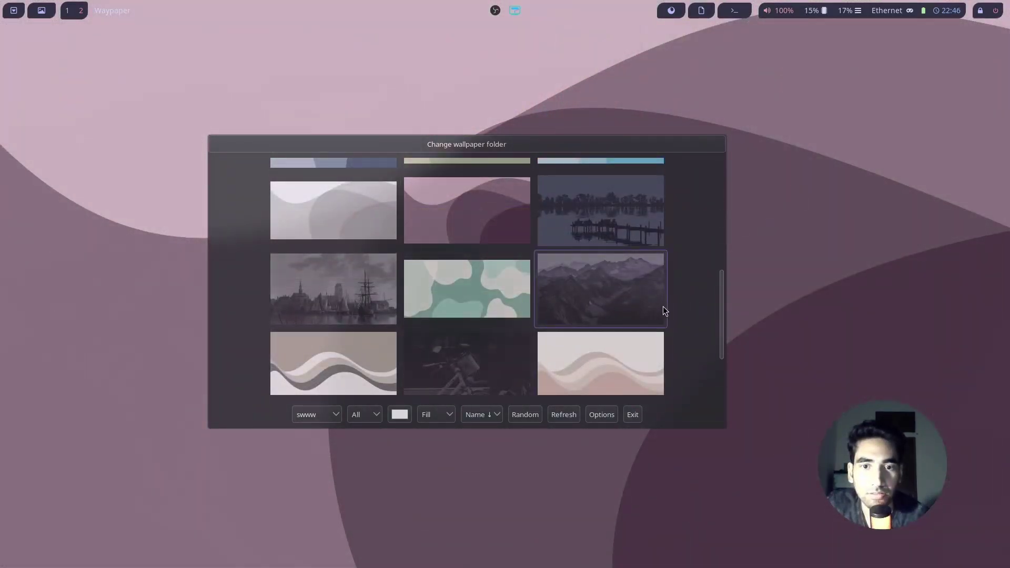
{"action": "left_click", "coordinate": [663, 309]}
{"action": "key", "text": "Left"}
{"action": "key", "text": "Left"}
{"action": "key", "text": "Return"}
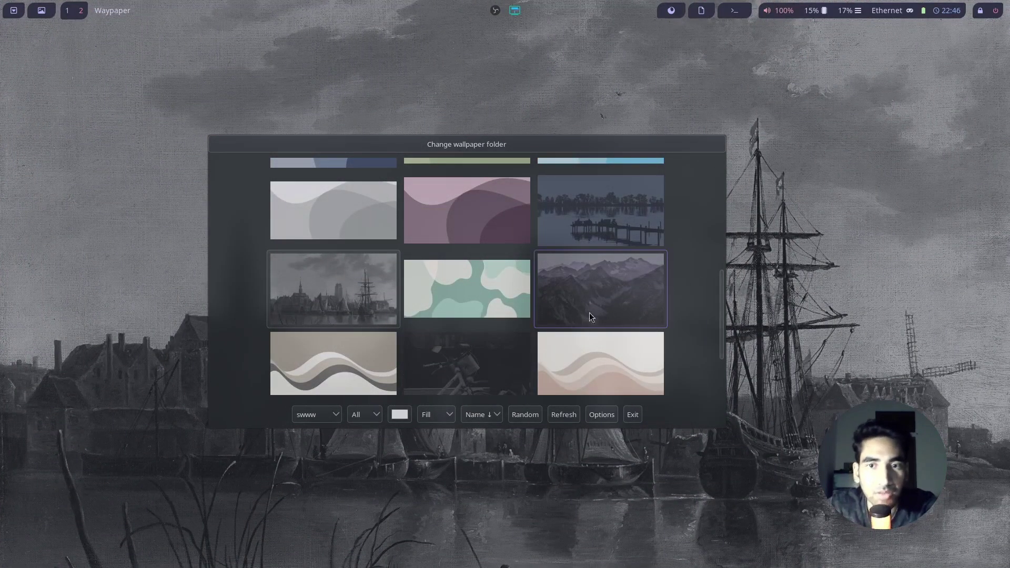
{"action": "scroll", "coordinate": [671, 229], "scroll_direction": "up", "scroll_amount": 8}
{"action": "left_click", "coordinate": [331, 336]}
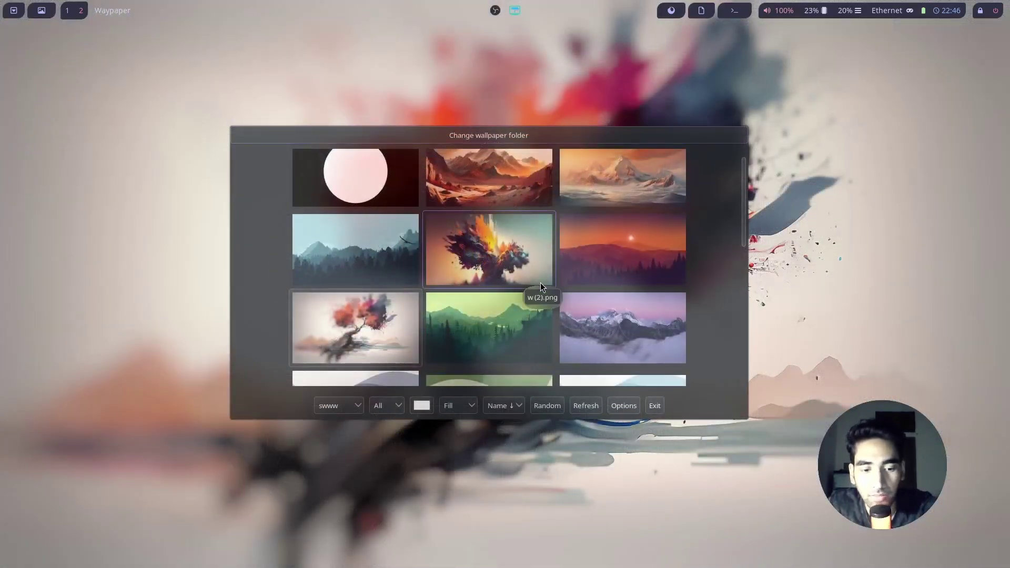
Step: Switch the Waypaper window between tiled and floating, move it across the desktop while floating, and return it to tiled
{"action": "key", "text": "super+f"}
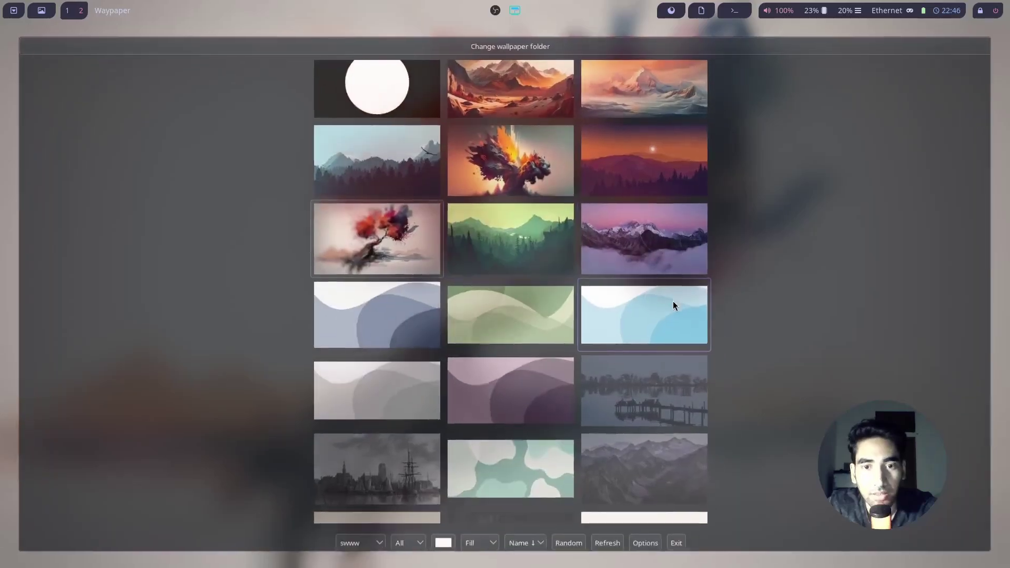
{"action": "key", "text": "super+f"}
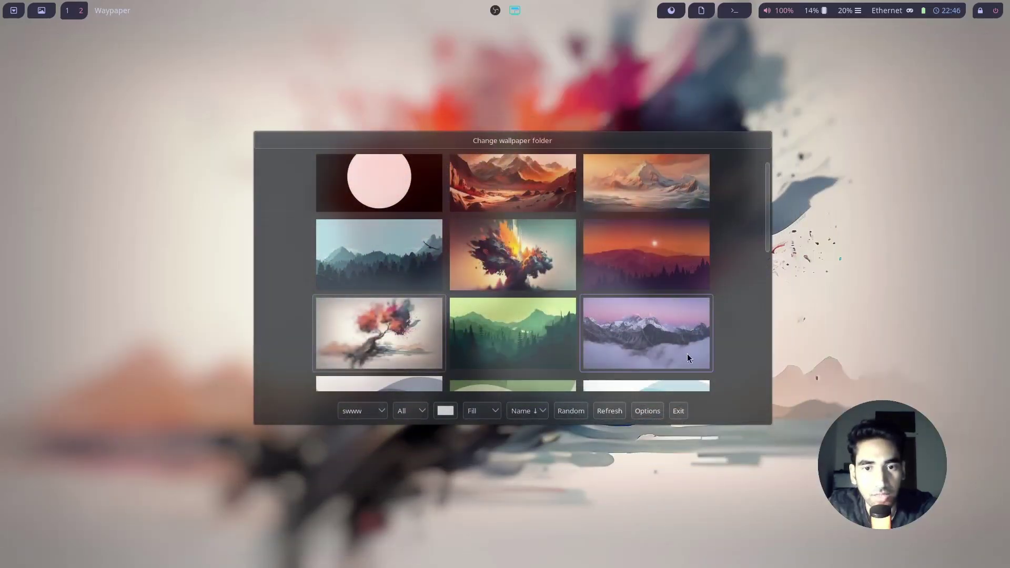
{"action": "left_click_drag", "start_coordinate": [645, 135], "coordinate": [370, 59]}
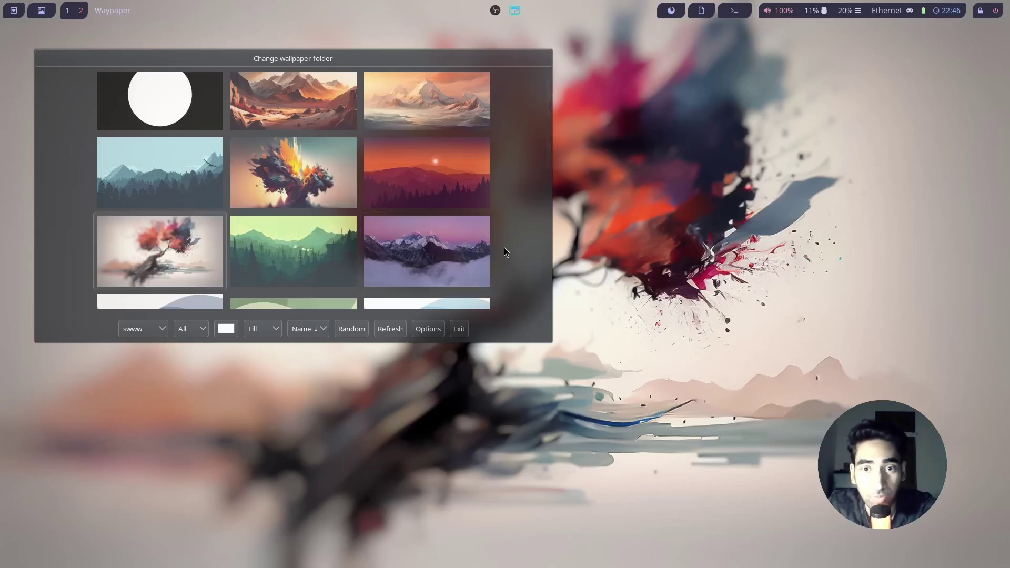
{"action": "key", "text": "super+f"}
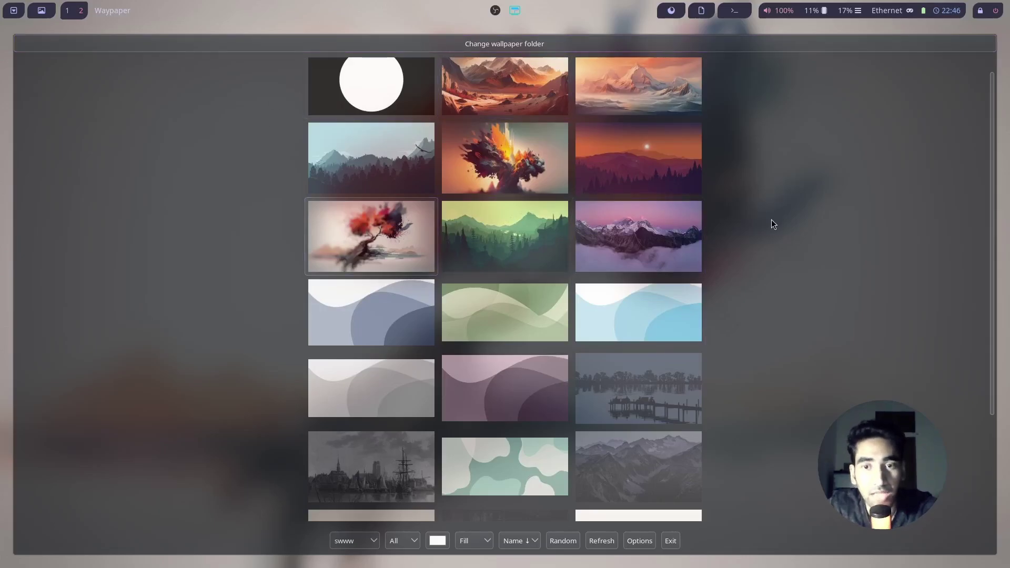
{"action": "scroll", "coordinate": [777, 226], "scroll_direction": "down", "scroll_amount": 3}
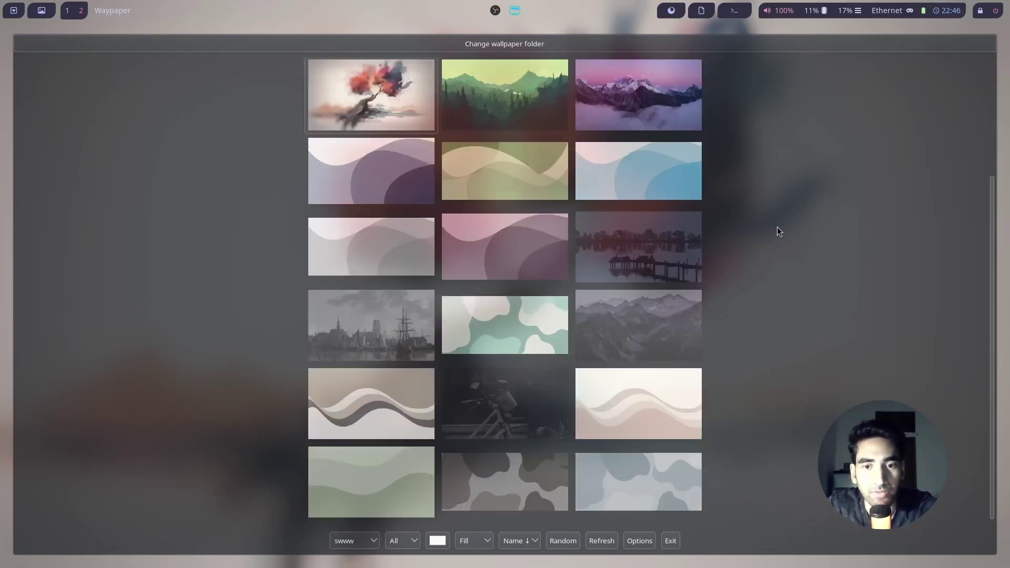
{"action": "scroll", "coordinate": [777, 226], "scroll_direction": "up", "scroll_amount": 4}
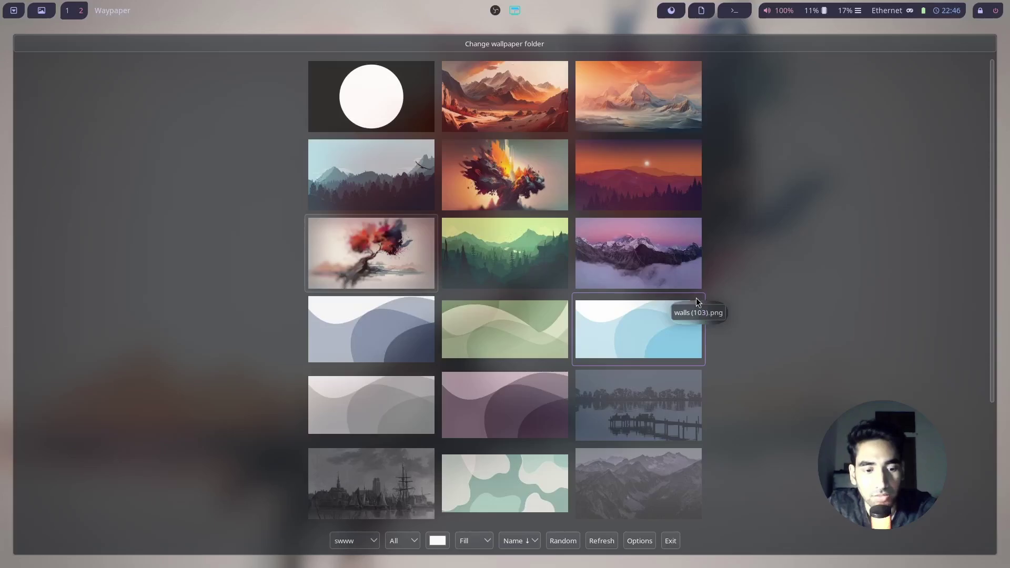
Step: Open a terminal, close Waypaper, and open the Downloads/projectFile folder in a file manager beside the terminal
{"action": "key", "text": "super+Return"}
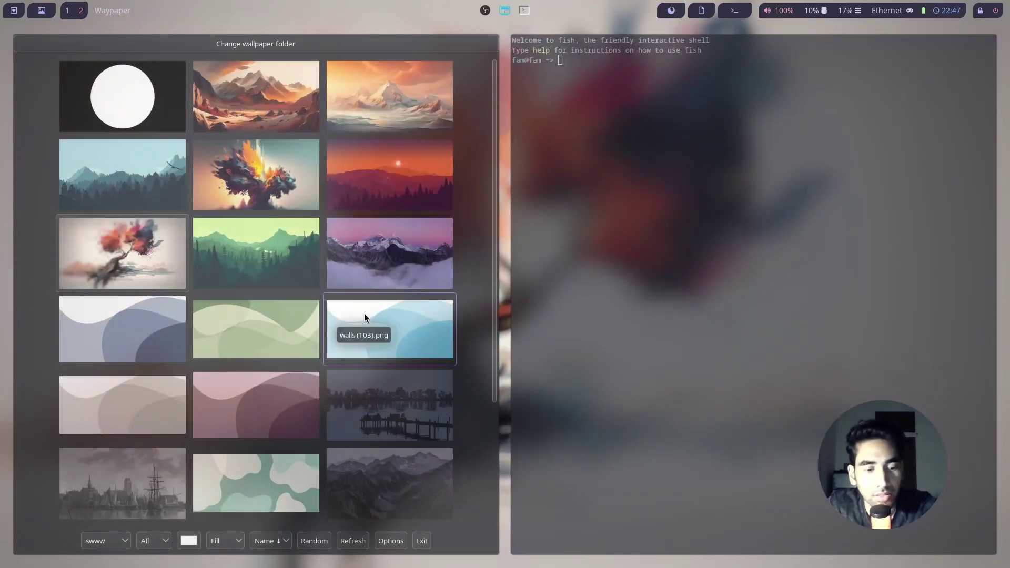
{"action": "key", "text": "super+q"}
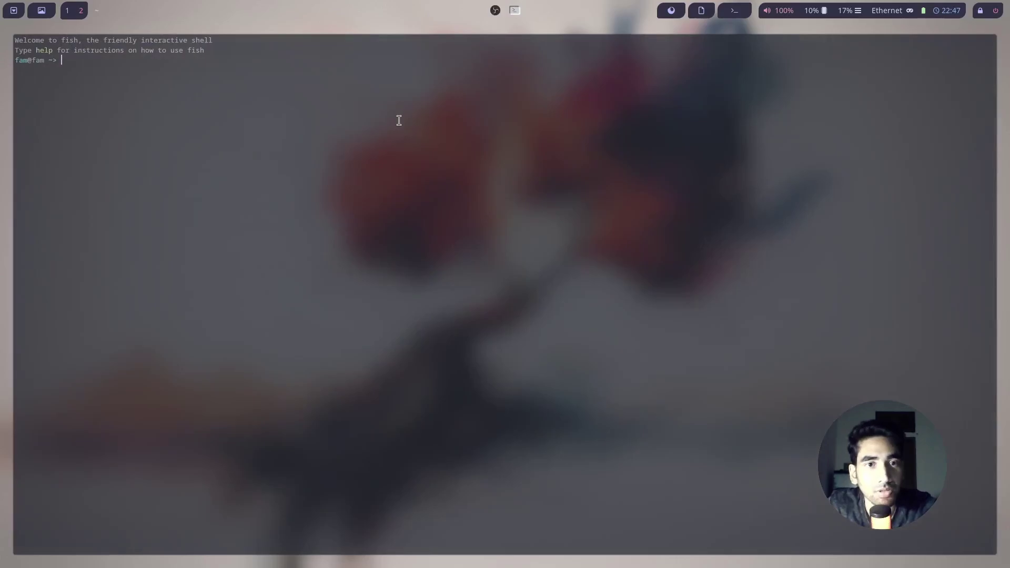
{"action": "key", "text": "super+e"}
{"action": "double_click", "coordinate": [50, 97]}
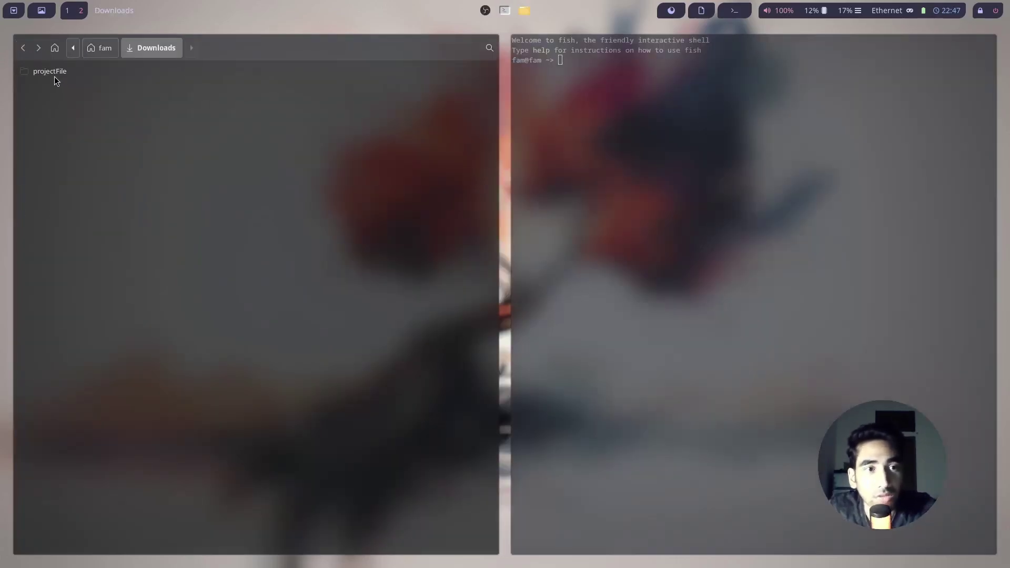
{"action": "double_click", "coordinate": [55, 77]}
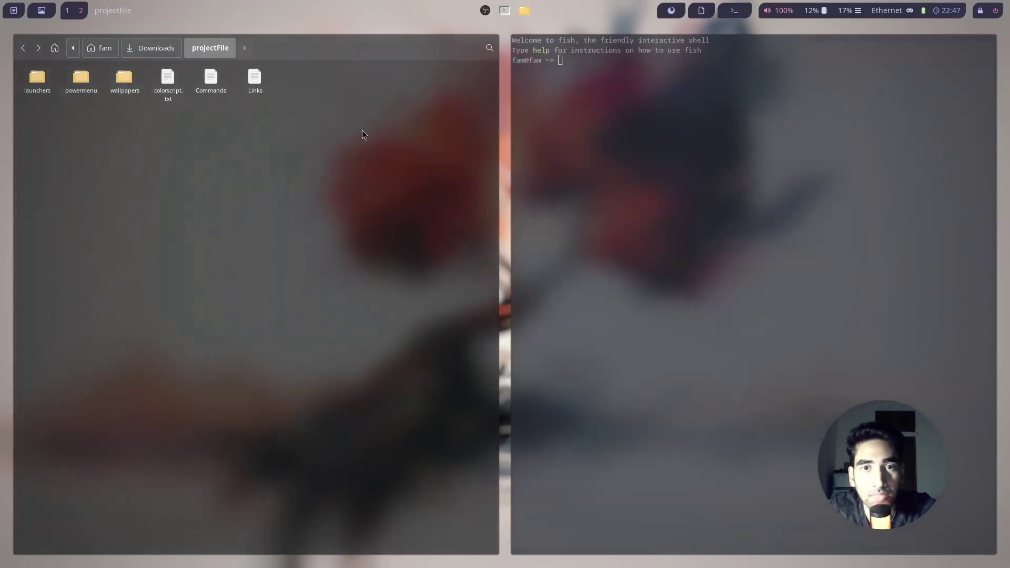
{"action": "double_click", "coordinate": [167, 79]}
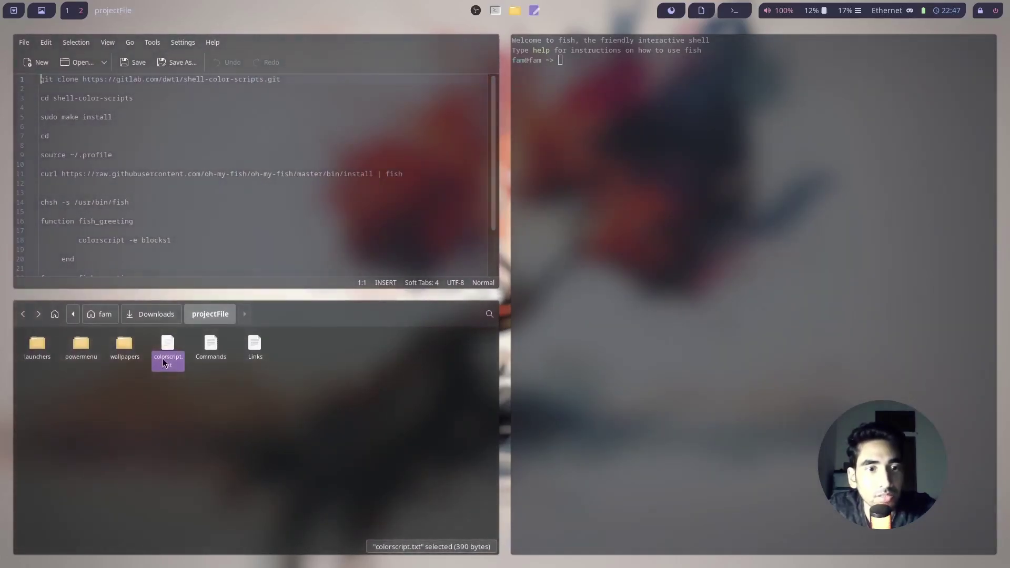
{"action": "double_click", "coordinate": [240, 78]}
{"action": "key", "text": "Down"}
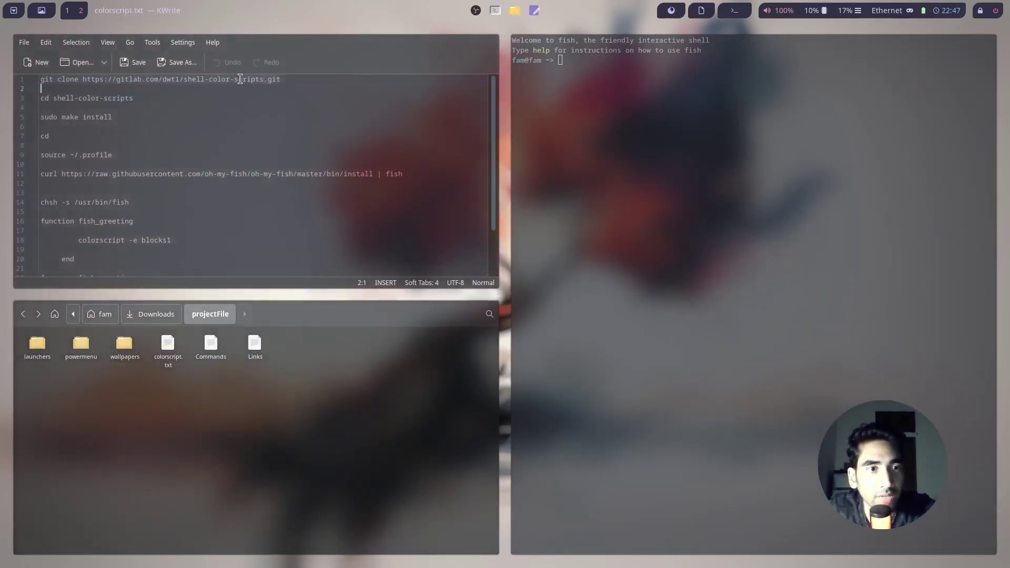
{"action": "type", "text": "git clone https://gitlab.com/dwt1/shell-color-scripts.git"}
{"action": "key", "text": "Return"}
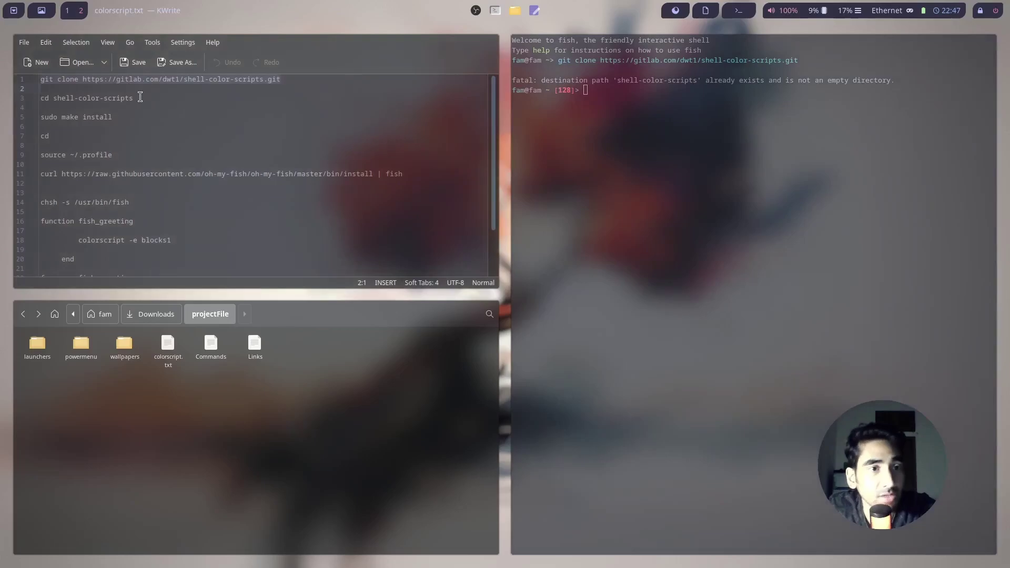
Step: Copy the cd shell-color-scripts command from colorscript.txt and run it in the terminal
{"action": "left_click", "coordinate": [139, 97]}
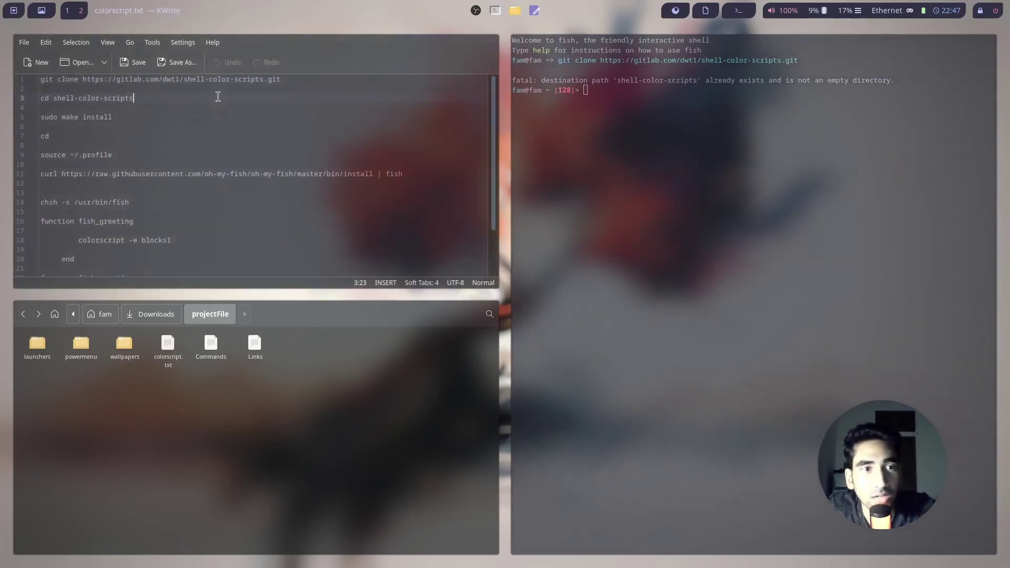
{"action": "left_click_drag", "start_coordinate": [133, 98], "coordinate": [41, 99]}
{"action": "key", "text": "super+c"}
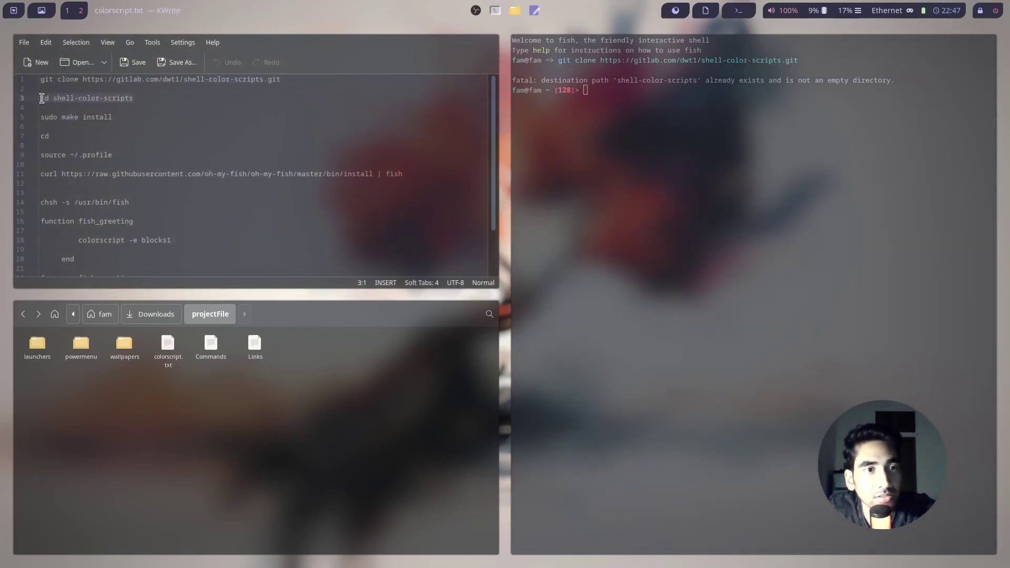
{"action": "left_click", "coordinate": [565, 107]}
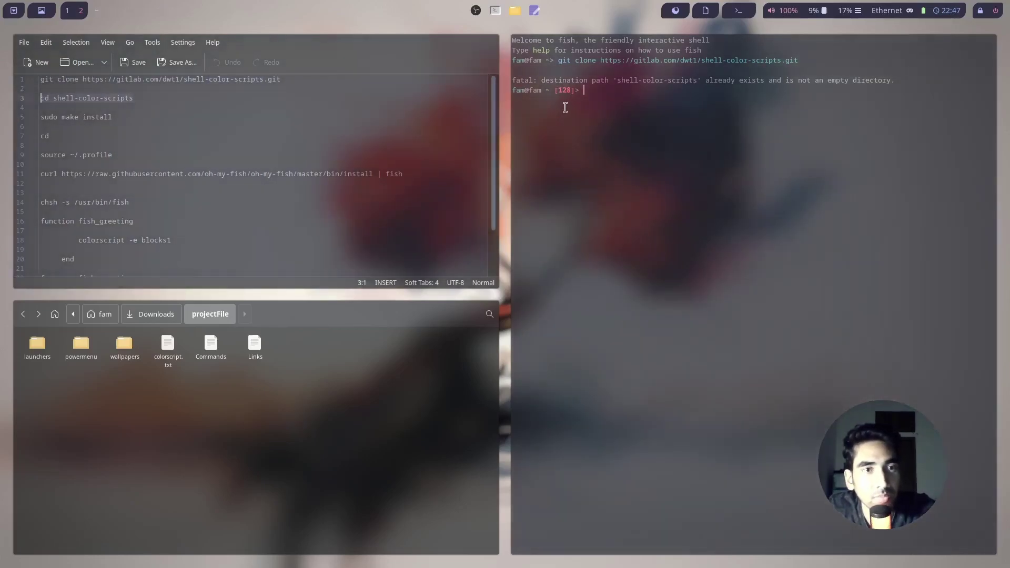
{"action": "middle_click", "coordinate": [596, 89]}
{"action": "key", "text": "Return"}
Step: Put sudo make install from colorscript.txt into the terminal, clear the terminal, and go back to the home directory
{"action": "left_click", "coordinate": [111, 117]}
{"action": "left_click", "coordinate": [40, 117]}
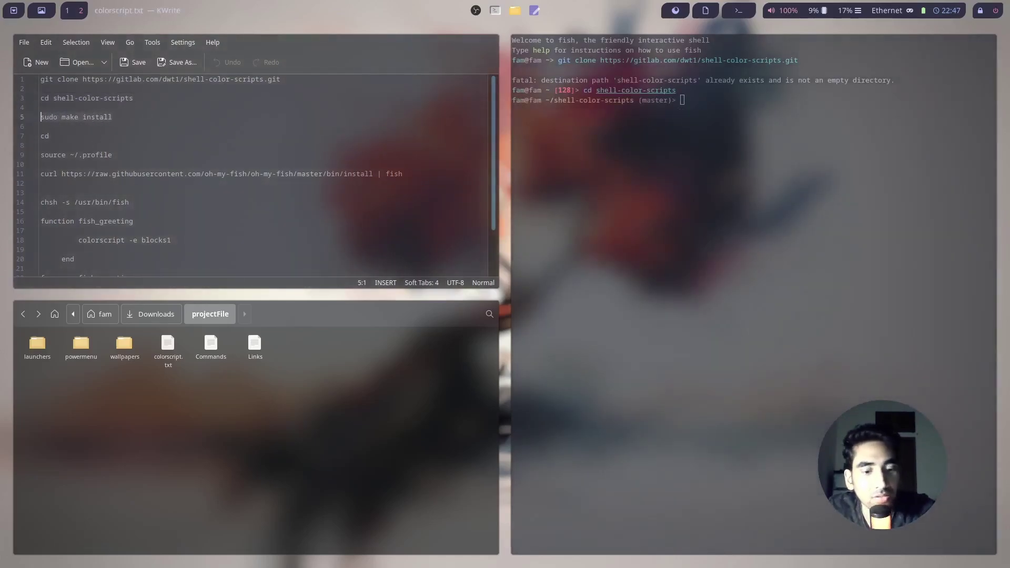
{"action": "left_click", "coordinate": [693, 99]}
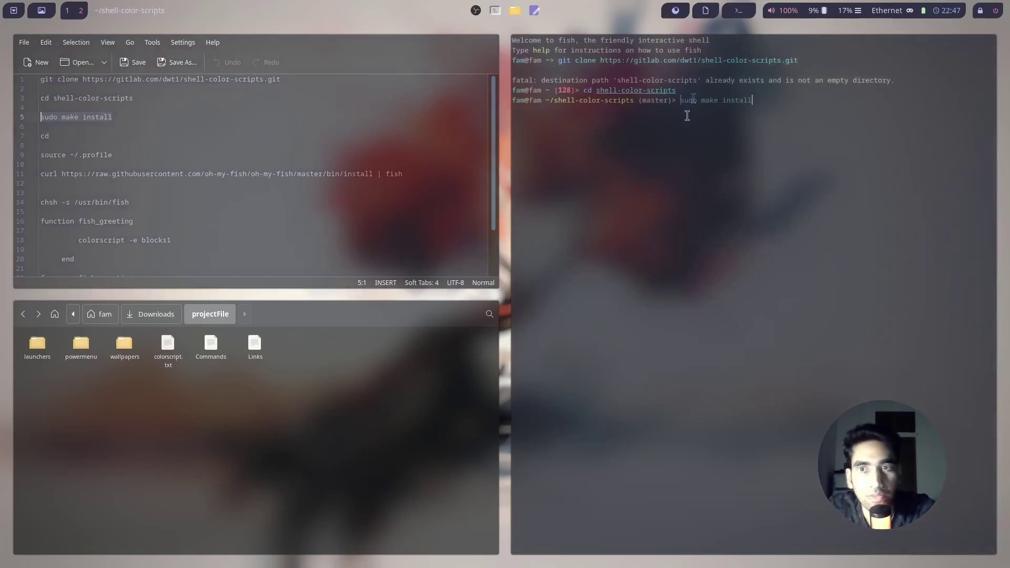
{"action": "key", "text": "ctrl+l"}
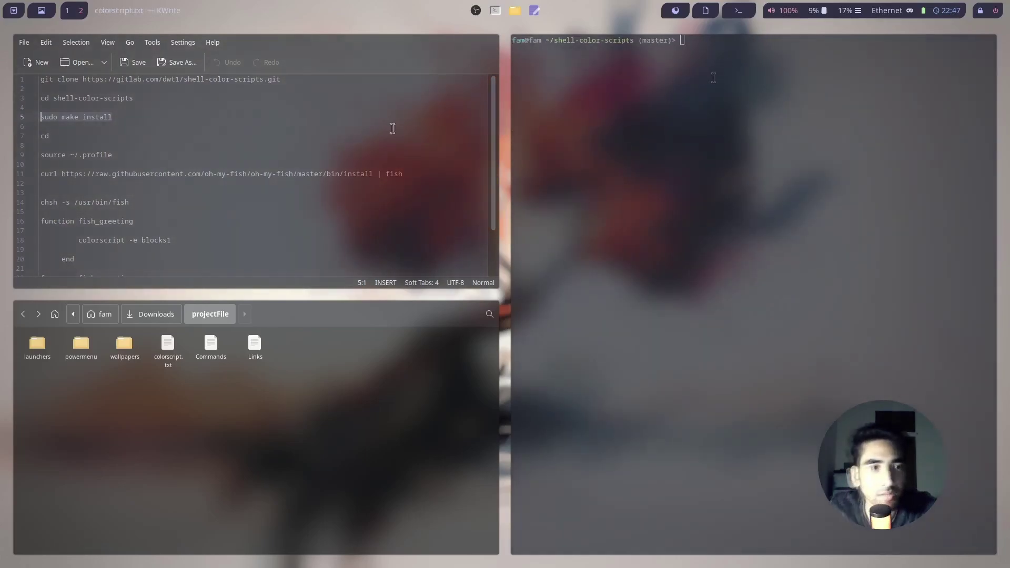
{"action": "type", "text": "cd"}
{"action": "key", "text": "Return"}
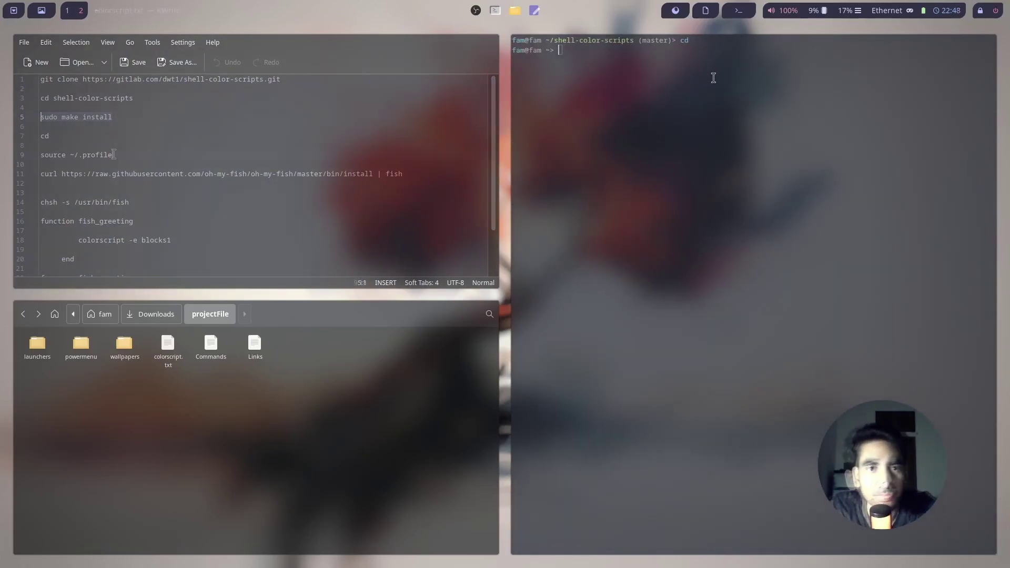
Step: Try to change the default shell with chsh -s /usr/bin/fish, and close the terminal at the password prompt
{"action": "left_click", "coordinate": [270, 183]}
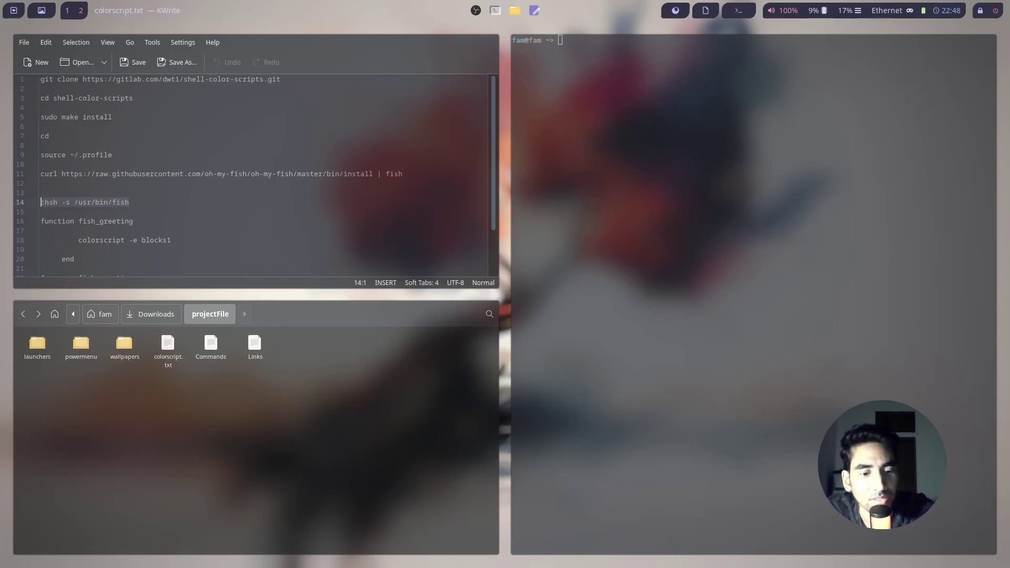
{"action": "left_click", "coordinate": [591, 37]}
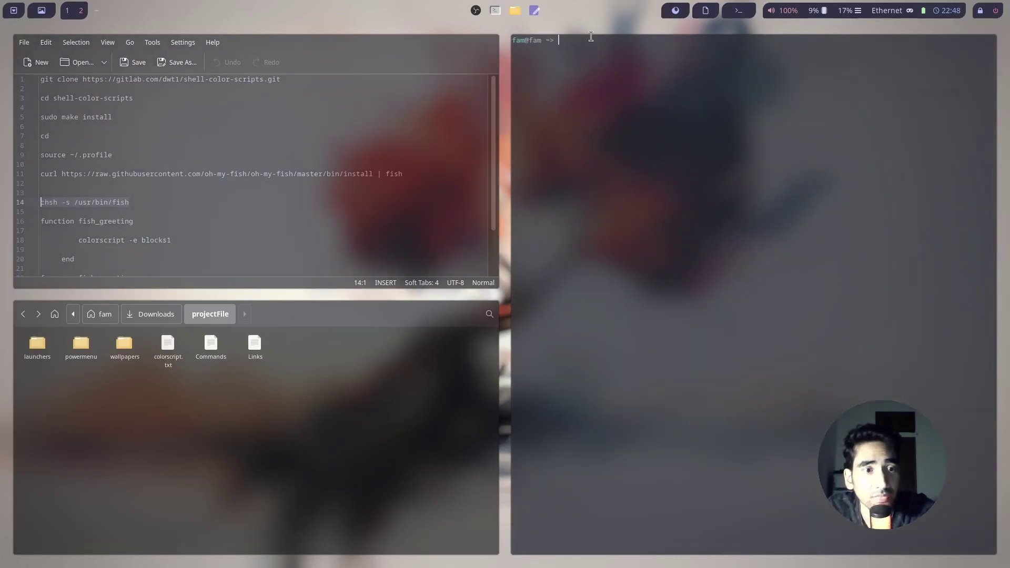
{"action": "type", "text": "chsh -s /usr/bin/fish"}
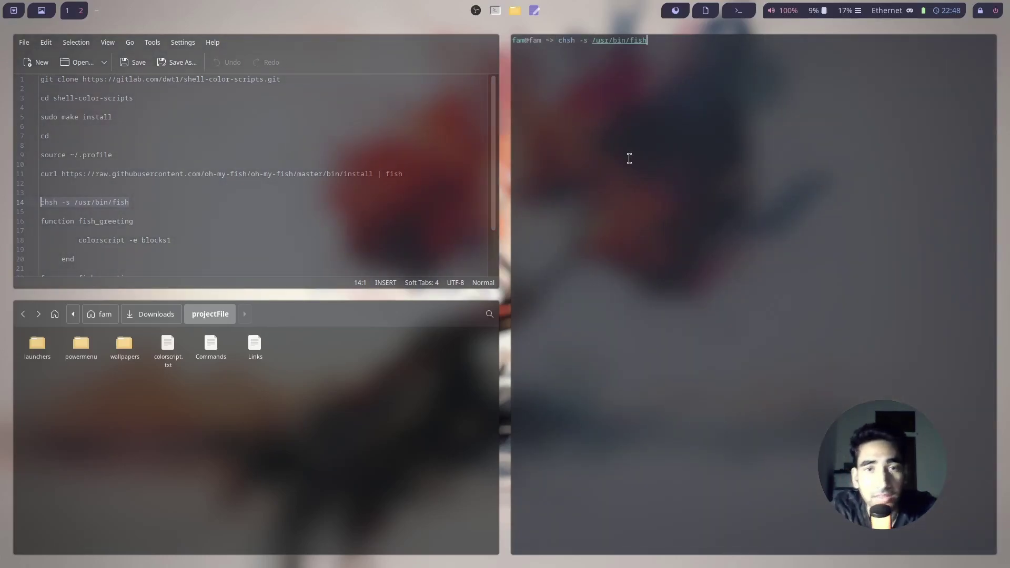
{"action": "key", "text": "Return"}
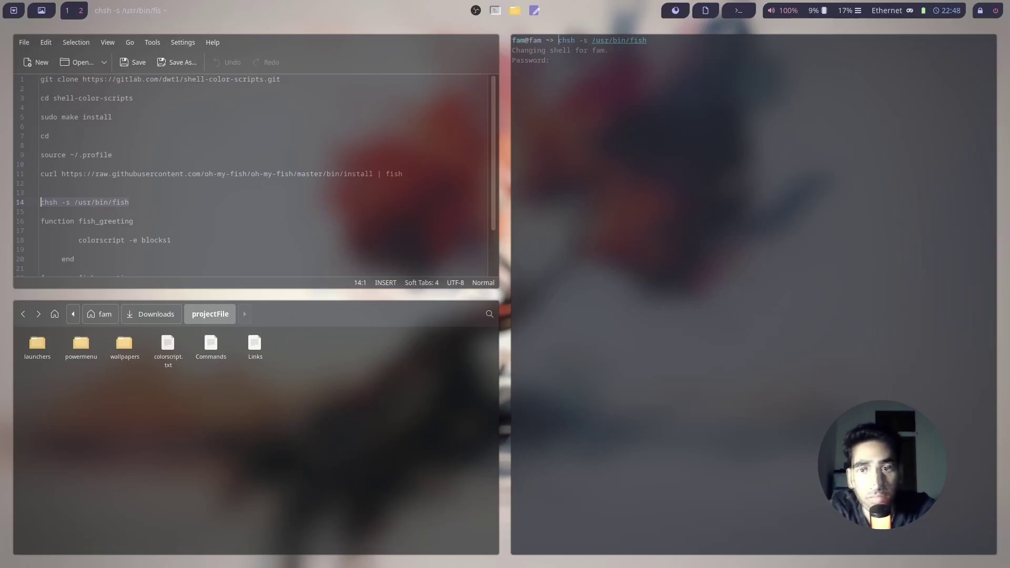
{"action": "key", "text": "ctrl+d"}
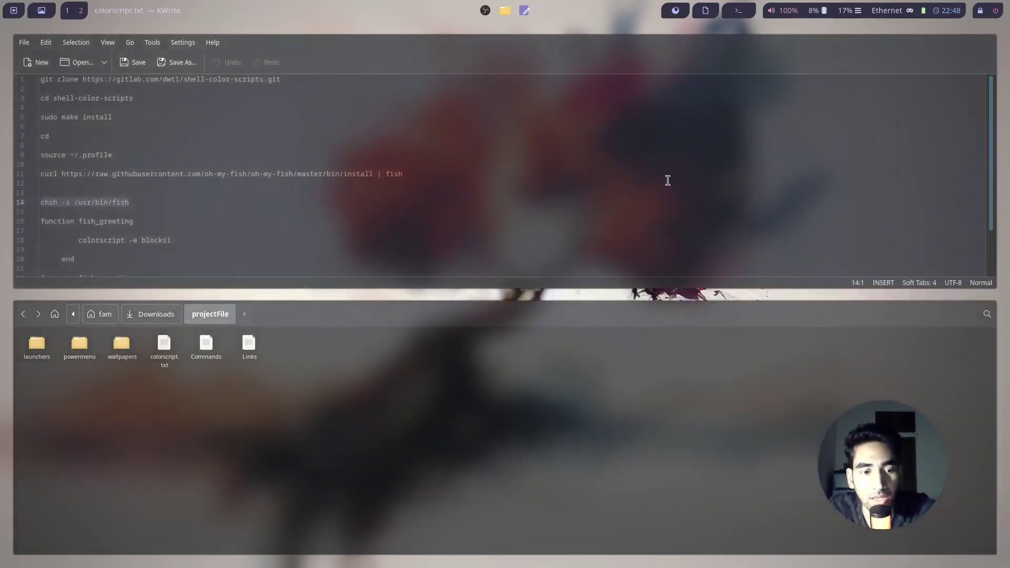
Step: Open two new terminals beside the notes and file manager and highlight the default fish welcome text
{"action": "key", "text": "super+Return"}
{"action": "key", "text": "super+Return"}
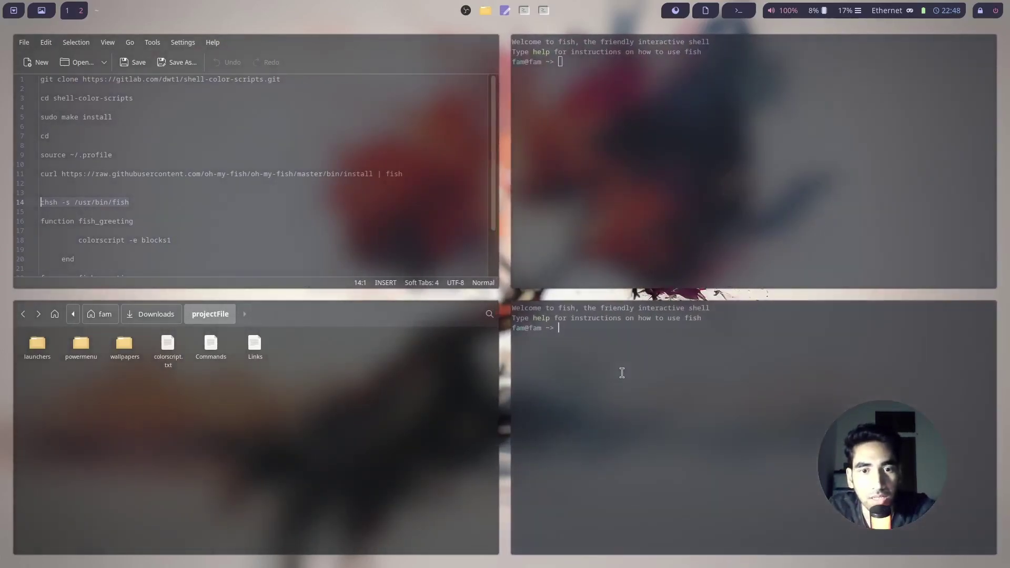
{"action": "key", "text": "ctrl+d"}
{"action": "left_click", "coordinate": [637, 63]}
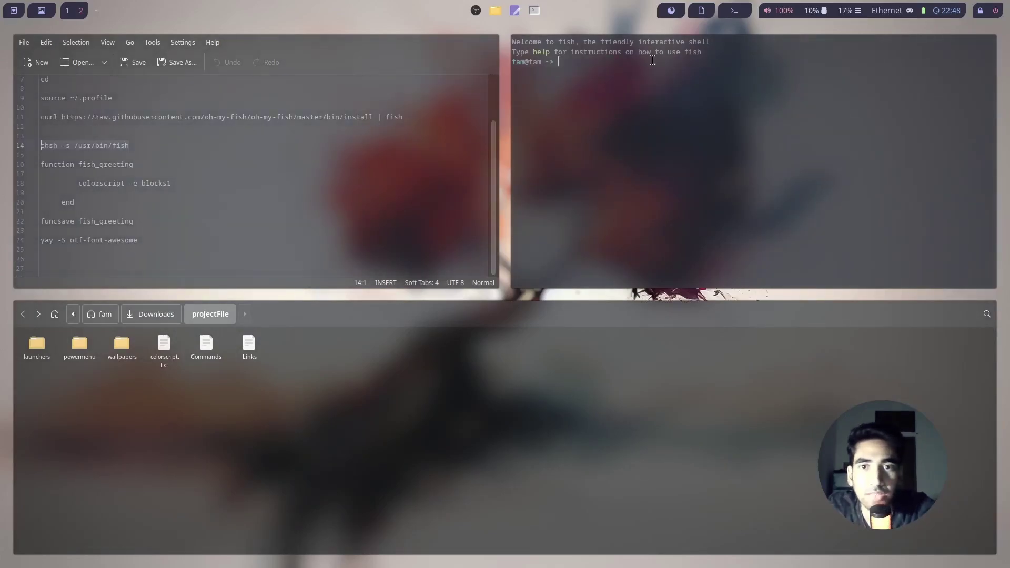
{"action": "left_click", "coordinate": [603, 408]}
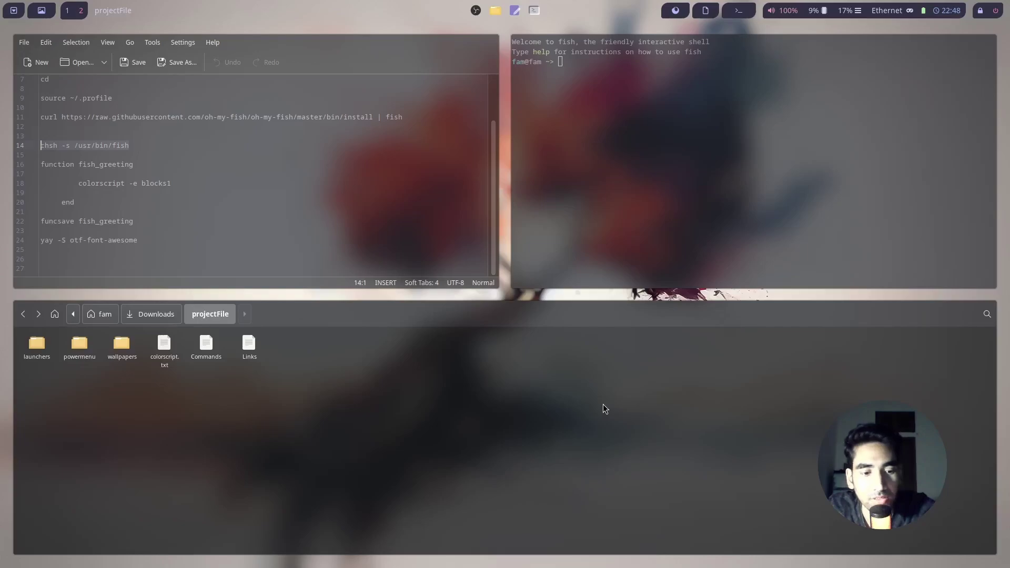
{"action": "key", "text": "super+Return"}
{"action": "left_click_drag", "start_coordinate": [702, 317], "coordinate": [529, 298]}
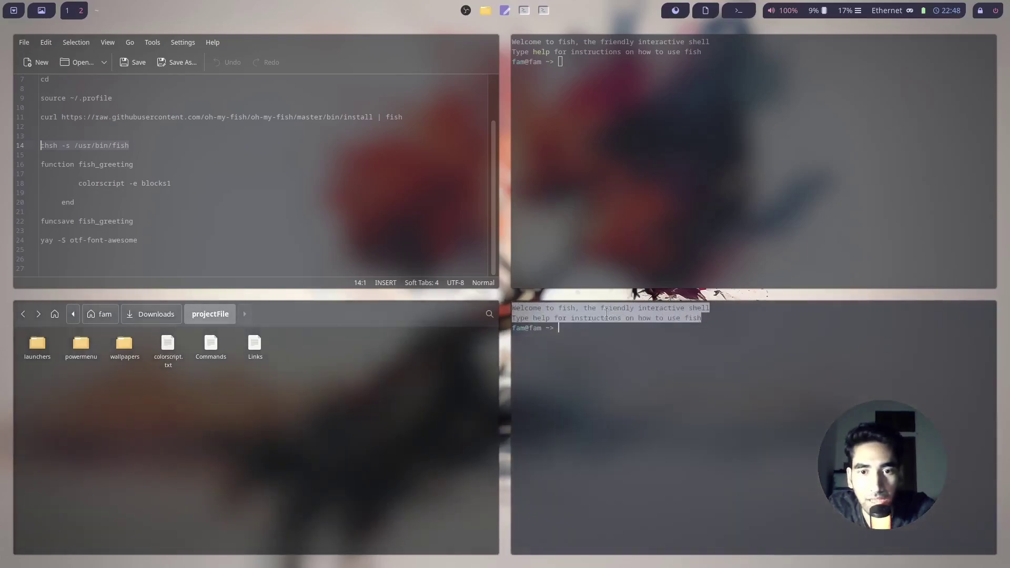
{"action": "left_click", "coordinate": [703, 321]}
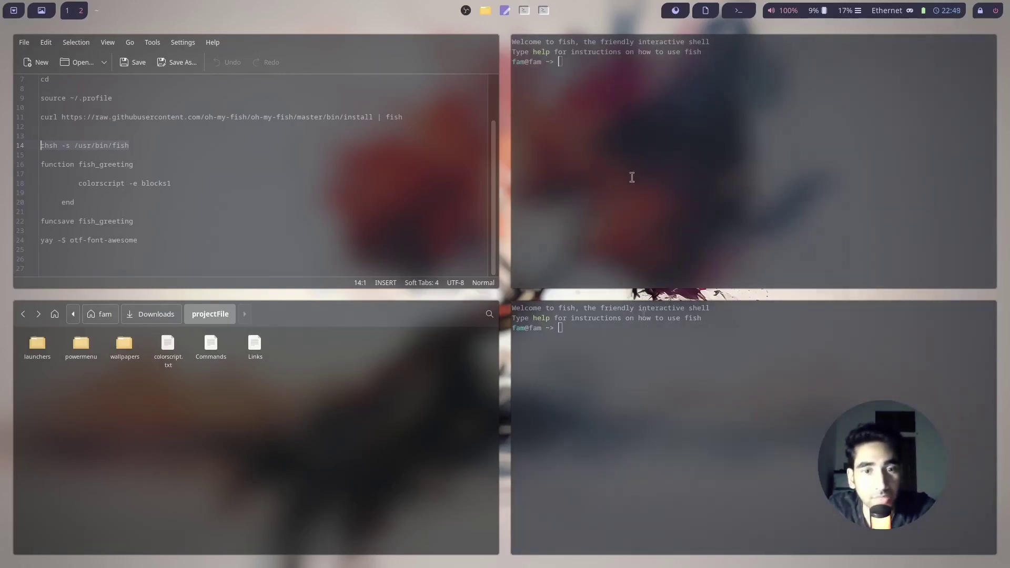
{"action": "left_click_drag", "start_coordinate": [704, 52], "coordinate": [688, 50]}
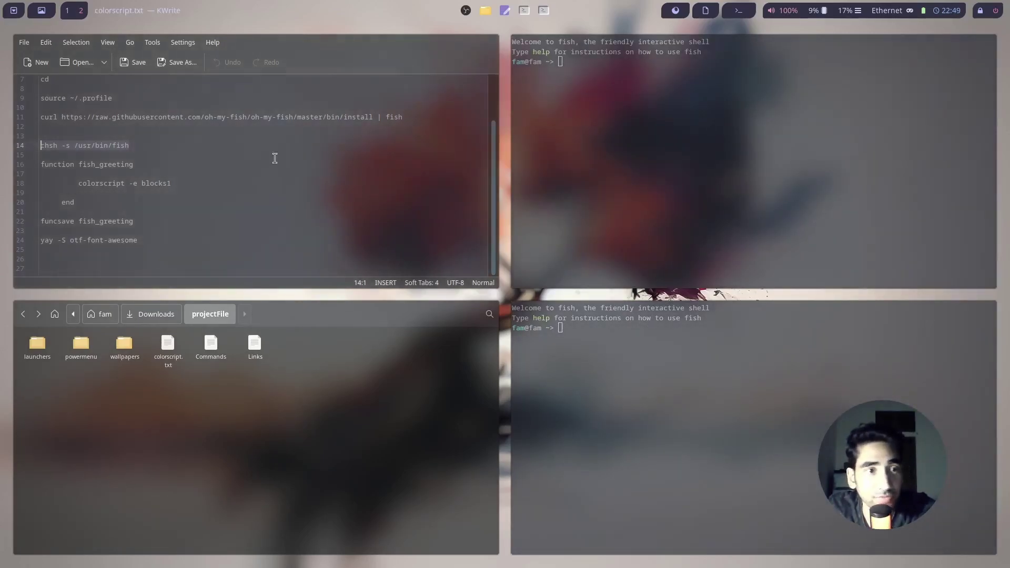
Step: Define the fish_greeting function in the upper terminal so that it runs colorscript -e blocks1
{"action": "left_click_drag", "start_coordinate": [135, 163], "coordinate": [32, 163]}
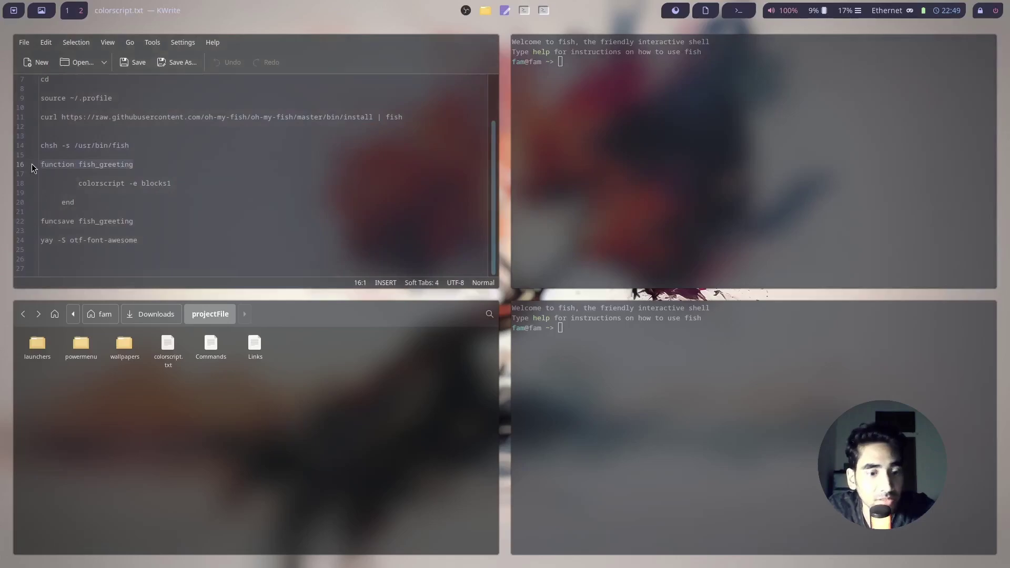
{"action": "middle_click", "coordinate": [627, 75]}
{"action": "key", "text": "Return"}
{"action": "left_click_drag", "start_coordinate": [172, 183], "coordinate": [78, 183]}
{"action": "middle_click", "coordinate": [689, 97]}
{"action": "key", "text": "Return"}
{"action": "type", "text": "end"}
{"action": "key", "text": "Return"}
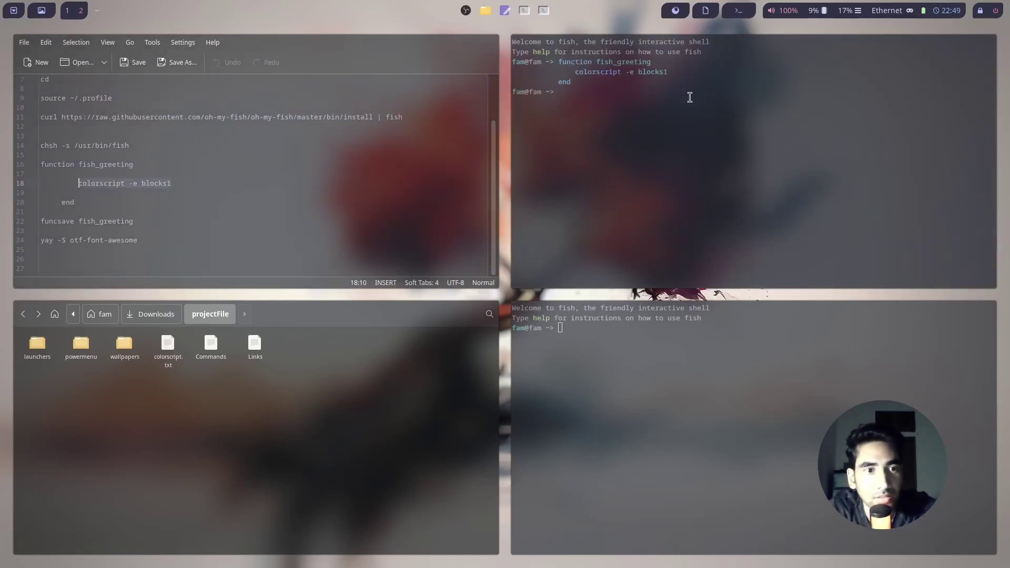
Step: Save the new greeting function permanently by running funcsave fish_greeting from colorscript.txt
{"action": "left_click_drag", "start_coordinate": [134, 221], "coordinate": [37, 226]}
{"action": "middle_click", "coordinate": [579, 94]}
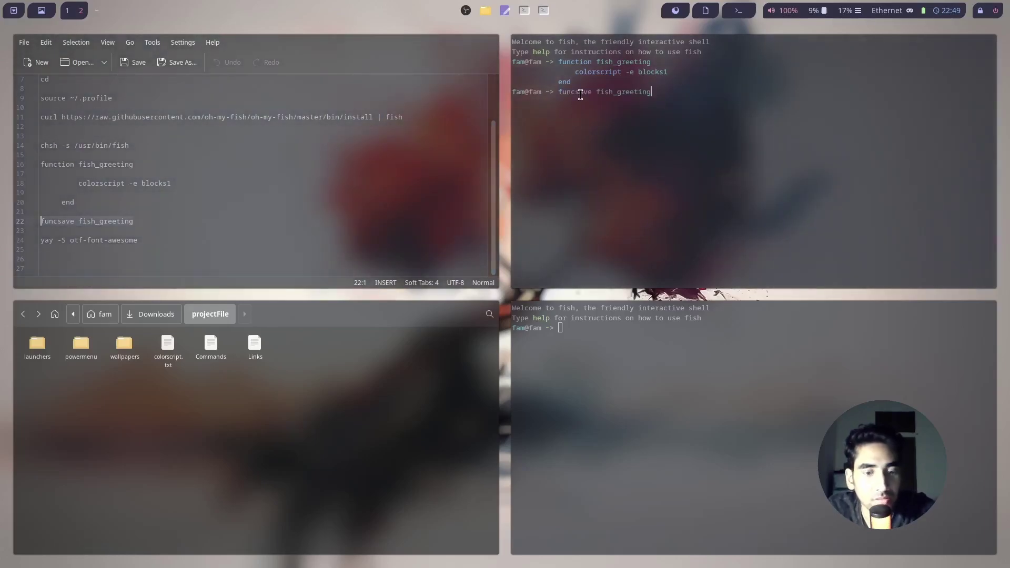
{"action": "key", "text": "Return"}
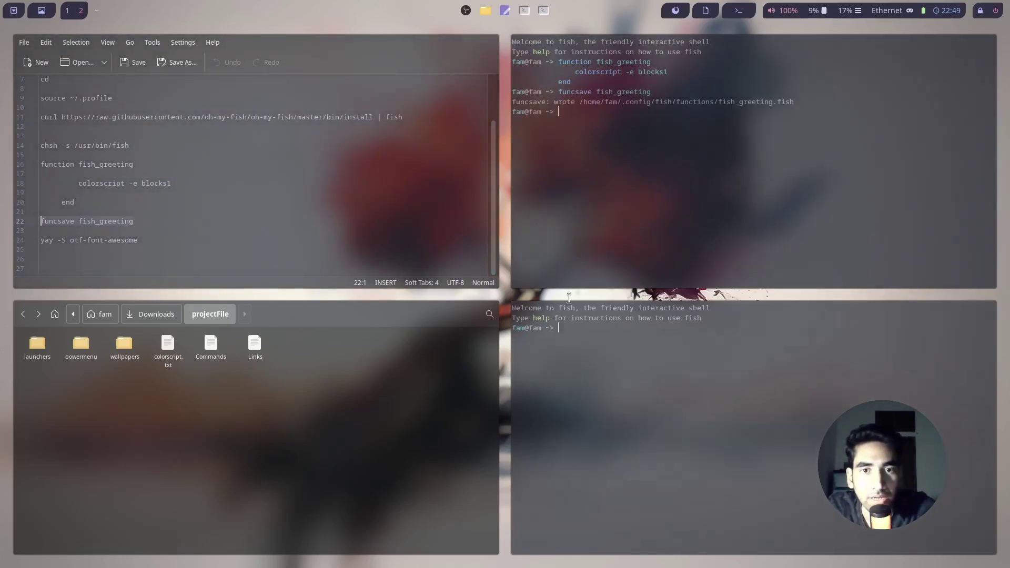
Step: Close both open terminals and start a new one to check the custom fish greeting
{"action": "key", "text": "ctrl+d"}
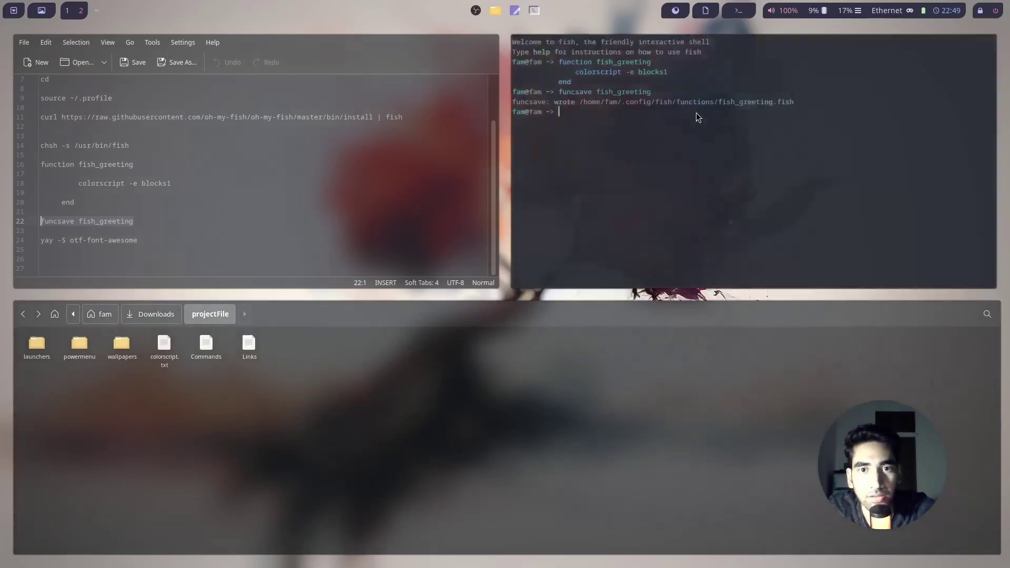
{"action": "key", "text": "ctrl+d"}
{"action": "key", "text": "super+Return"}
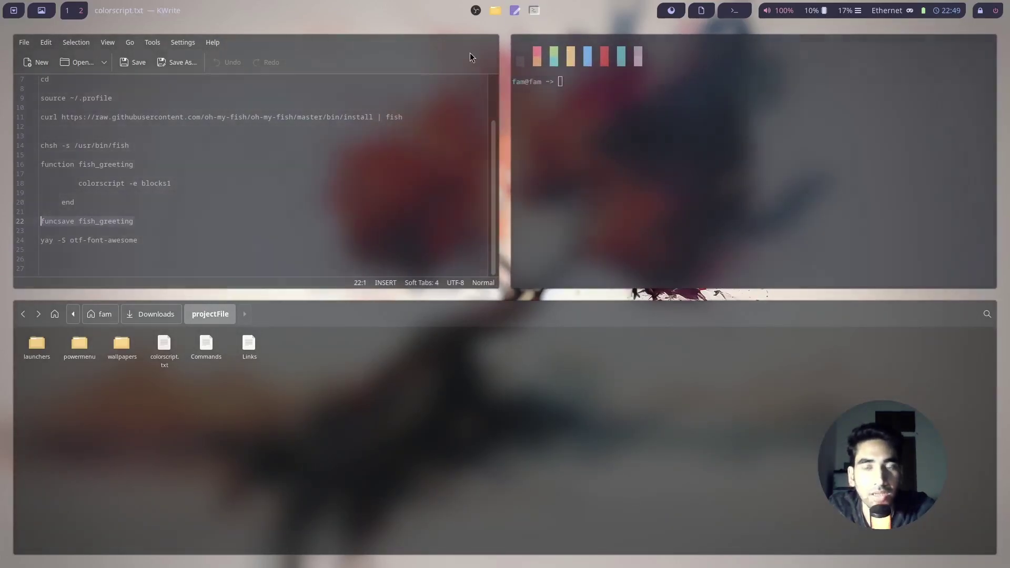
{"action": "key", "text": "super+Return"}
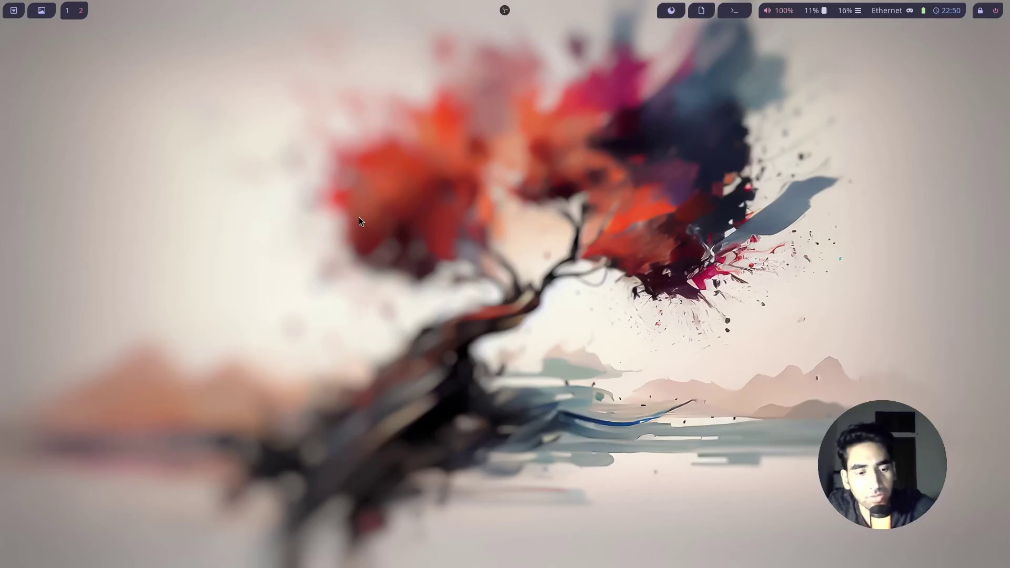
Step: Open a file manager and a terminal on the empty desktop, close the file manager, and run btop
{"action": "key", "text": "super+e"}
{"action": "key", "text": "super+Return"}
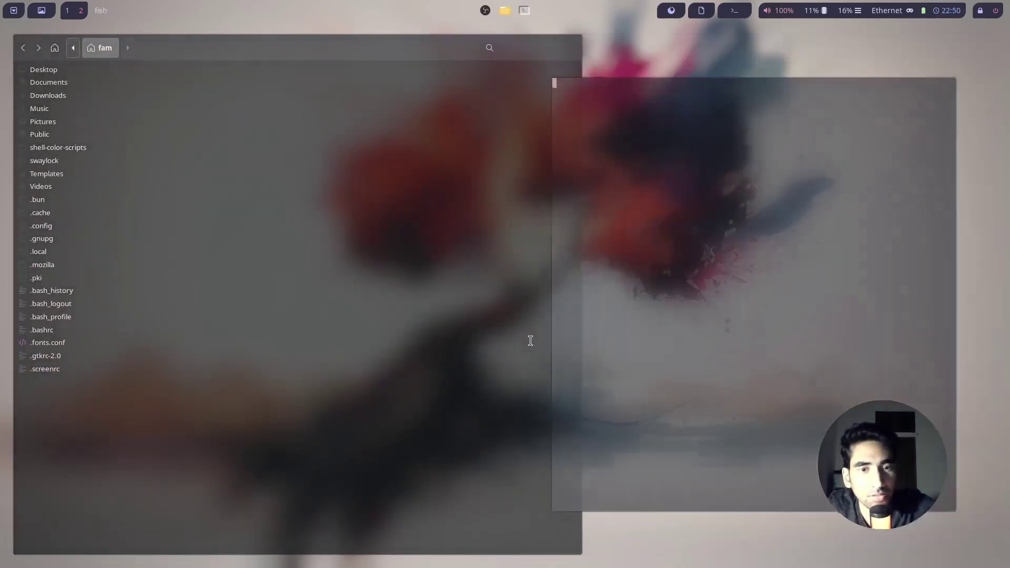
{"action": "key", "text": "super+q"}
{"action": "type", "text": "btop"}
{"action": "key", "text": "Return"}
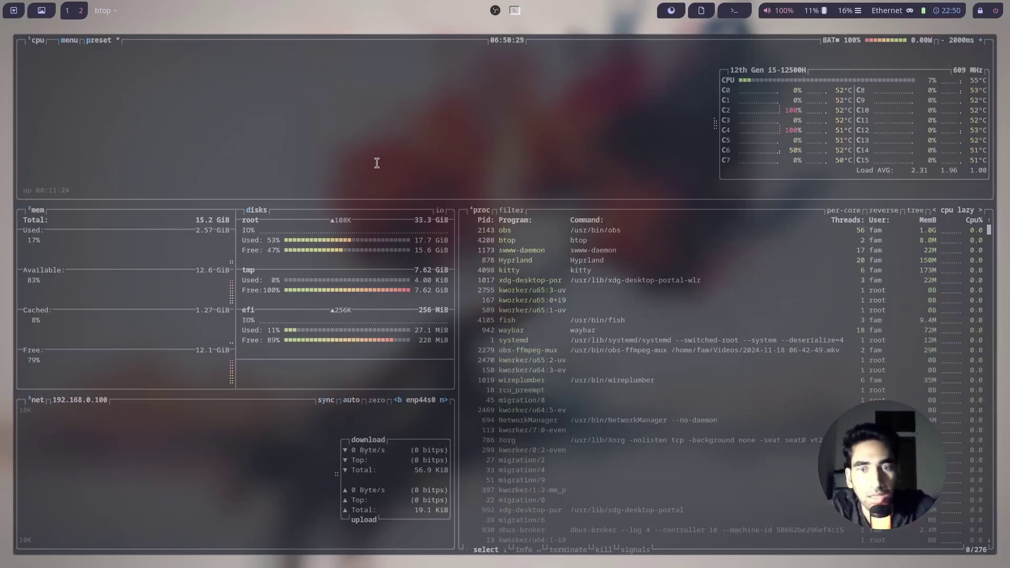
Step: Run cmatrix and cmatrix -r in two more terminals, and close the plain cmatrix one
{"action": "key", "text": "super+Return"}
{"action": "type", "text": "cmatrix"}
{"action": "key", "text": "super+Return"}
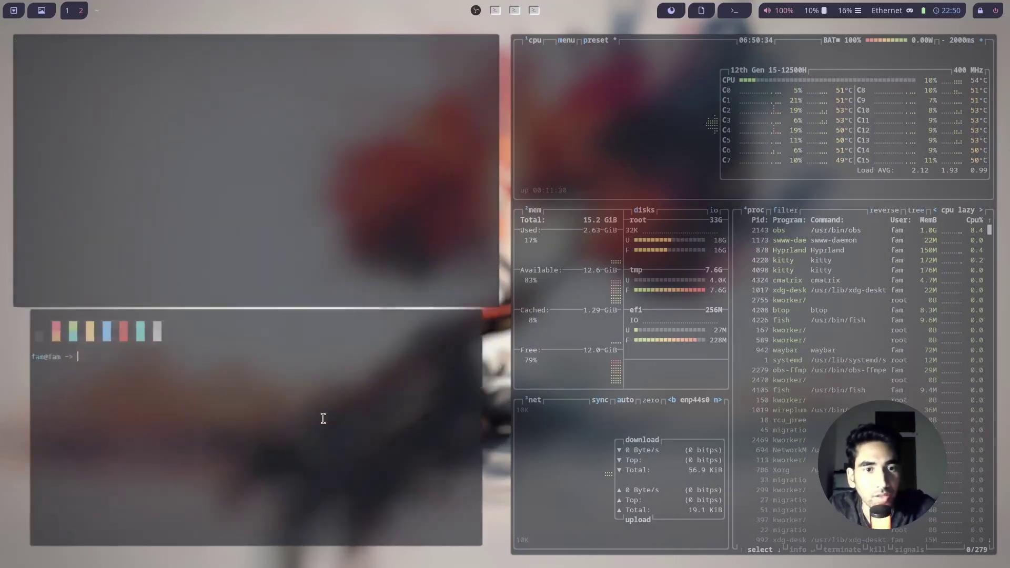
{"action": "type", "text": "cmat"}
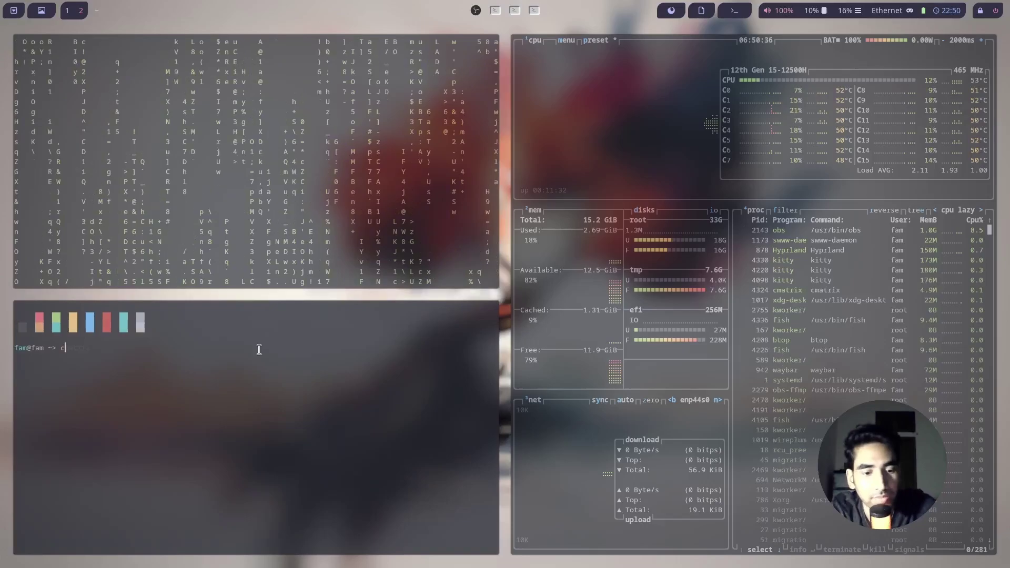
{"action": "type", "text": "rix -r"}
{"action": "key", "text": "Return"}
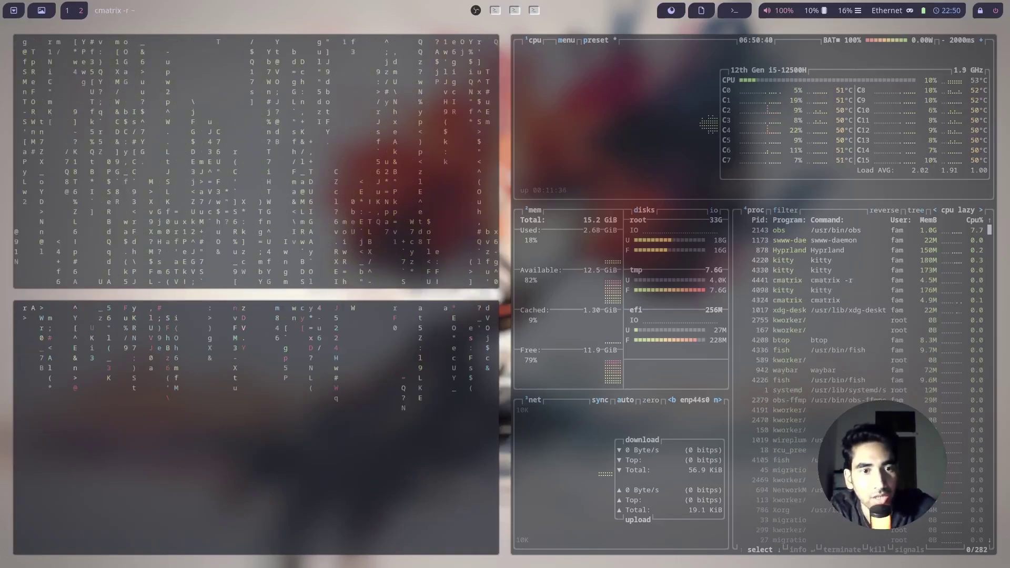
{"action": "key", "text": "q"}
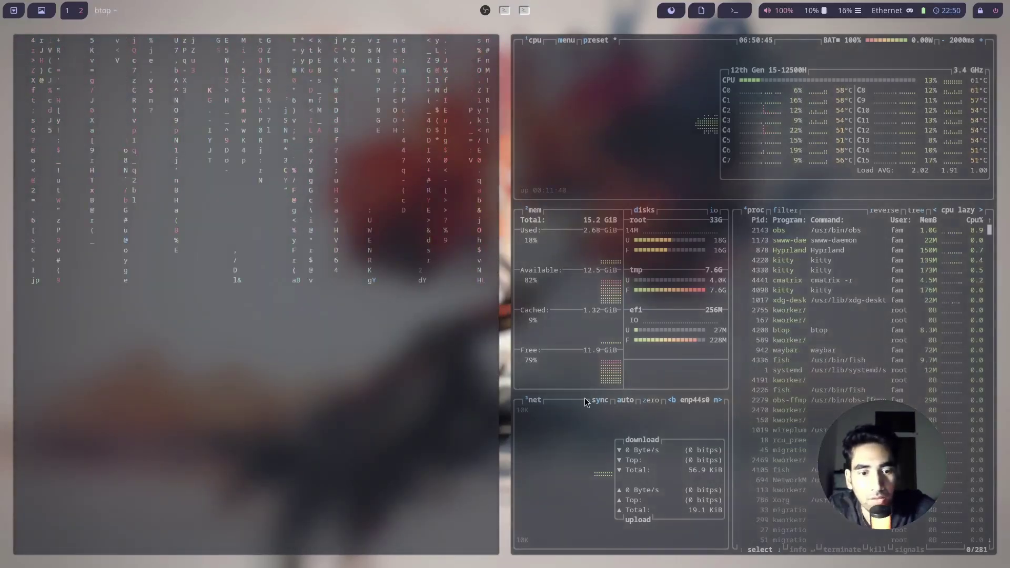
Step: Open another terminal below btop and run colorscript --all to display every color script
{"action": "key", "text": "super+Return"}
{"action": "type", "text": "colorscript --all"}
{"action": "key", "text": "Return"}
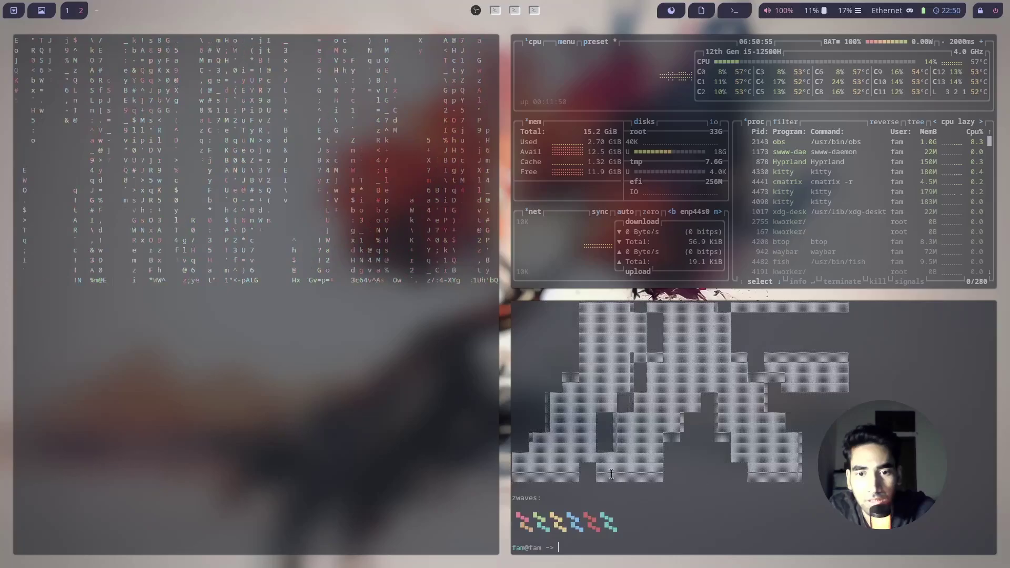
Step: Run colorscript -e zwaves in the terminal below btop and clear the earlier output so only that pattern remains
{"action": "type", "text": "colorscript -e"}
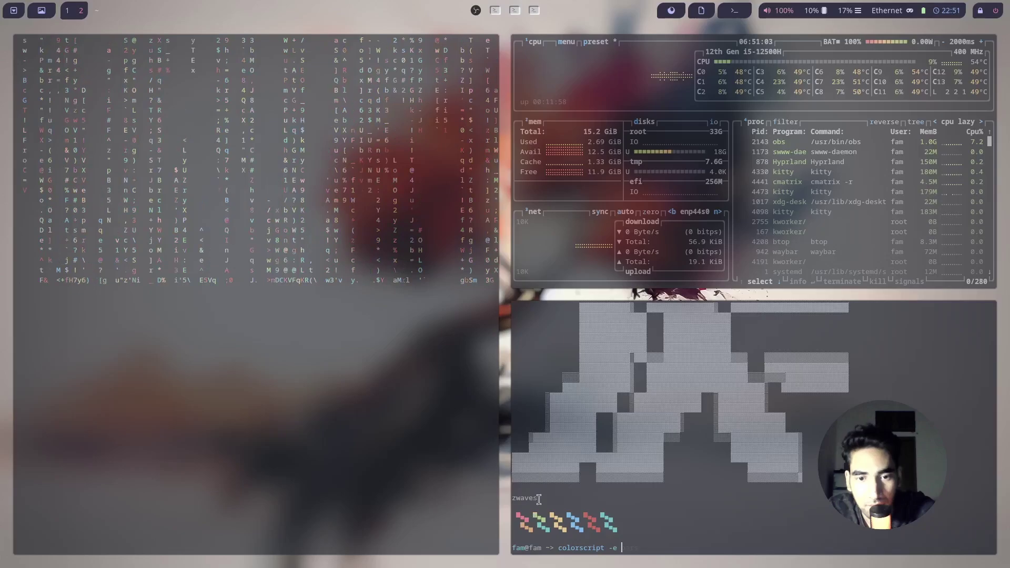
{"action": "key", "text": "Return"}
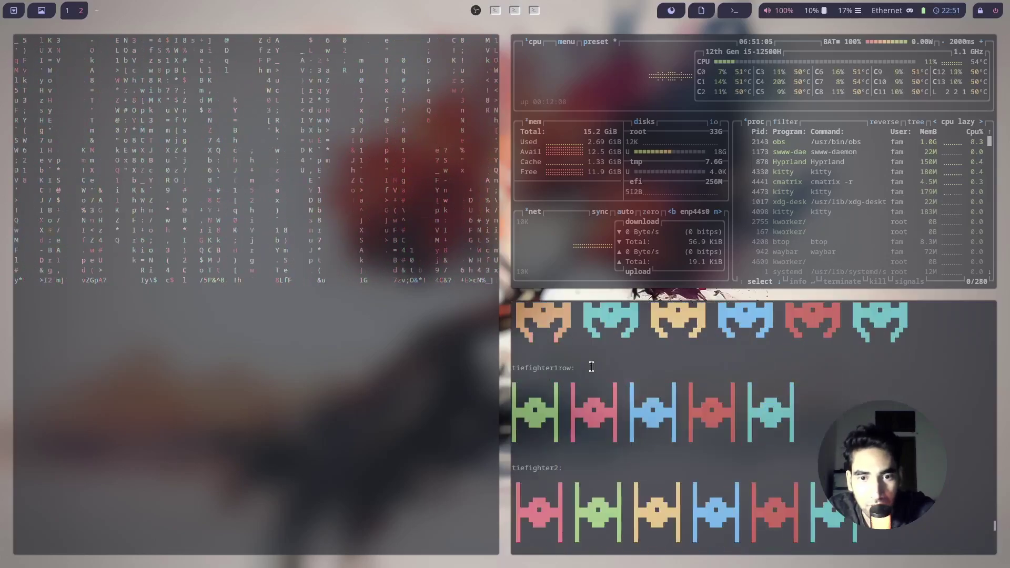
{"action": "type", "text": "colorscript -e"}
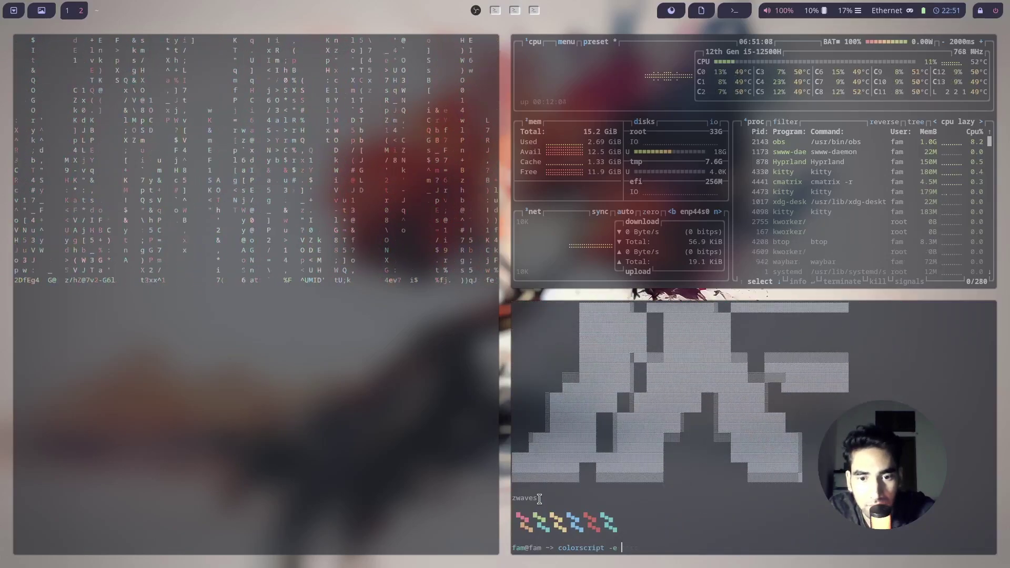
{"action": "left_click_drag", "start_coordinate": [534, 497], "coordinate": [512, 500]}
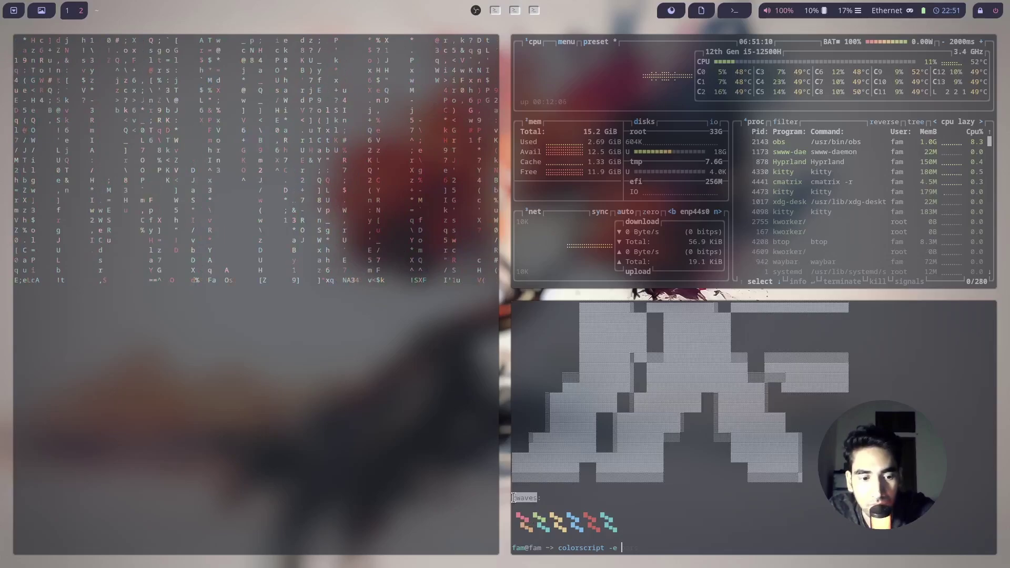
{"action": "middle_click", "coordinate": [681, 546]}
{"action": "key", "text": "Return"}
{"action": "type", "text": "clea"}
{"action": "key", "text": "Return"}
{"action": "type", "text": "clear"}
{"action": "key", "text": "Return"}
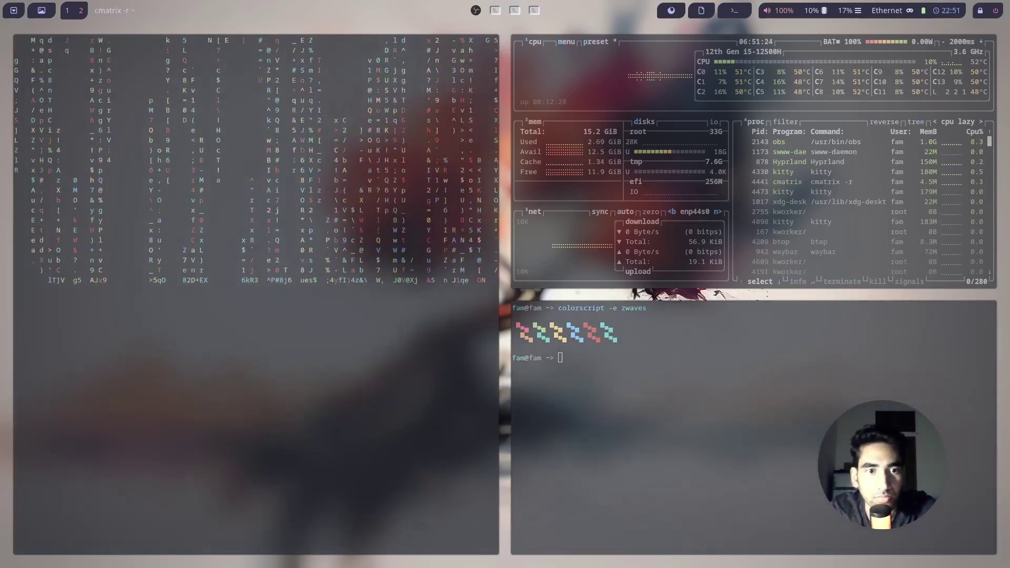
Step: Open another terminal below cmatrix and run neofetch in it
{"action": "key", "text": "super+Return"}
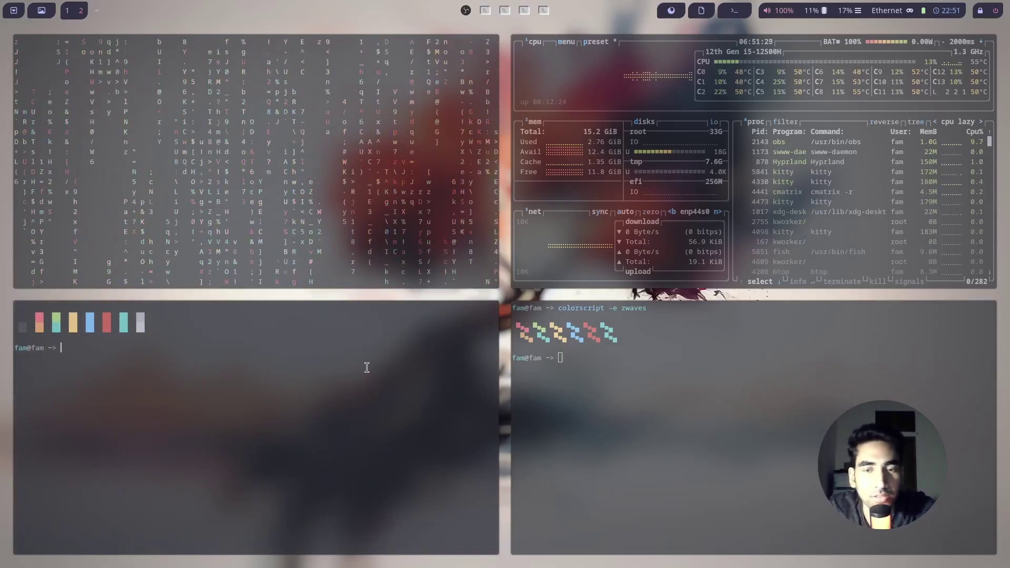
{"action": "type", "text": "neofetch"}
{"action": "key", "text": "Return"}
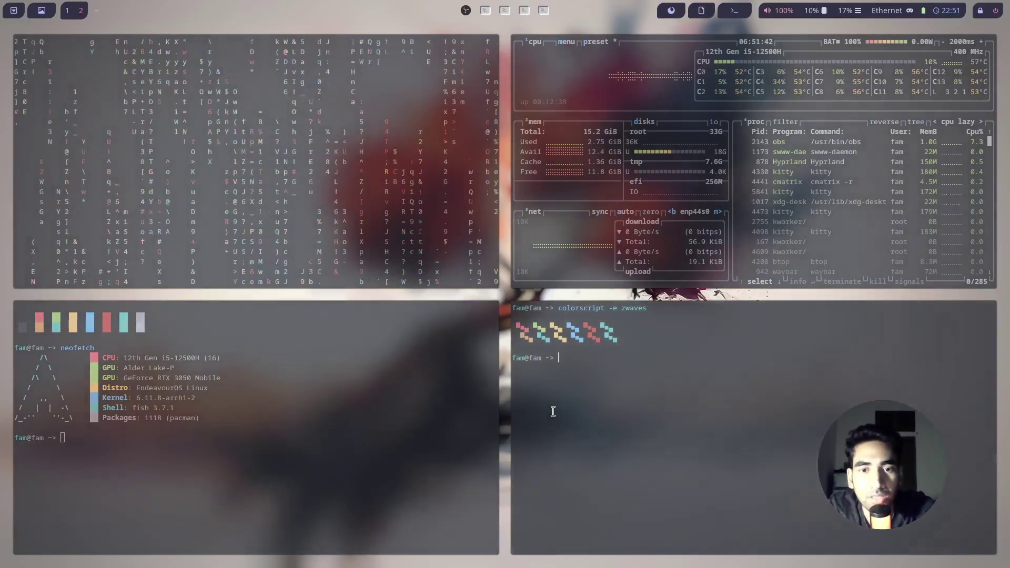
Step: Close all open terminal windows, including the ones running cmatrix and btop, to leave an empty desktop
{"action": "key", "text": "super+q"}
{"action": "key", "text": "super+q"}
{"action": "key", "text": "super+q"}
{"action": "left_click", "coordinate": [244, 300]}
{"action": "key", "text": "super+q"}
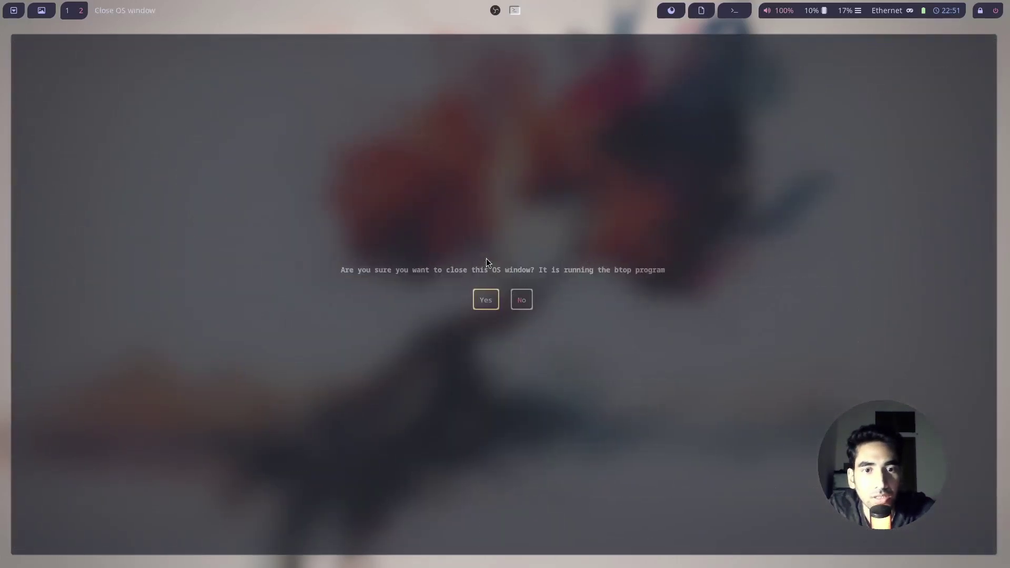
{"action": "left_click", "coordinate": [487, 294]}
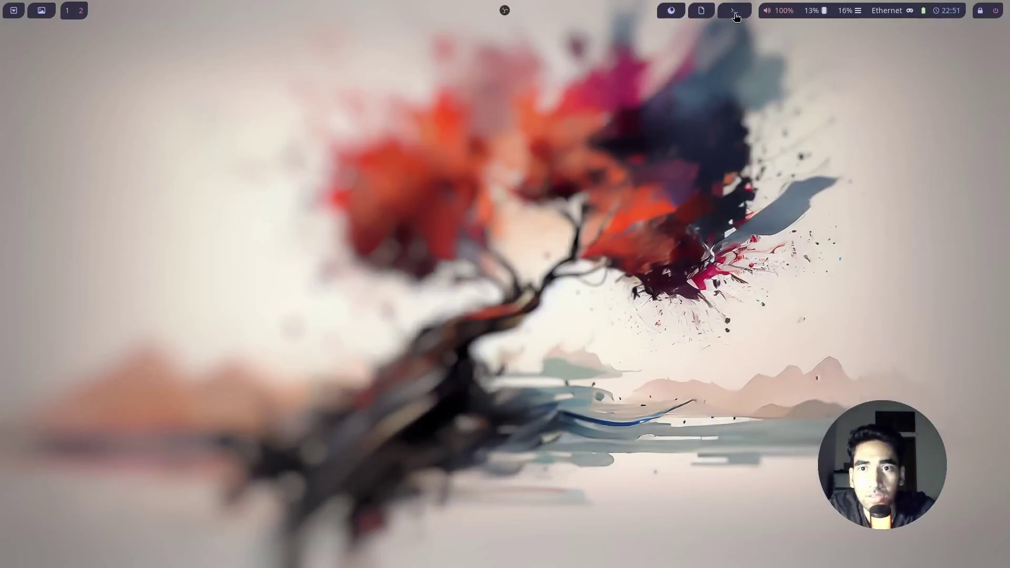
Step: Try the bar's launchers for the terminal, file manager and Firefox, and return to an empty desktop
{"action": "left_click", "coordinate": [734, 11]}
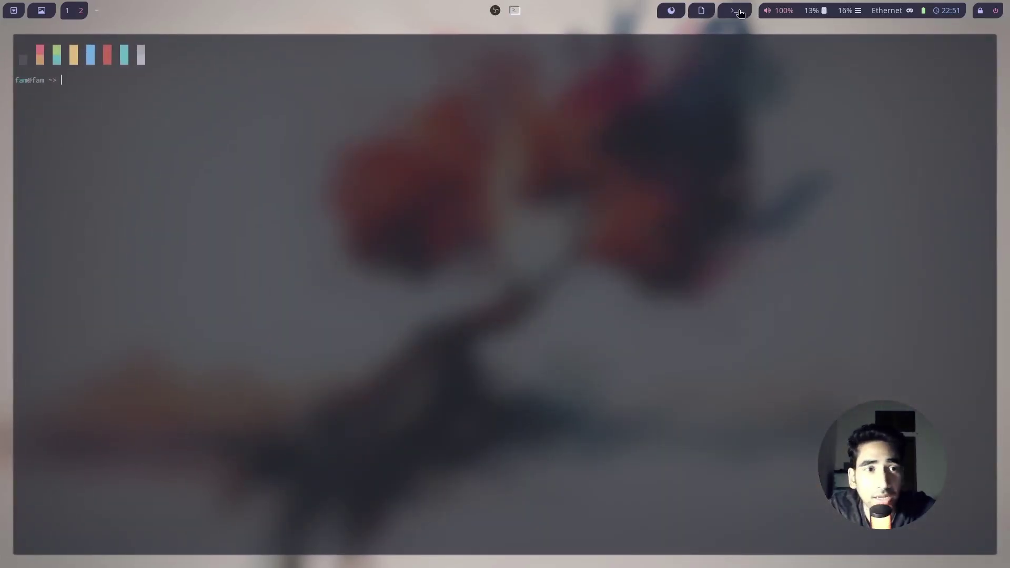
{"action": "left_click", "coordinate": [701, 10]}
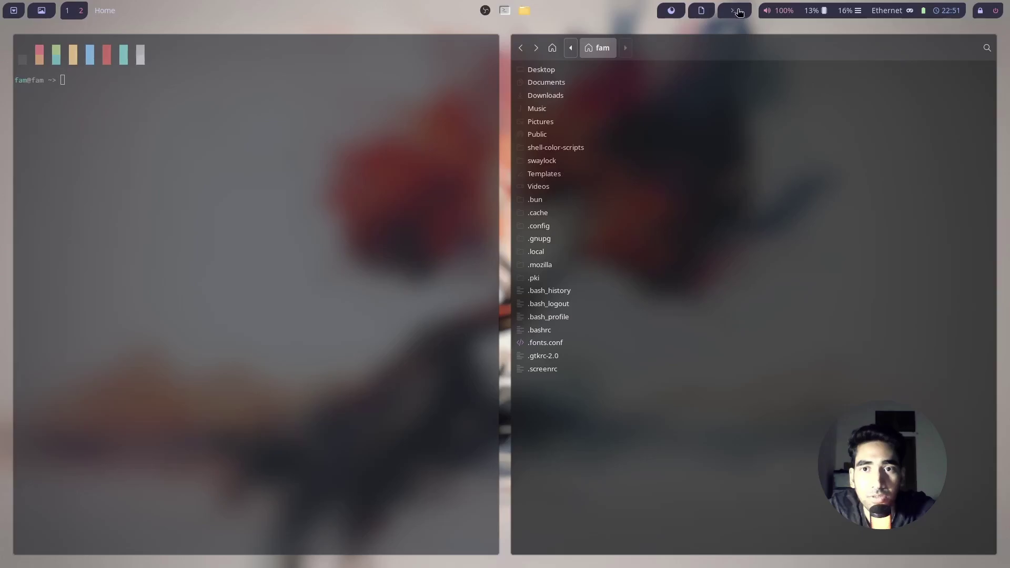
{"action": "left_click", "coordinate": [671, 11]}
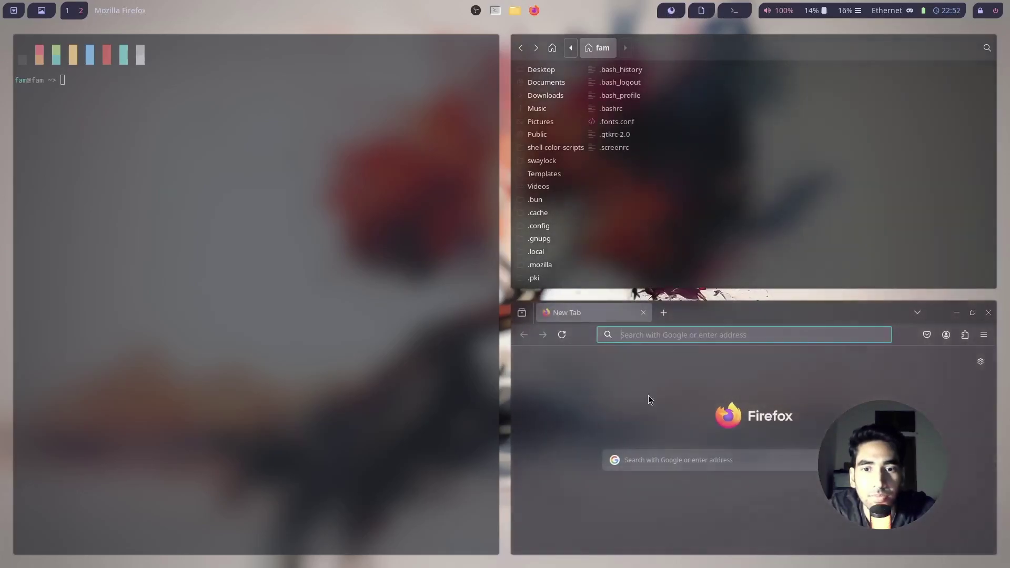
{"action": "key", "text": "super+3"}
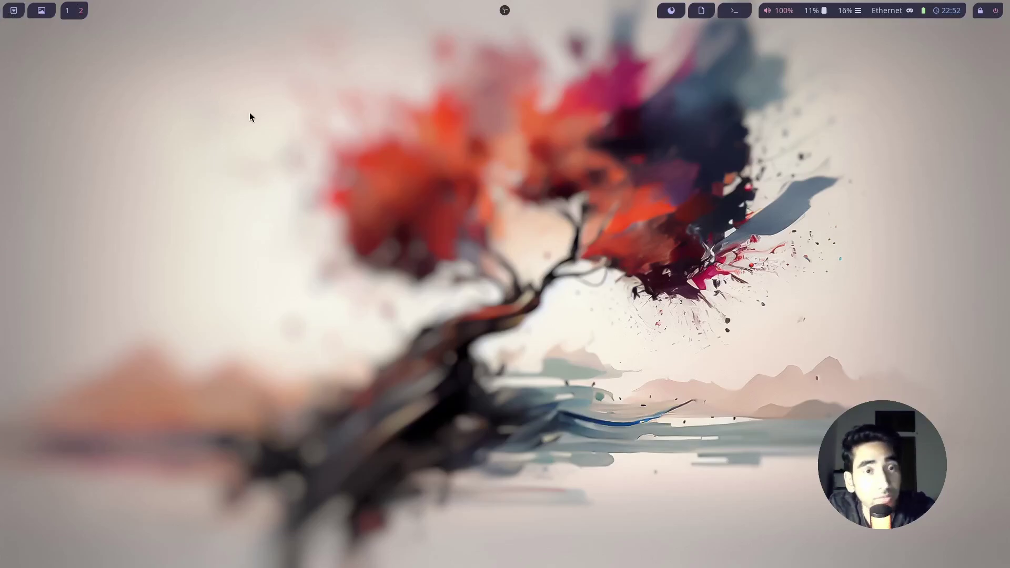
Step: Open the Links file from Downloads/projectFile in the file manager and select the Rofi Themes URL
{"action": "left_click", "coordinate": [700, 12]}
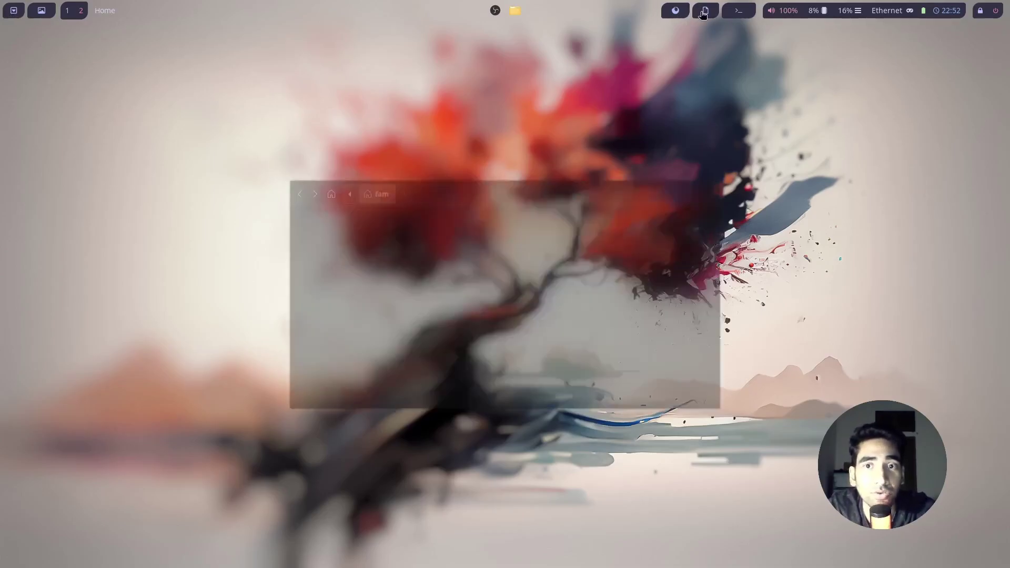
{"action": "double_click", "coordinate": [46, 95]}
{"action": "double_click", "coordinate": [47, 71]}
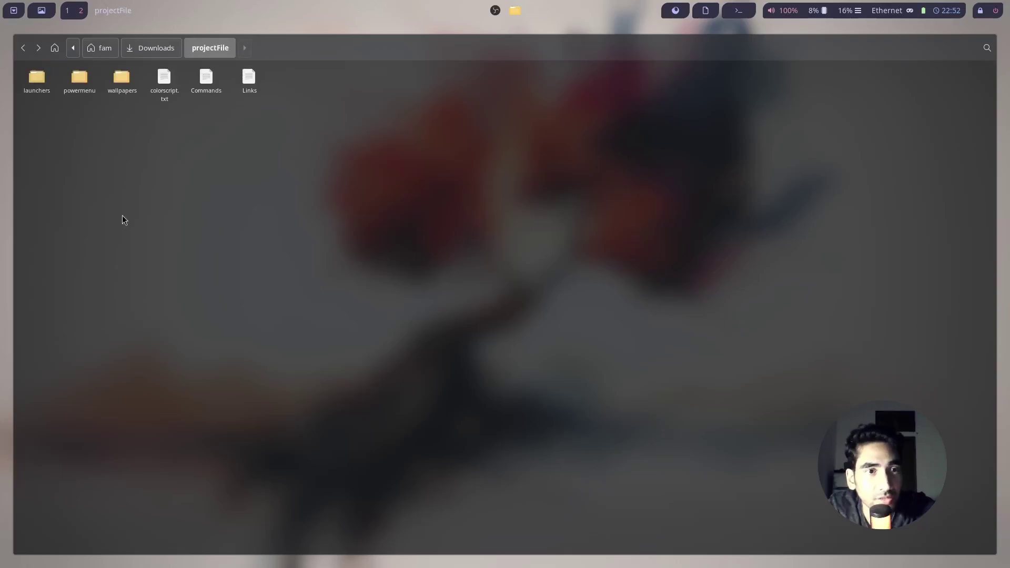
{"action": "double_click", "coordinate": [246, 80]}
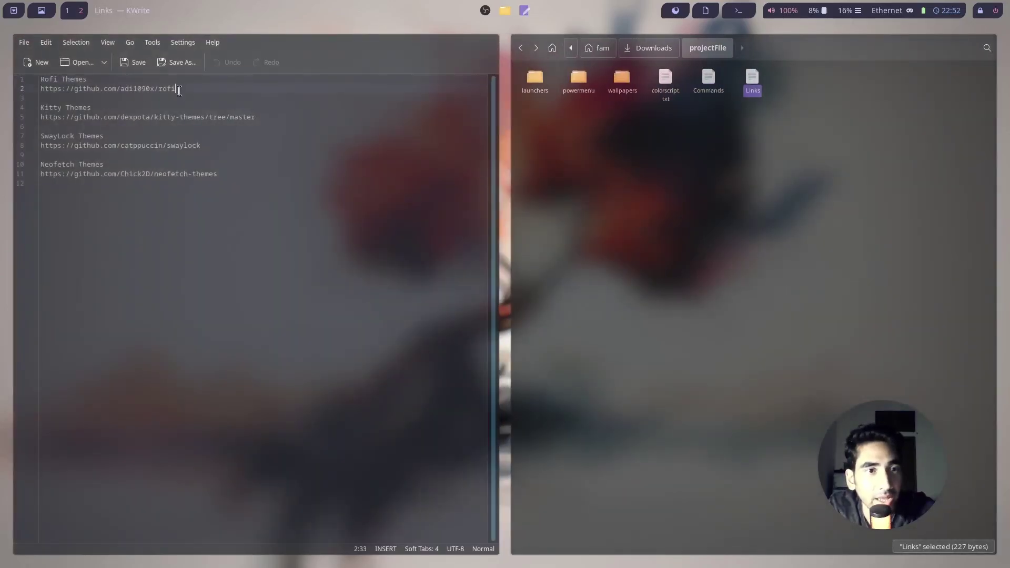
{"action": "left_click", "coordinate": [54, 90]}
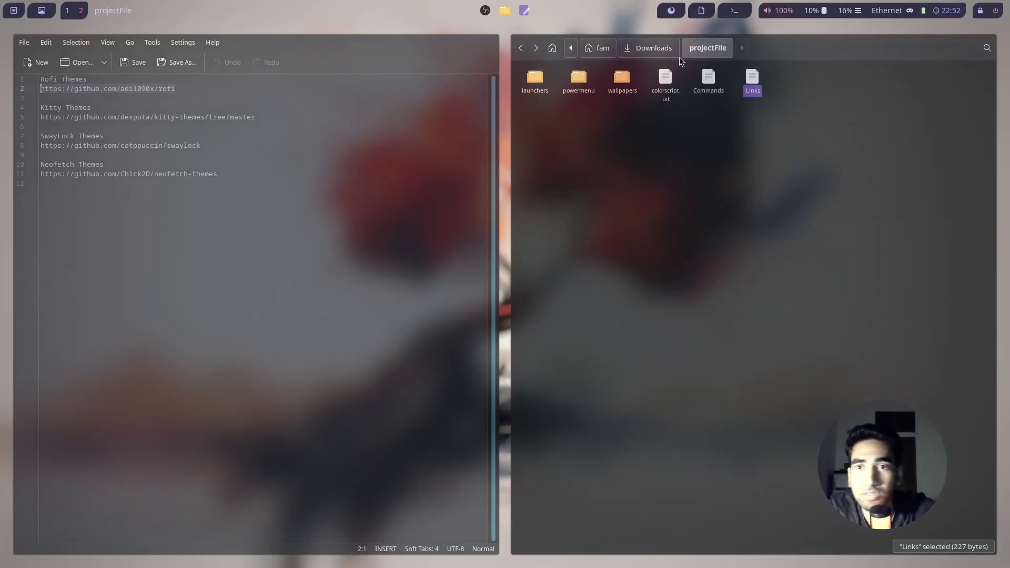
{"action": "left_click", "coordinate": [682, 11]}
{"action": "type", "text": "https://github.com/adi1090x/rofi"}
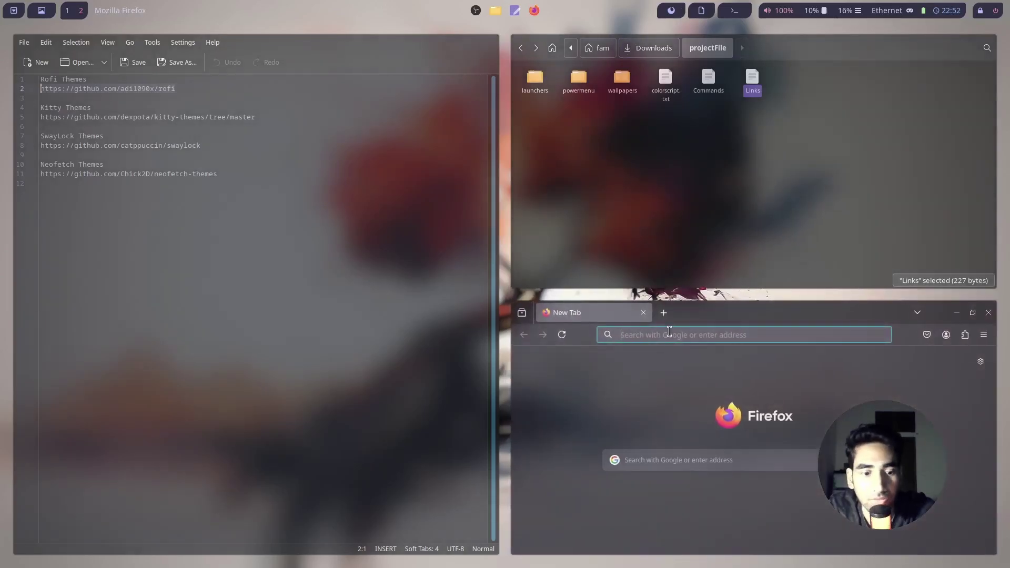
{"action": "key", "text": "Return"}
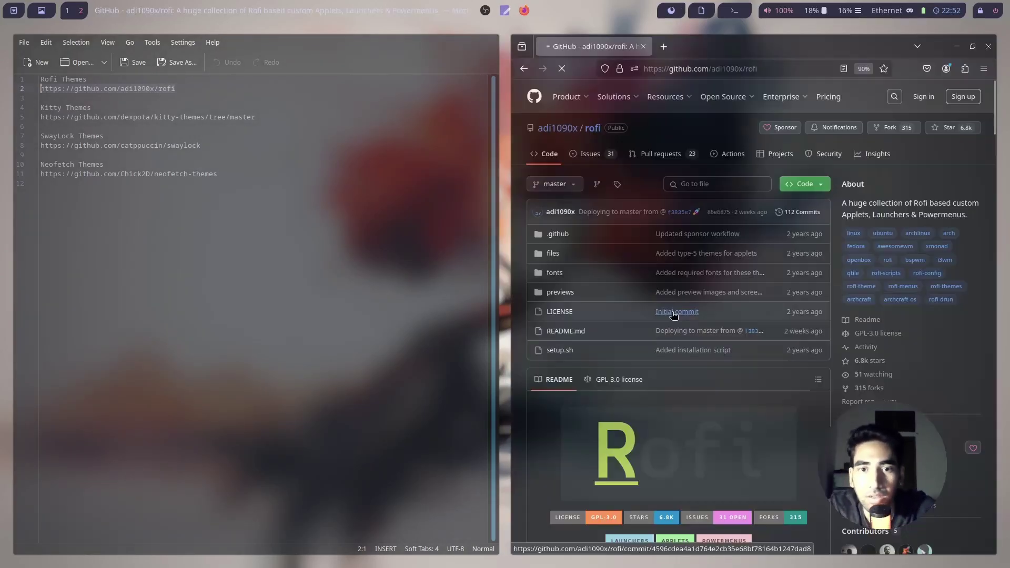
{"action": "left_click", "coordinate": [818, 186]}
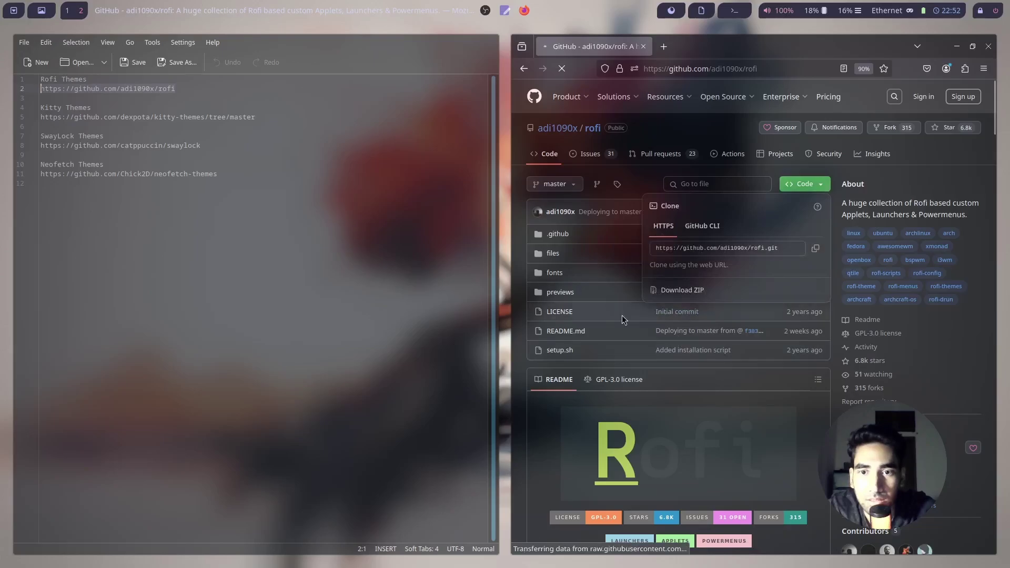
{"action": "left_click", "coordinate": [703, 289]}
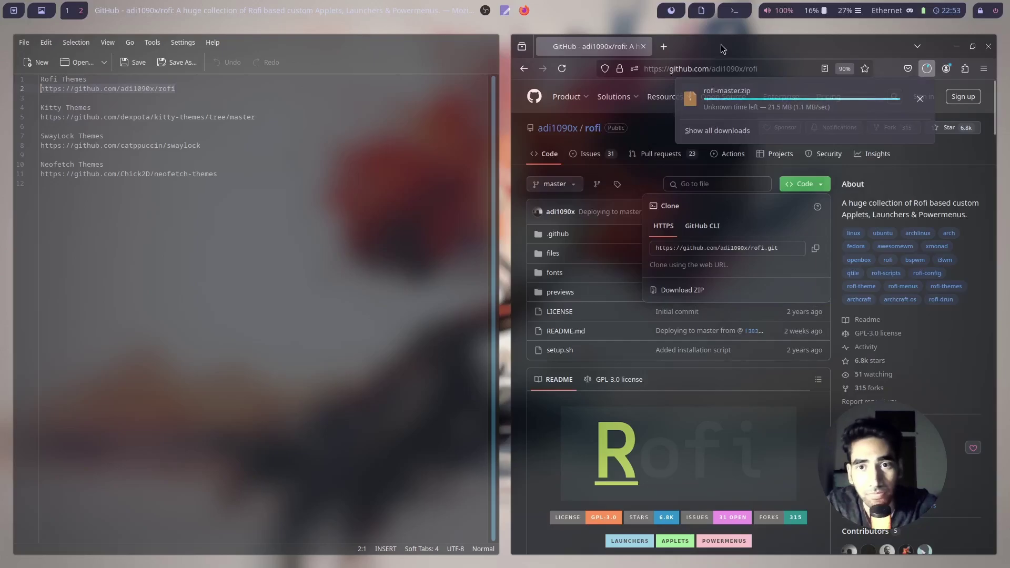
Step: Open a terminal below the Links file, run rofi without options and dismiss its window
{"action": "key", "text": "super+Return"}
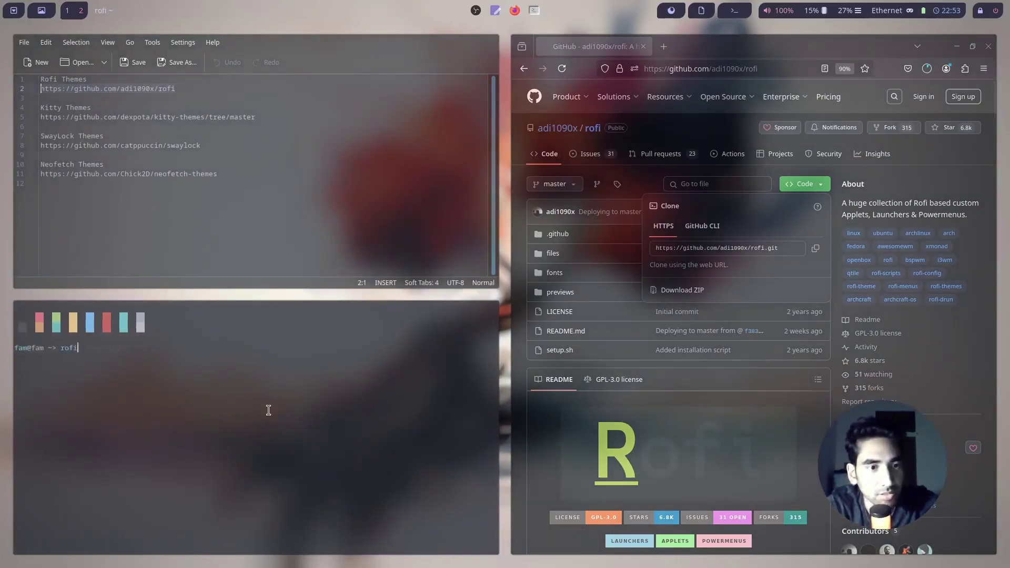
{"action": "key", "text": "Return"}
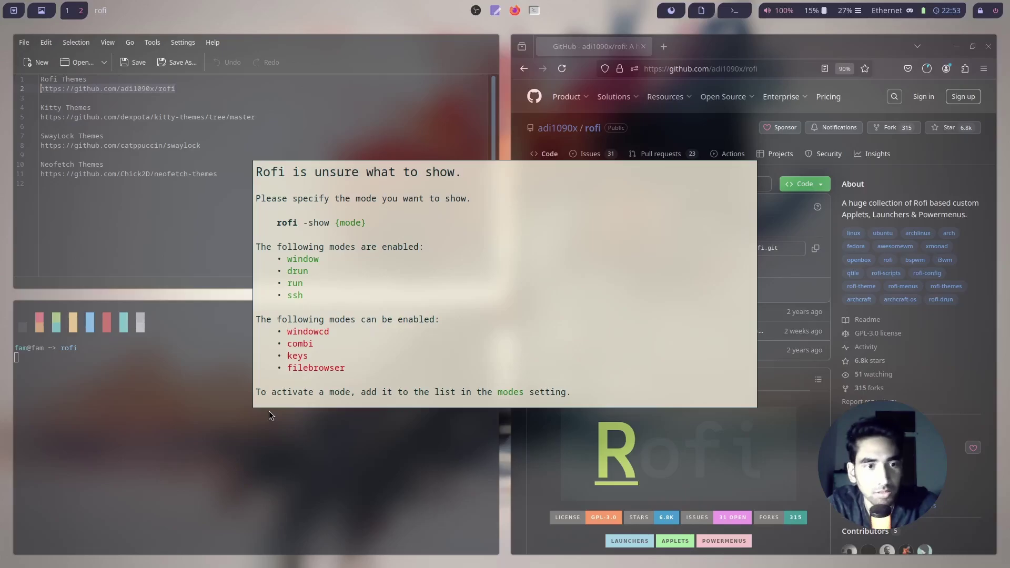
{"action": "key", "text": "Escape"}
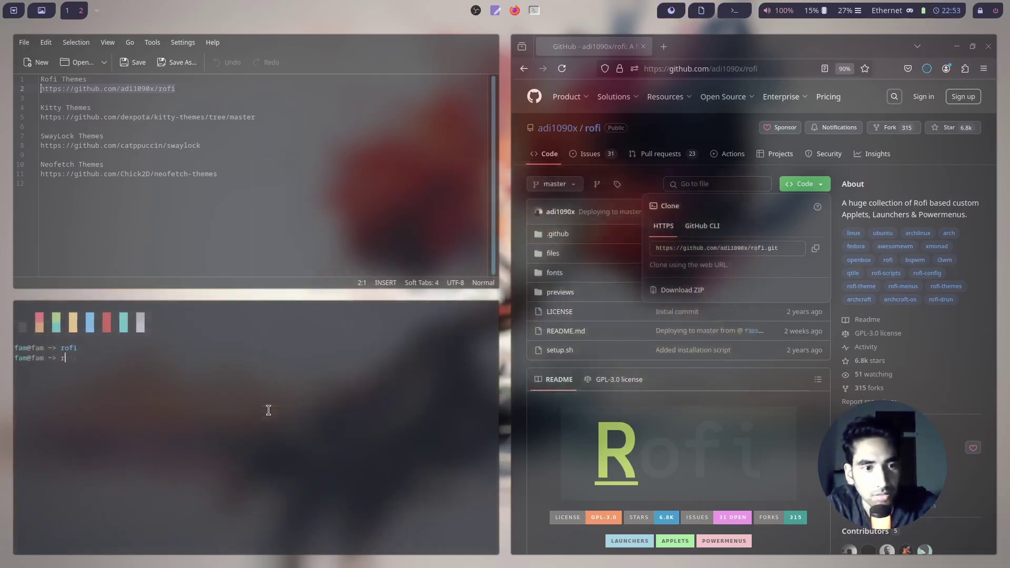
Step: Run rofi -show drun, look through the default-styled application list and close it
{"action": "type", "text": "rofi -show drun"}
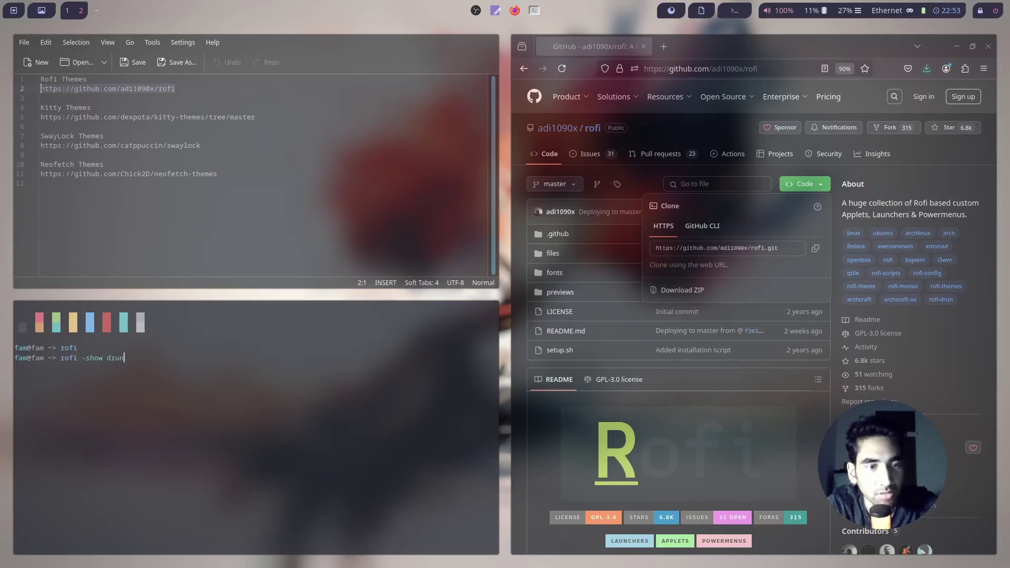
{"action": "key", "text": "Return"}
{"action": "scroll", "coordinate": [438, 238], "scroll_direction": "down", "scroll_amount": 10}
{"action": "scroll", "coordinate": [385, 237], "scroll_direction": "down", "scroll_amount": 5}
{"action": "scroll", "coordinate": [443, 290], "scroll_direction": "up", "scroll_amount": 20}
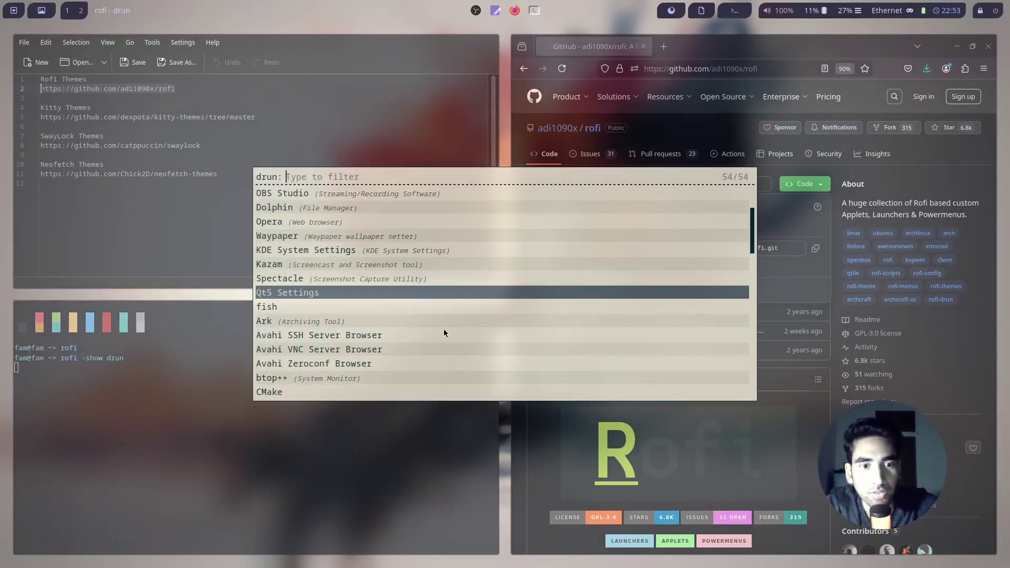
{"action": "scroll", "coordinate": [442, 264], "scroll_direction": "up", "scroll_amount": 4}
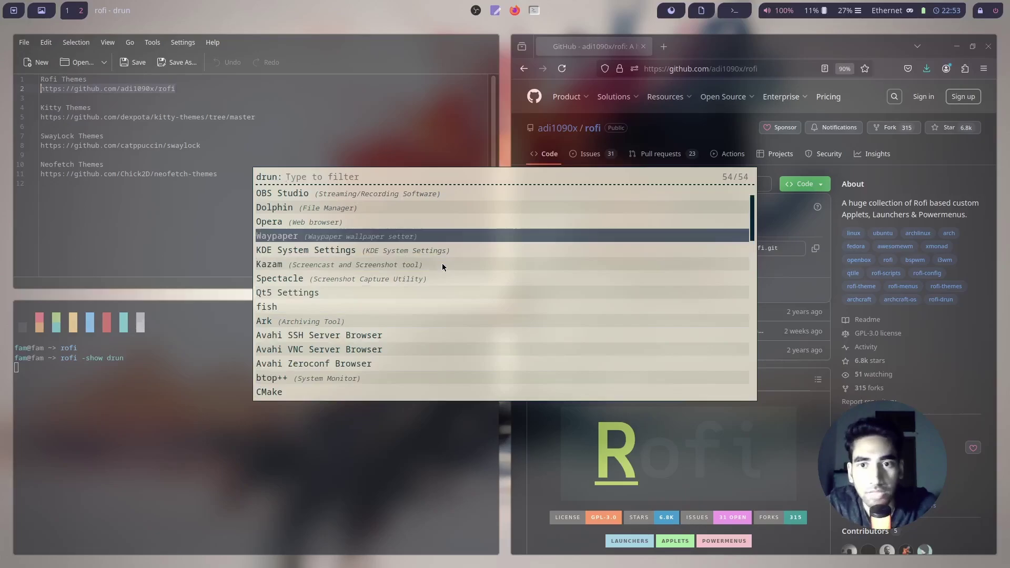
{"action": "key", "text": "Escape"}
Step: Examine the installation notes, launcher types with their style previews, and applets in the rofi repository's README
{"action": "scroll", "coordinate": [805, 294], "scroll_direction": "down", "scroll_amount": 2}
{"action": "scroll", "coordinate": [778, 316], "scroll_direction": "up", "scroll_amount": 2}
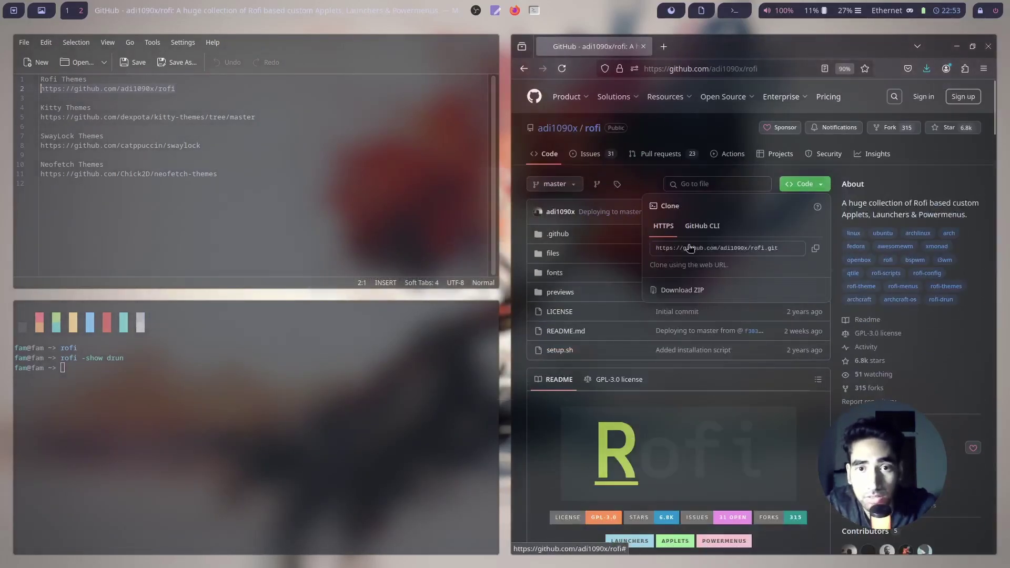
{"action": "scroll", "coordinate": [689, 247], "scroll_direction": "down", "scroll_amount": 8}
{"action": "scroll", "coordinate": [800, 203], "scroll_direction": "up", "scroll_amount": 6}
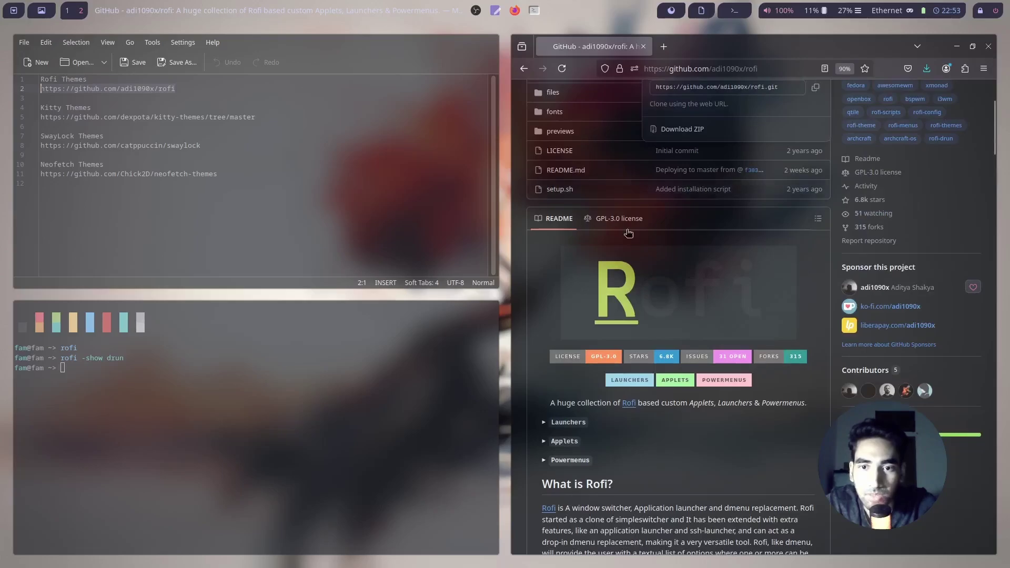
{"action": "scroll", "coordinate": [639, 282], "scroll_direction": "down", "scroll_amount": 15}
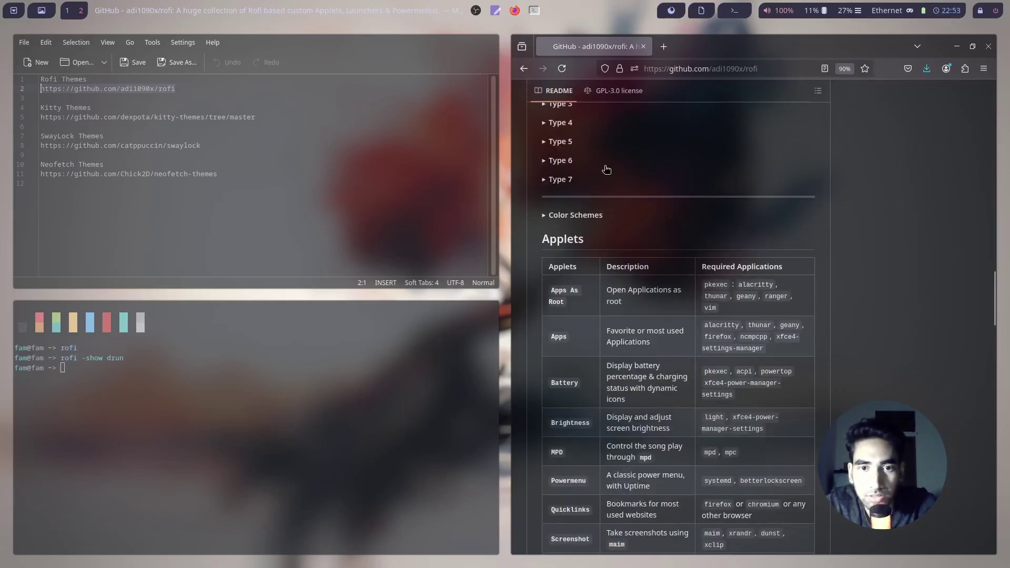
{"action": "scroll", "coordinate": [606, 169], "scroll_direction": "up", "scroll_amount": 12}
{"action": "scroll", "coordinate": [550, 304], "scroll_direction": "down", "scroll_amount": 6}
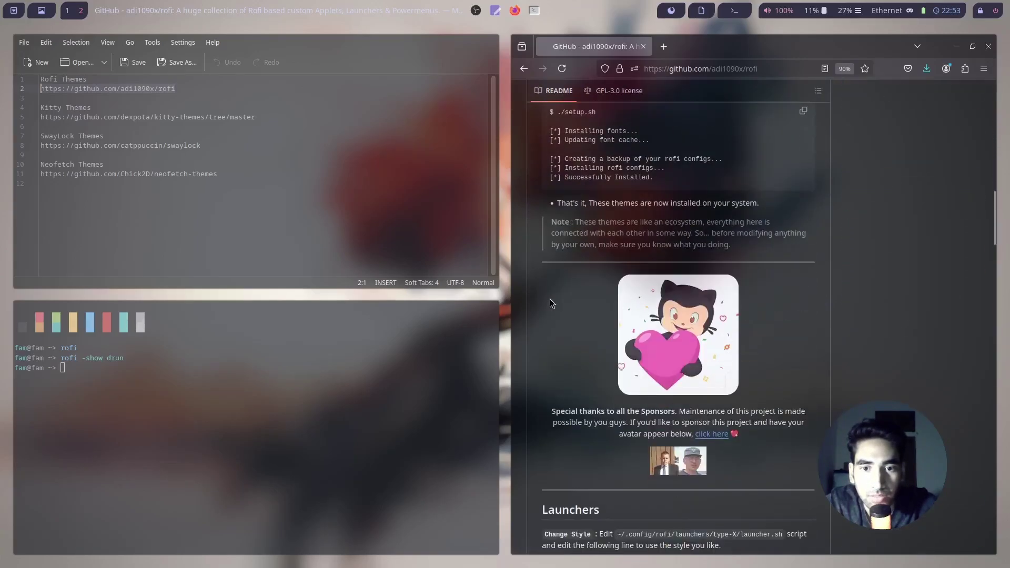
{"action": "scroll", "coordinate": [550, 298], "scroll_direction": "down", "scroll_amount": 5}
{"action": "scroll", "coordinate": [547, 405], "scroll_direction": "down", "scroll_amount": 5}
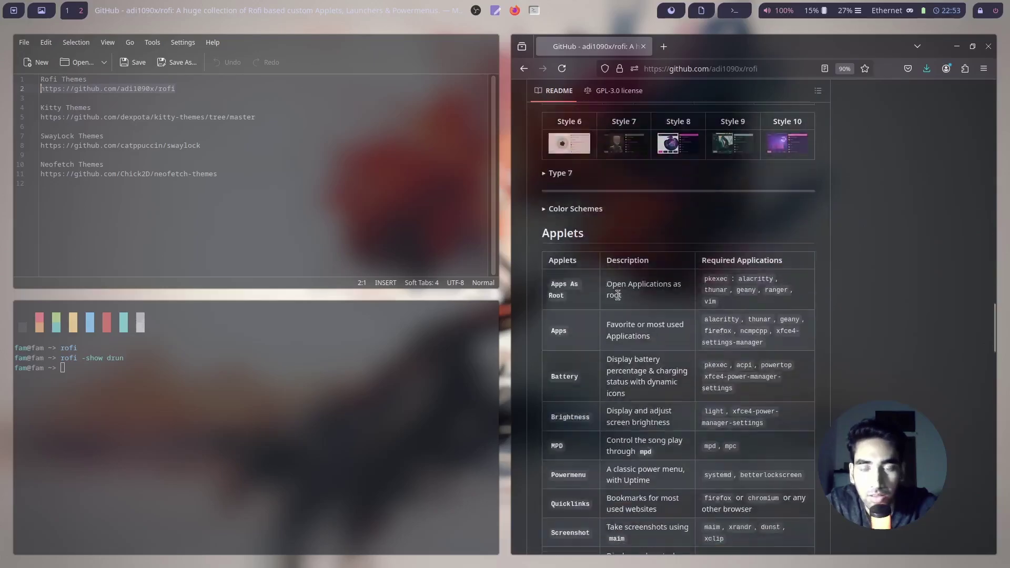
{"action": "left_click", "coordinate": [543, 173]}
{"action": "key", "text": "Home"}
Step: Show the downloaded rofi-master.zip in its Downloads folder and open the archive with Ark
{"action": "left_click", "coordinate": [926, 68]}
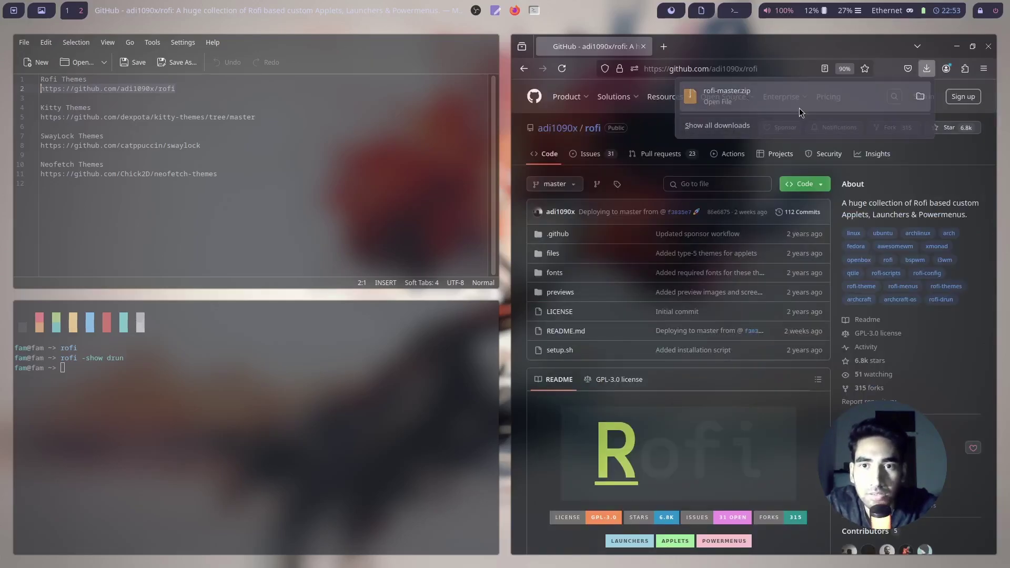
{"action": "left_click", "coordinate": [919, 97]}
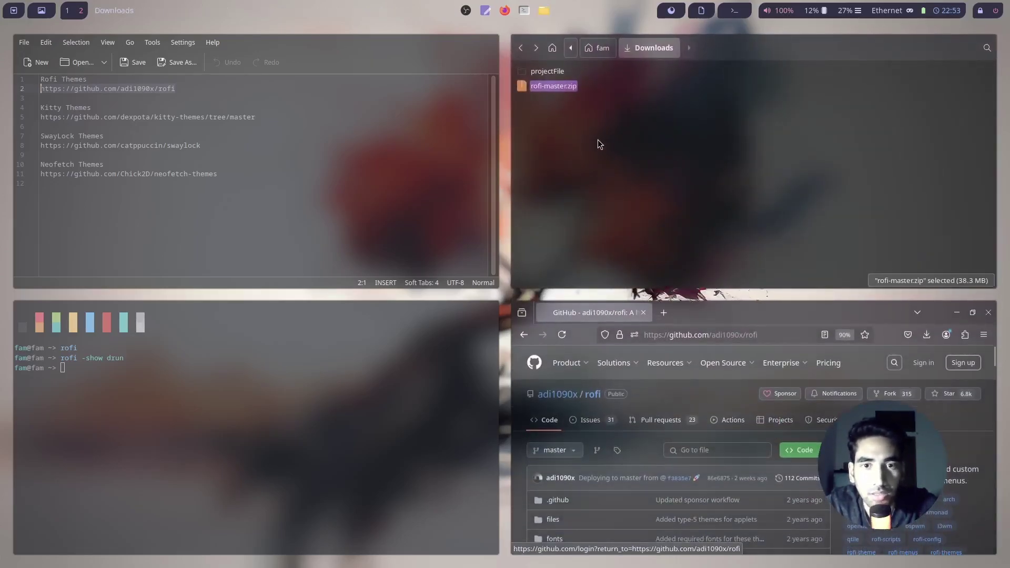
{"action": "right_click", "coordinate": [563, 85]}
{"action": "left_click", "coordinate": [620, 93]}
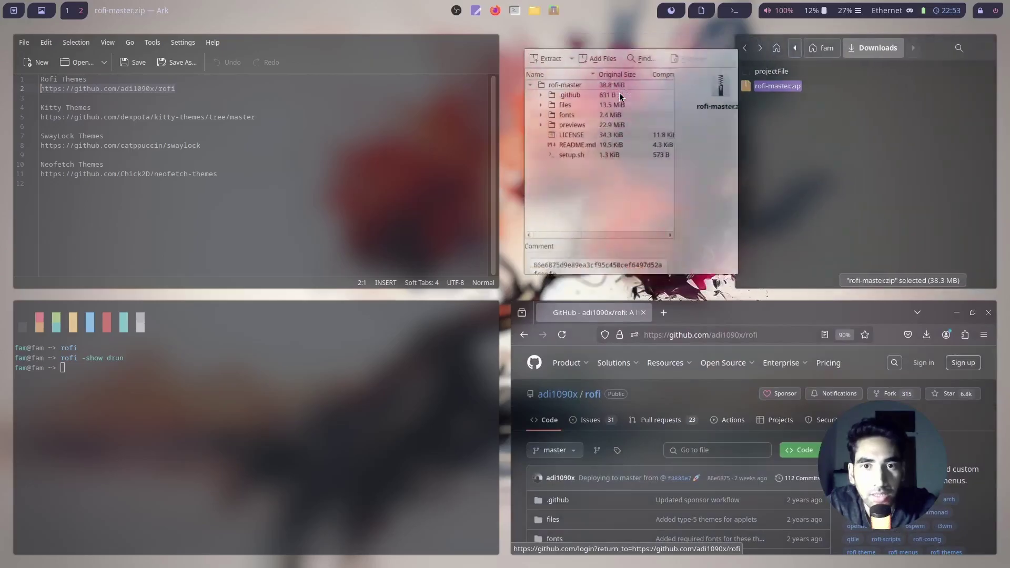
Step: Extract the whole rofi-master archive into the Downloads folder with the paths preserved
{"action": "left_click", "coordinate": [540, 46]}
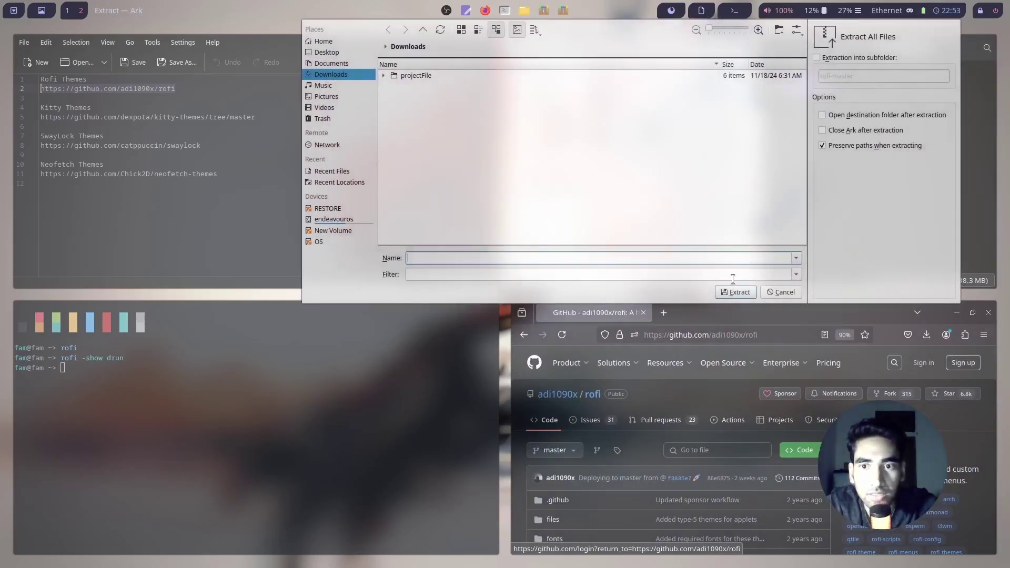
{"action": "left_click", "coordinate": [733, 289]}
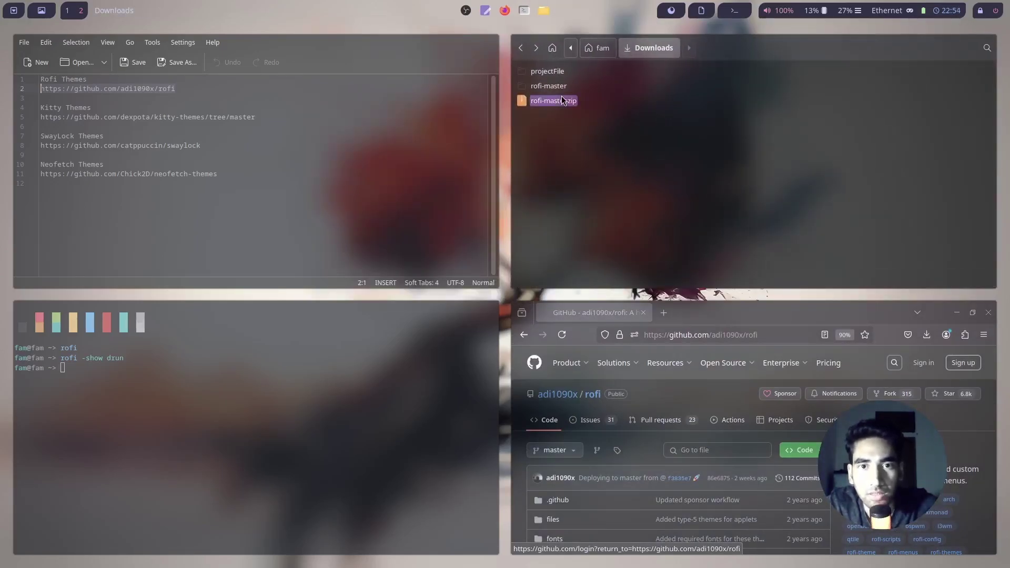
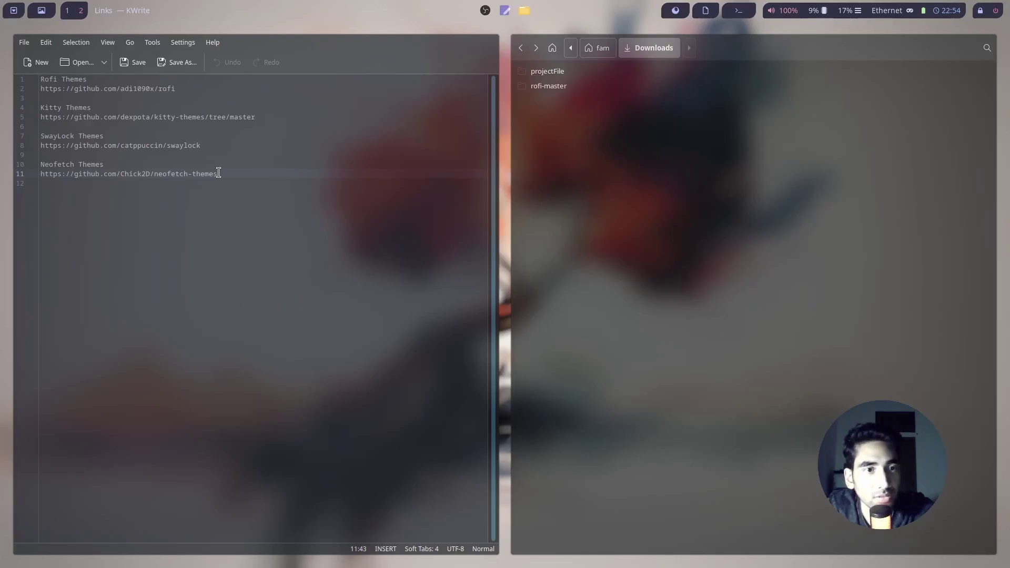
Step: Look over the Neofetch and SwayLock theme links in the Links file and close the file
{"action": "left_click_drag", "start_coordinate": [216, 174], "coordinate": [42, 172]}
{"action": "left_click", "coordinate": [138, 152]}
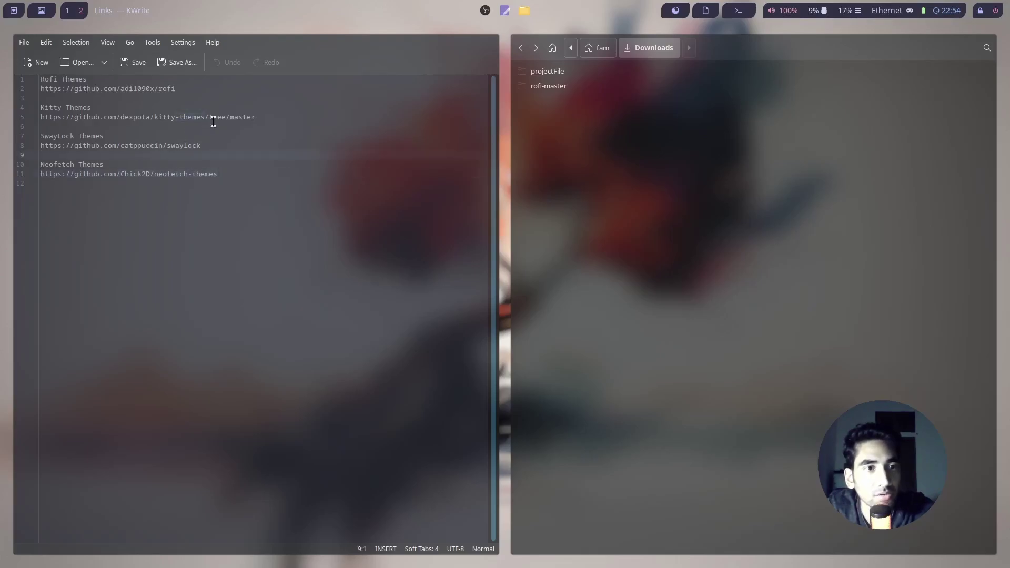
{"action": "left_click_drag", "start_coordinate": [217, 174], "coordinate": [41, 174]}
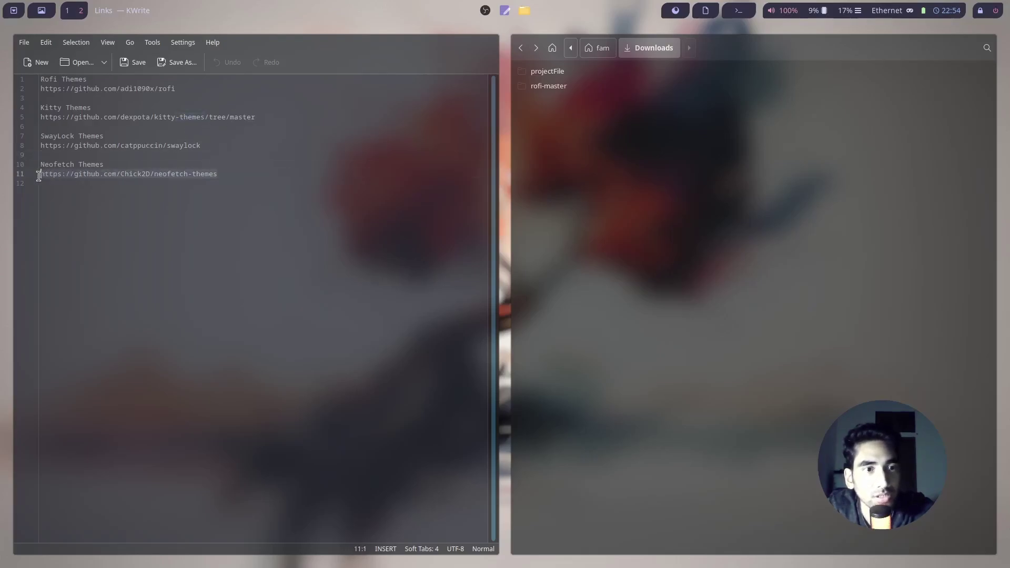
{"action": "left_click", "coordinate": [222, 153]}
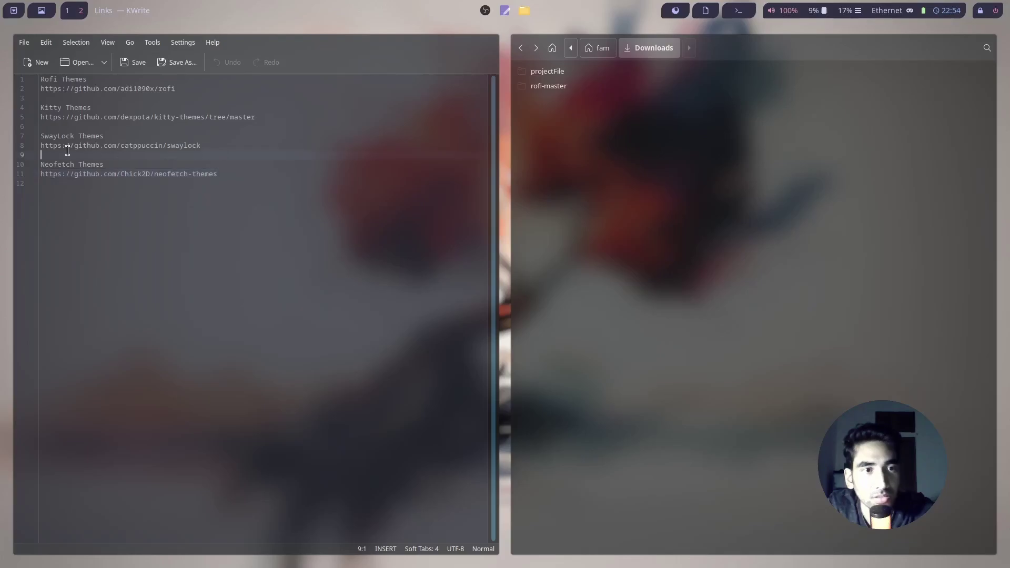
{"action": "triple_click", "coordinate": [46, 146]}
{"action": "left_click", "coordinate": [47, 154]}
{"action": "key", "text": "ctrl+q"}
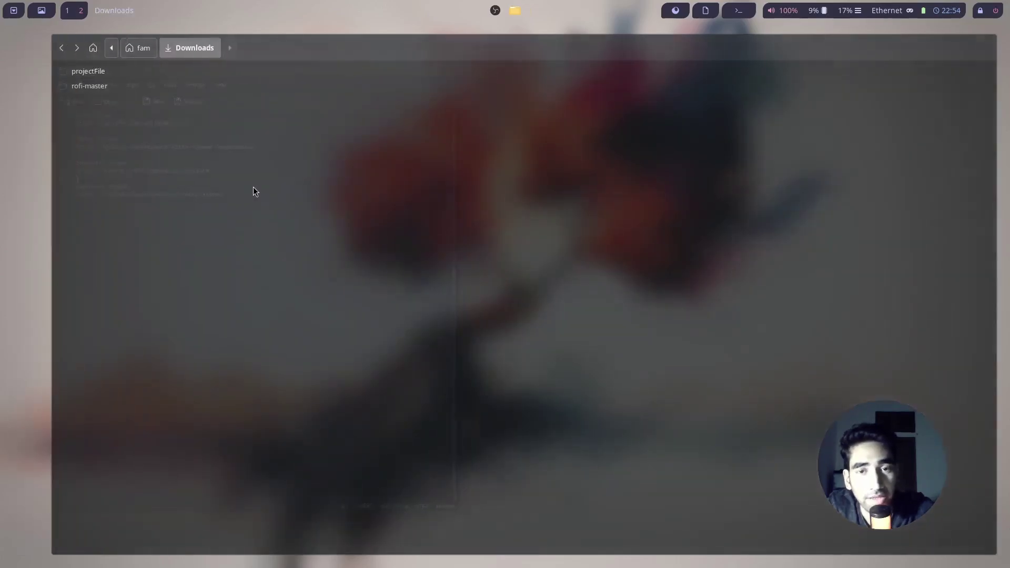
Step: Open the extracted rofi-master folder and check in setup.sh's properties whether it may be executed as a program
{"action": "double_click", "coordinate": [59, 87]}
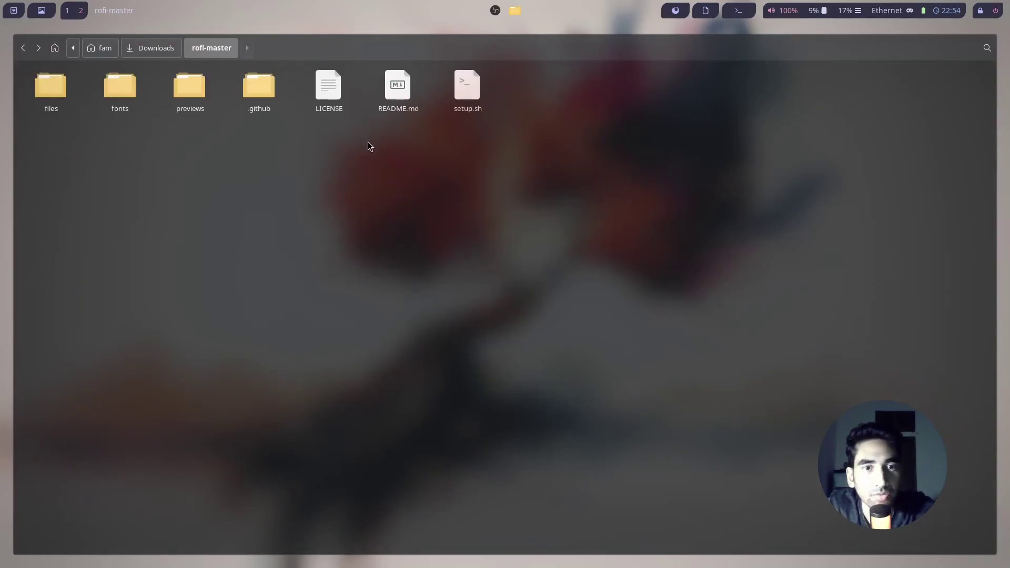
{"action": "right_click", "coordinate": [550, 147]}
{"action": "right_click", "coordinate": [468, 89]}
{"action": "left_click", "coordinate": [494, 226]}
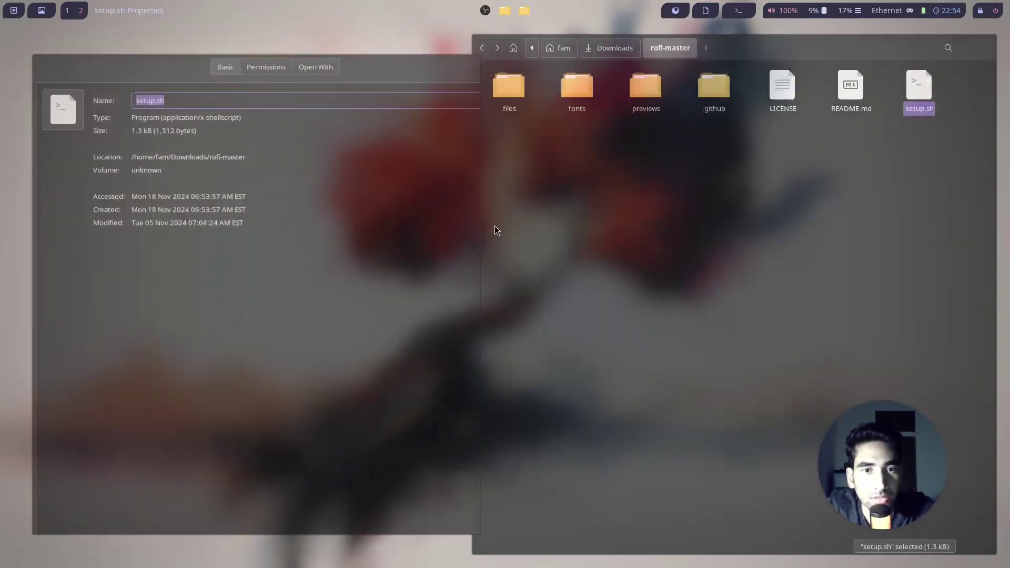
{"action": "left_click", "coordinate": [247, 47]}
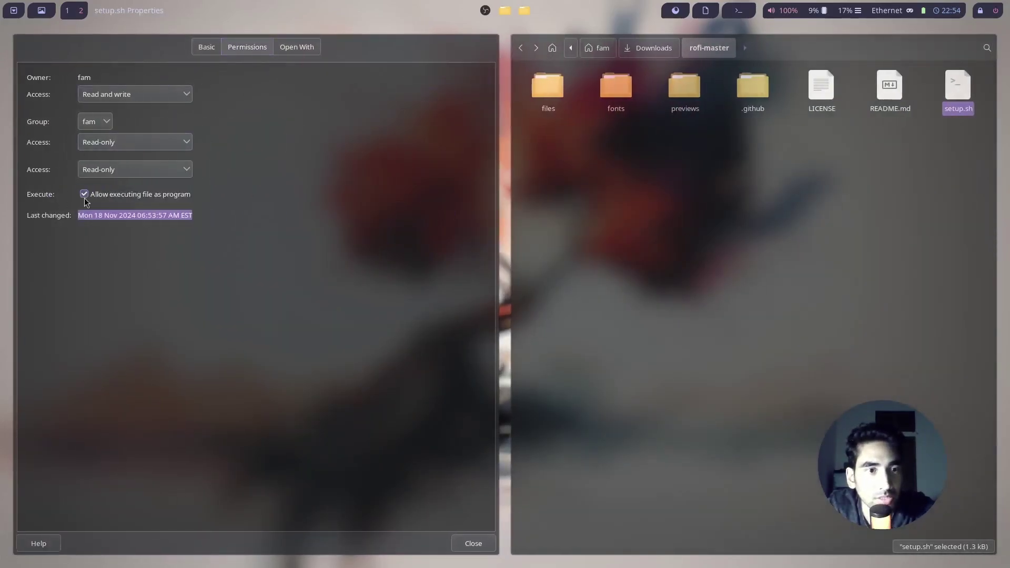
{"action": "left_click", "coordinate": [474, 544]}
{"action": "right_click", "coordinate": [550, 140]}
{"action": "left_click", "coordinate": [503, 182]}
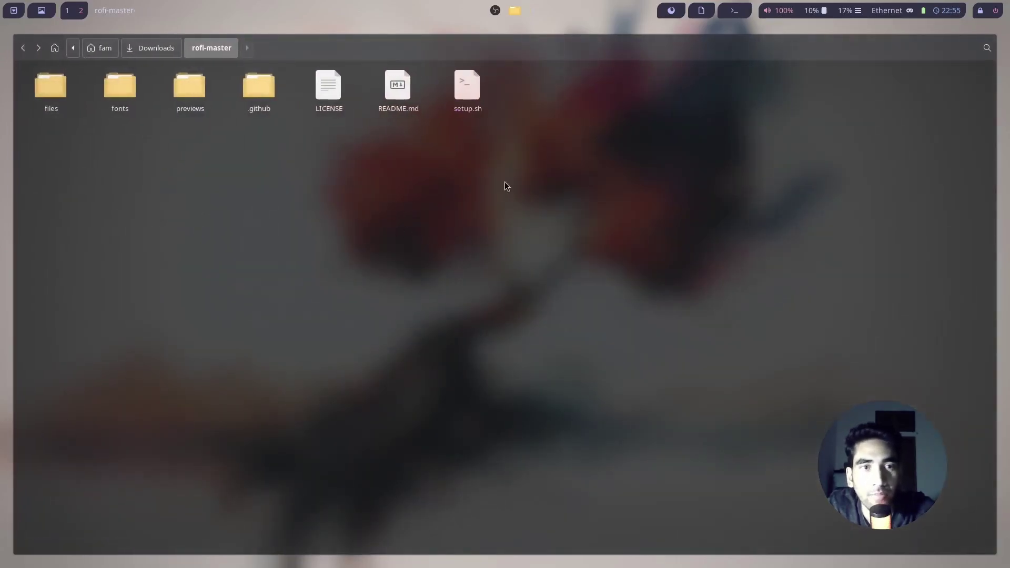
Step: Open a terminal, go to Downloads, list its contents and change into the rofi-master directory
{"action": "key", "text": "super+Return"}
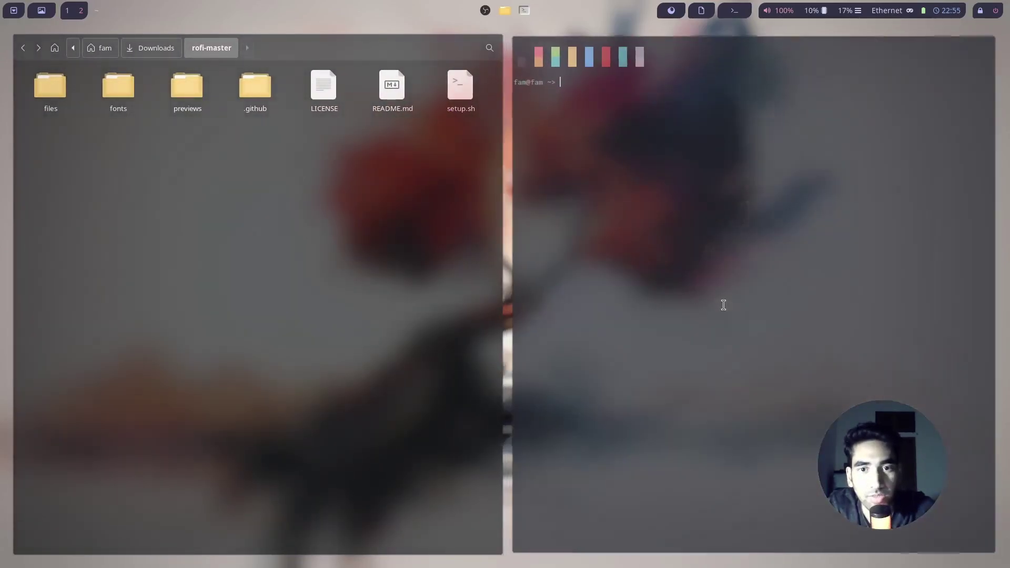
{"action": "type", "text": "cd Dow"}
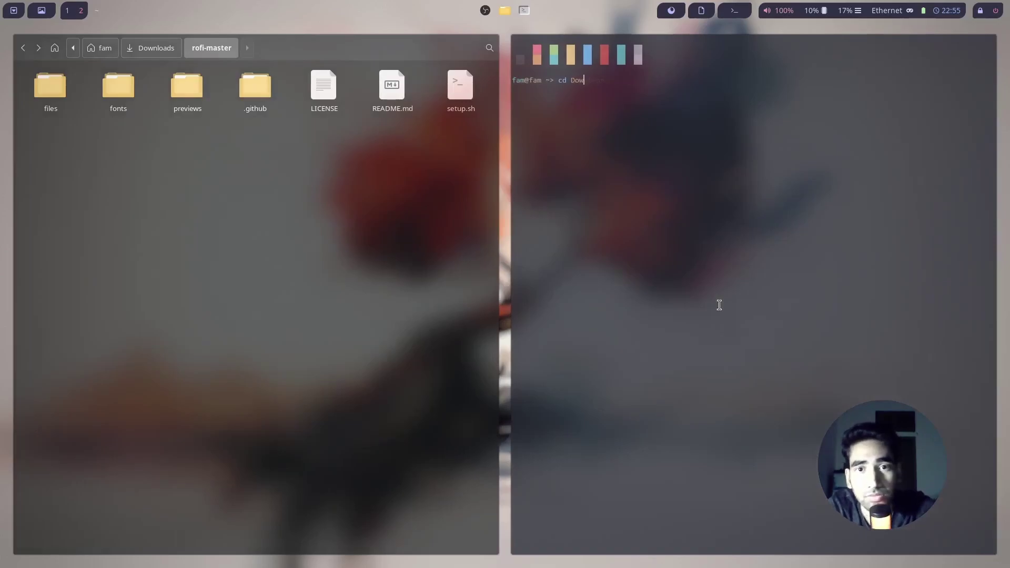
{"action": "key", "text": "Tab"}
{"action": "key", "text": "Return"}
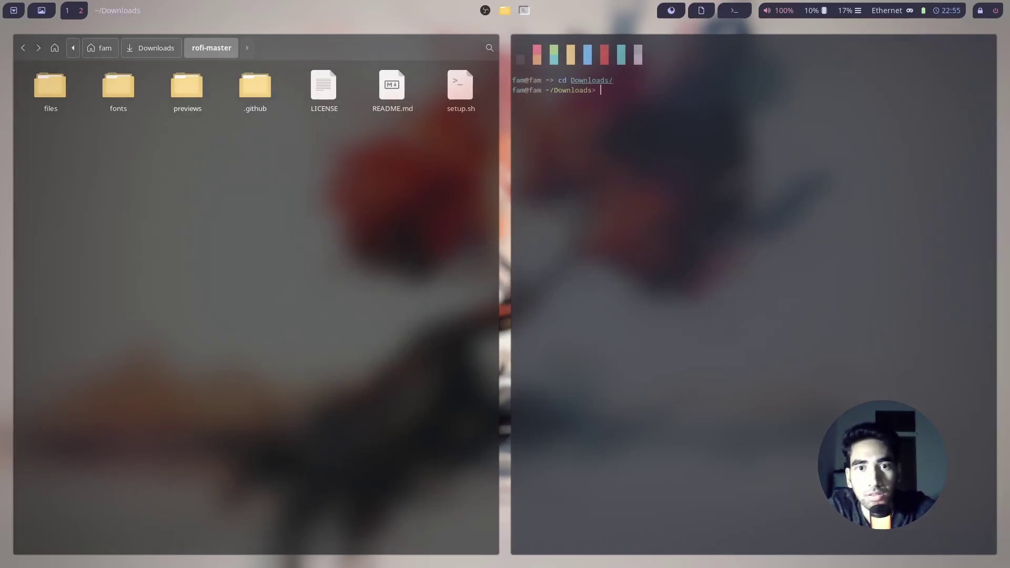
{"action": "type", "text": "ls"}
{"action": "key", "text": "Return"}
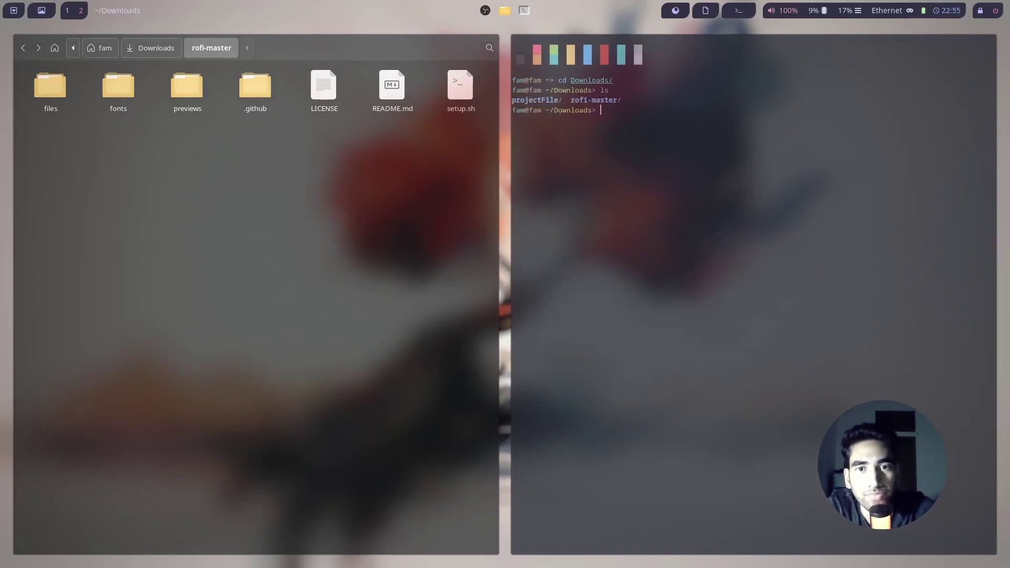
{"action": "type", "text": "cd ro"}
{"action": "key", "text": "Tab"}
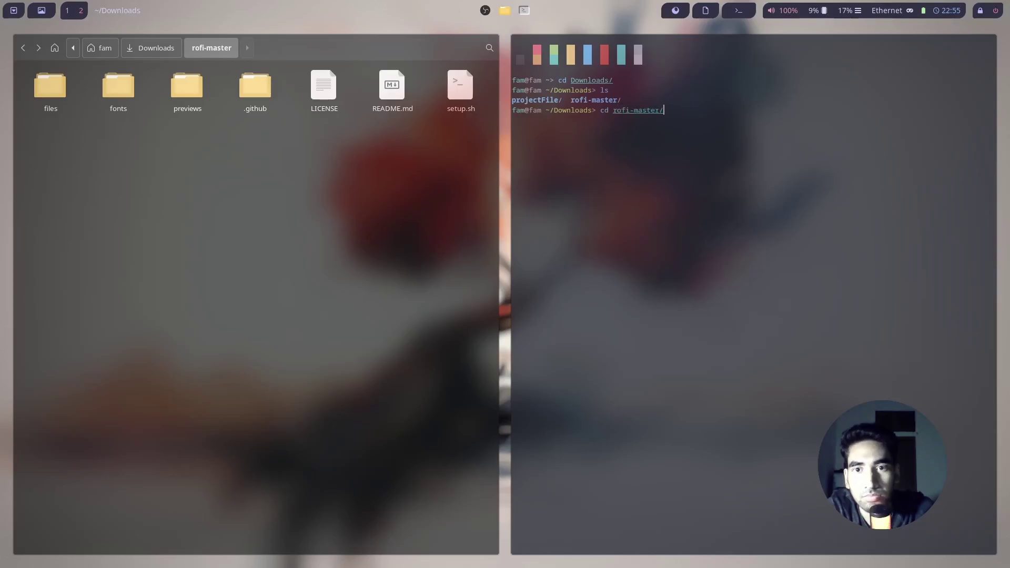
{"action": "key", "text": "Return"}
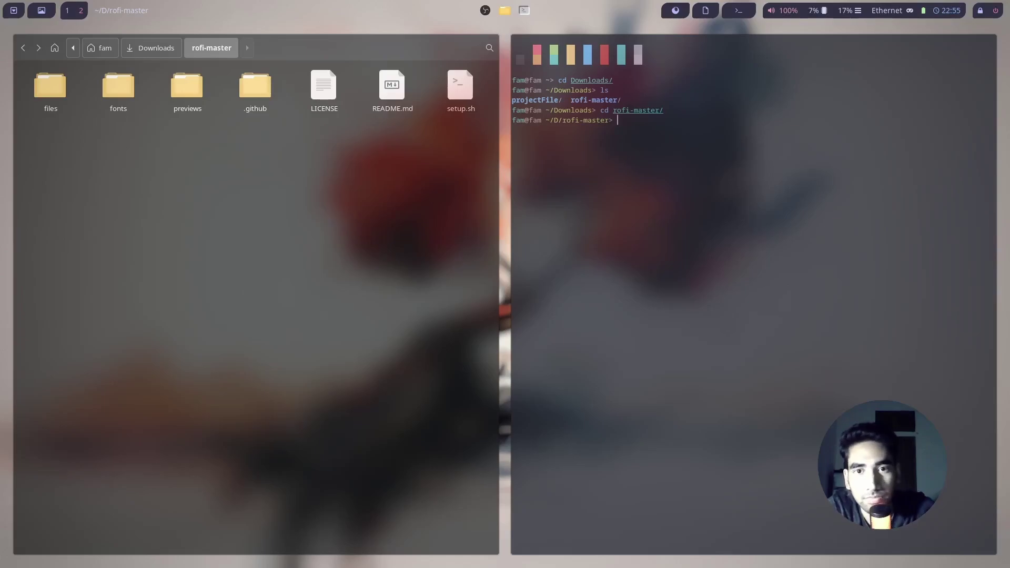
Step: Run ./setup.sh to install the rofi fonts and configs, and clear the terminal output
{"action": "type", "text": "./setup"}
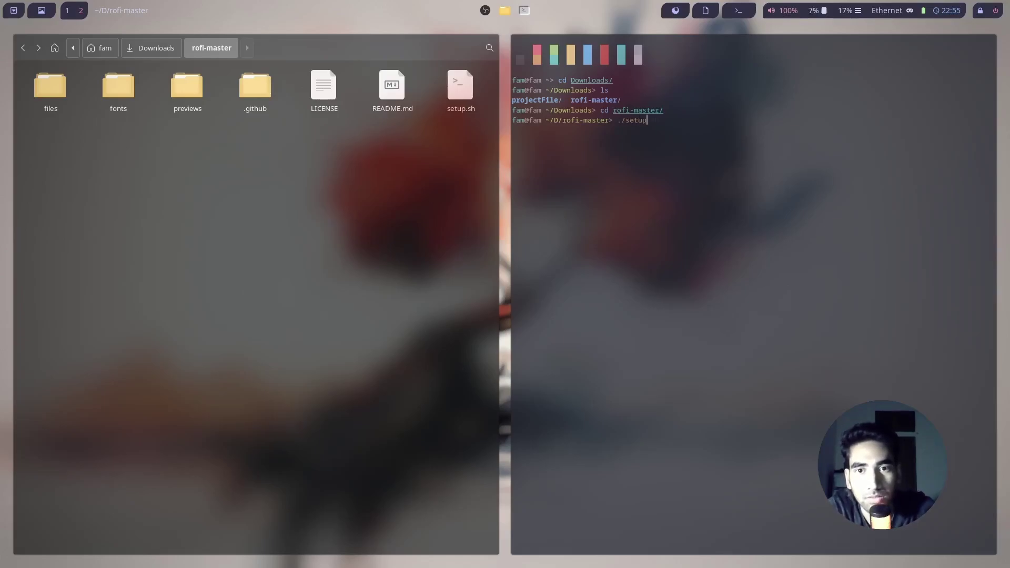
{"action": "key", "text": "Tab"}
{"action": "key", "text": "Return"}
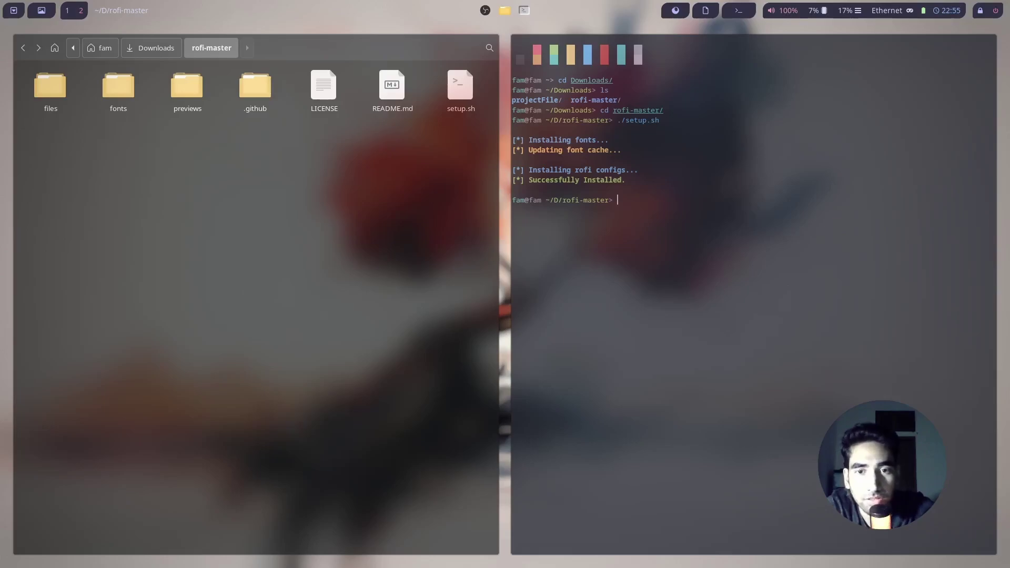
{"action": "type", "text": "clear"}
{"action": "key", "text": "Return"}
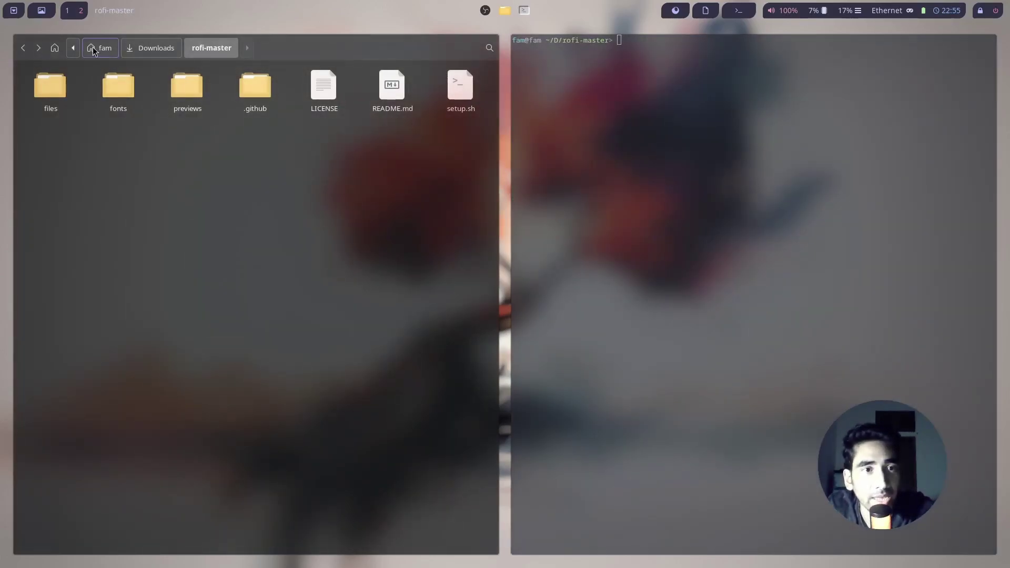
Step: Show the rofi folder inside the home directory's .config folder in the file manager
{"action": "left_click", "coordinate": [92, 46]}
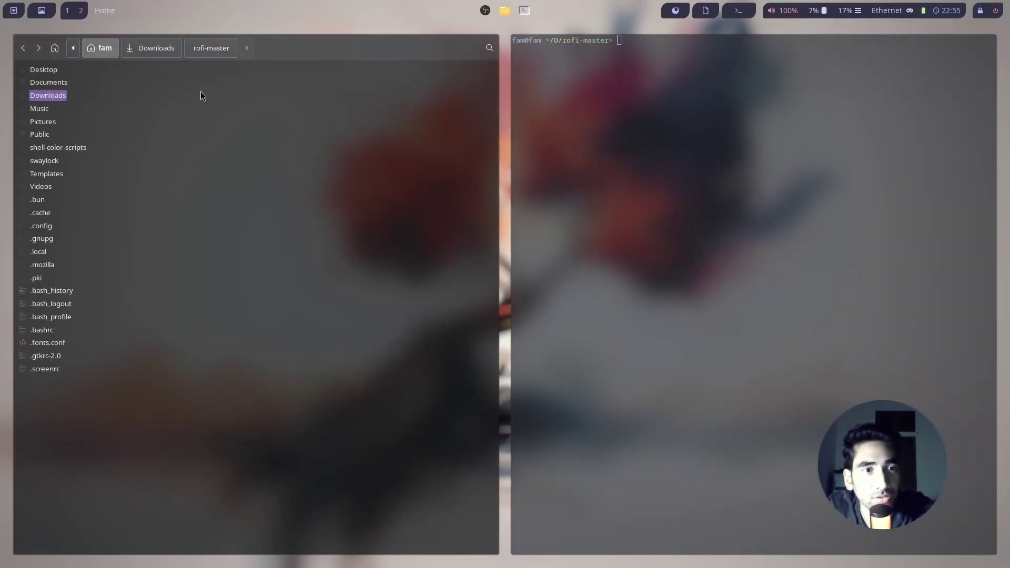
{"action": "double_click", "coordinate": [44, 223]}
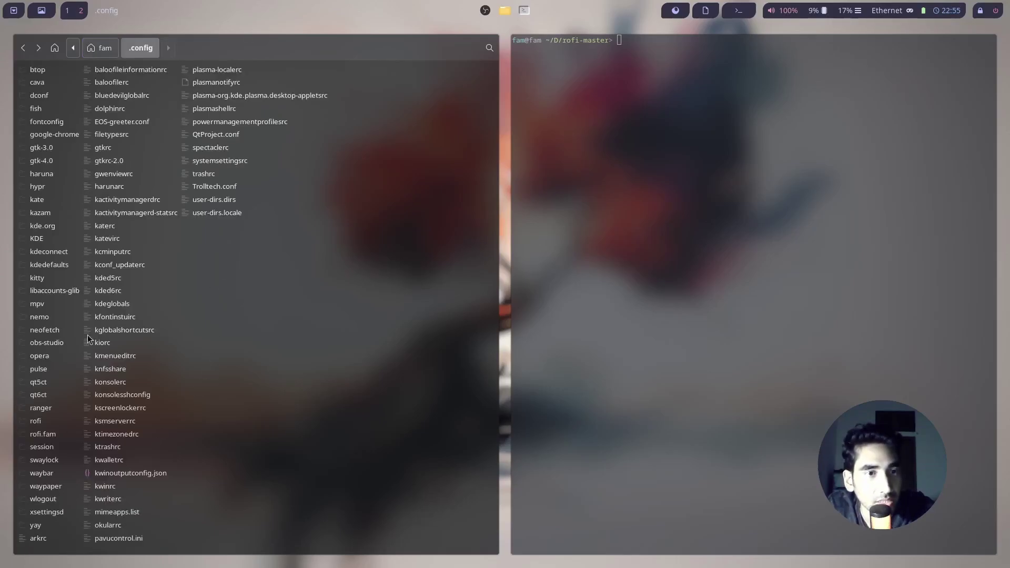
{"action": "double_click", "coordinate": [38, 423]}
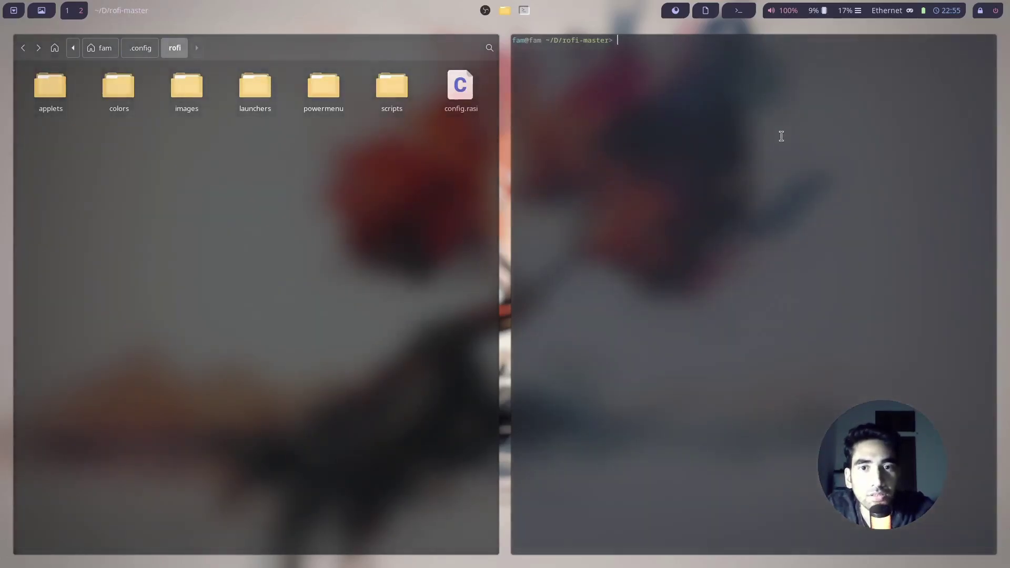
Step: Replace the terminal with a second file manager window showing Downloads/projectFile
{"action": "key", "text": "super+q"}
{"action": "key", "text": "super+e"}
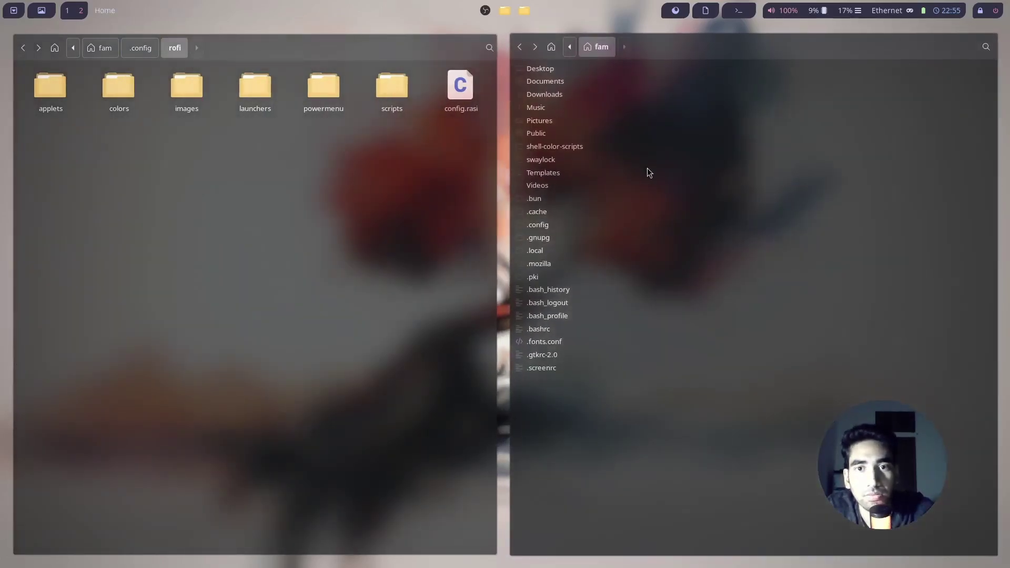
{"action": "double_click", "coordinate": [547, 97]}
{"action": "double_click", "coordinate": [551, 72]}
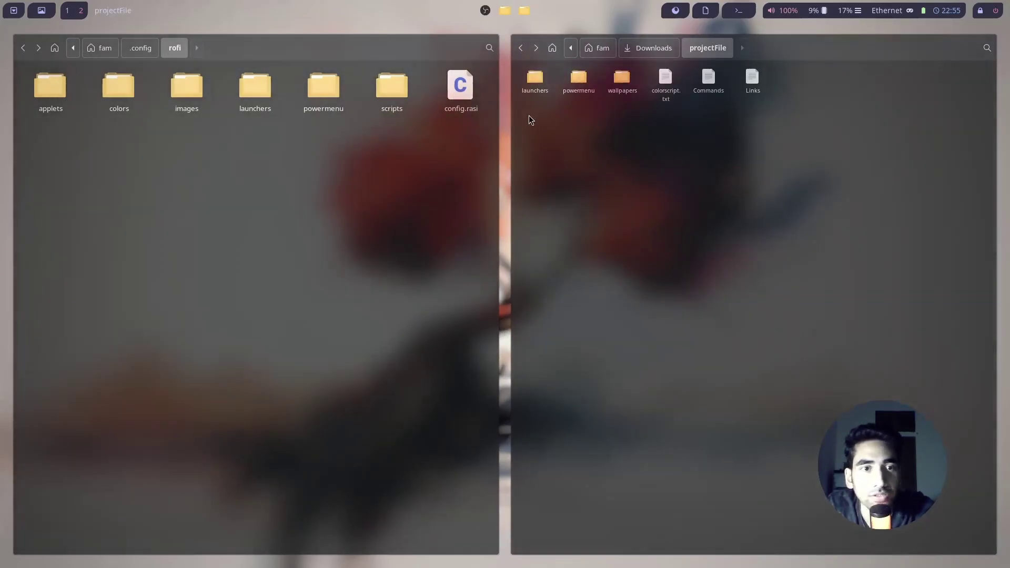
Step: Copy projectFile's launchers and powermenu folders into .config/rofi, merging folders and replacing launcher.sh, and close both file manager windows
{"action": "left_click_drag", "start_coordinate": [529, 115], "coordinate": [592, 76]}
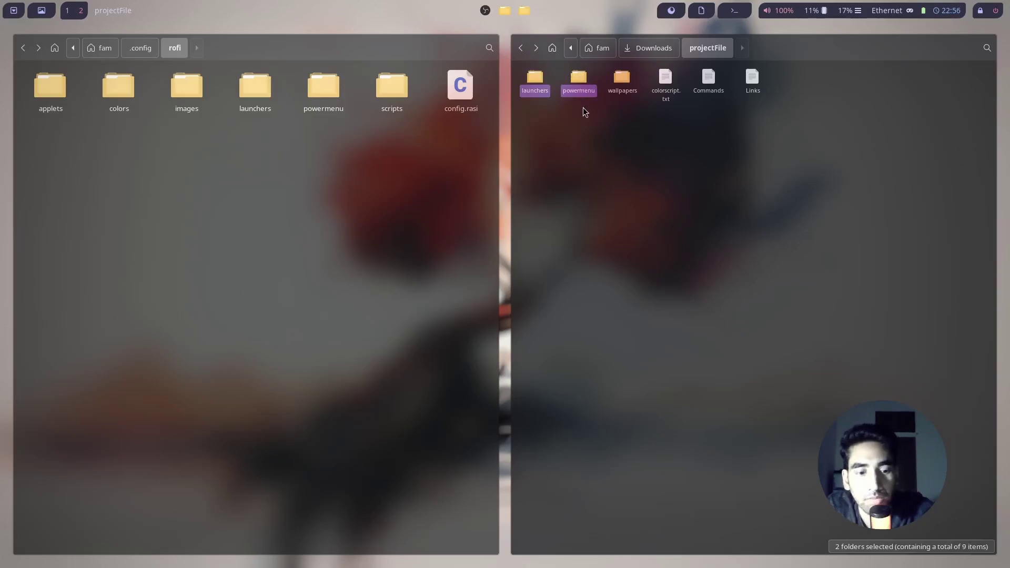
{"action": "left_click_drag", "start_coordinate": [583, 107], "coordinate": [288, 227]}
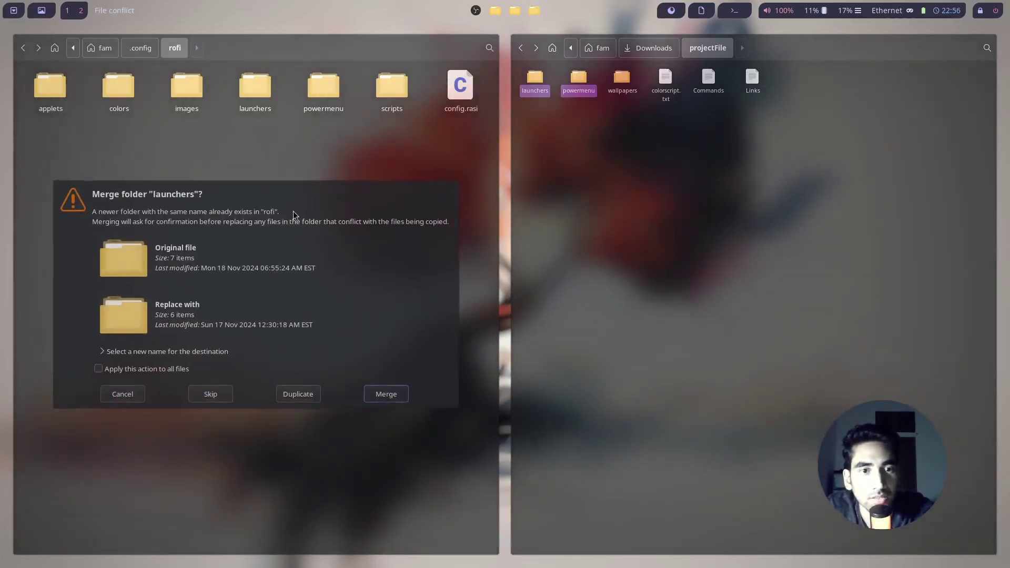
{"action": "left_click", "coordinate": [388, 395]}
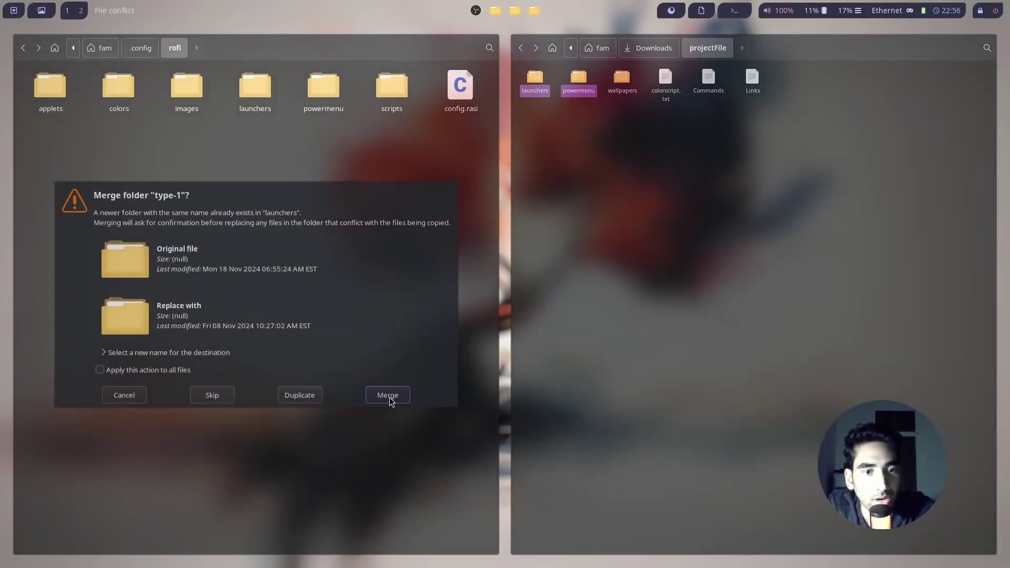
{"action": "left_click", "coordinate": [398, 394]}
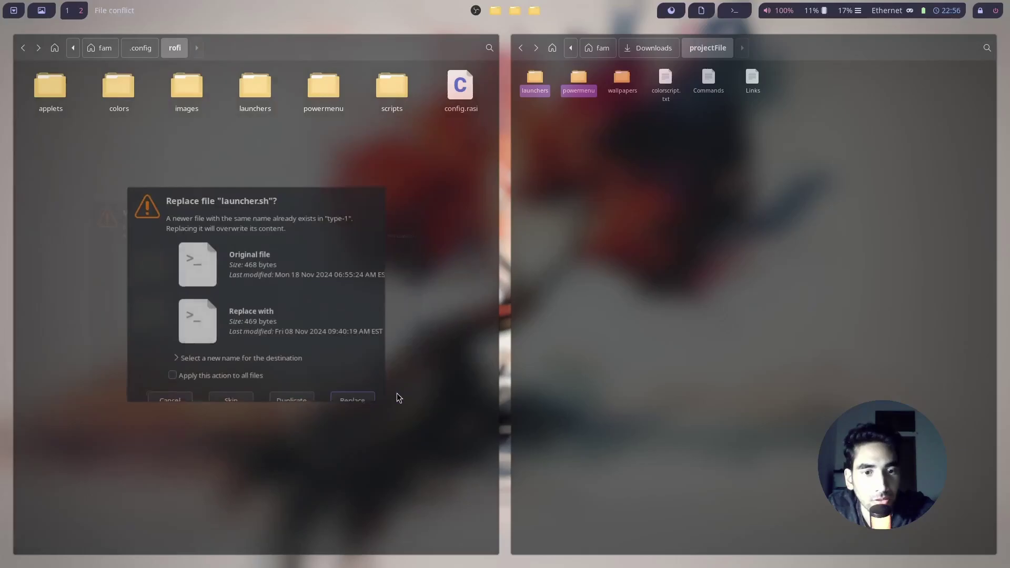
{"action": "left_click", "coordinate": [339, 394]}
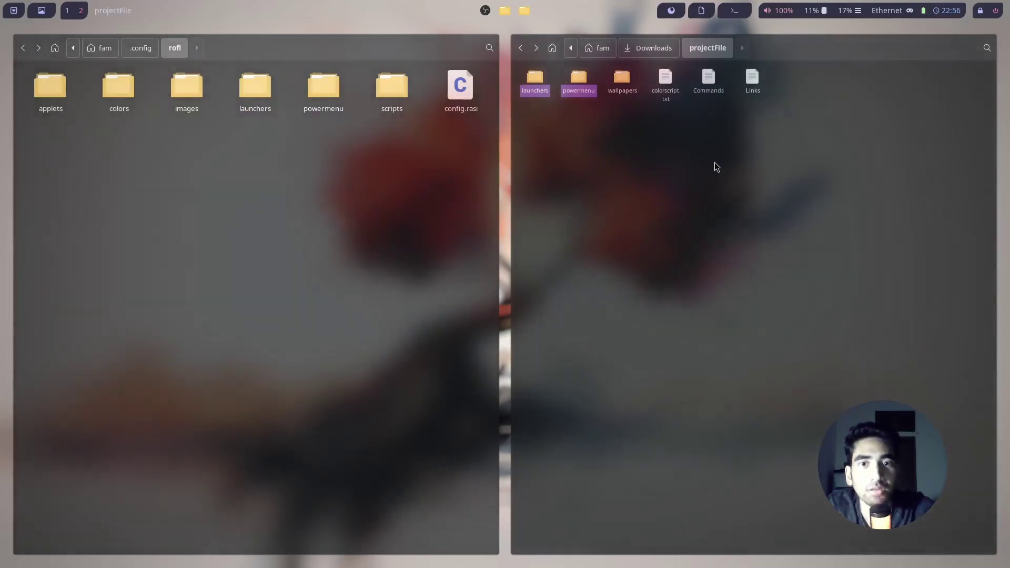
{"action": "key", "text": "super+q"}
{"action": "key", "text": "super+q"}
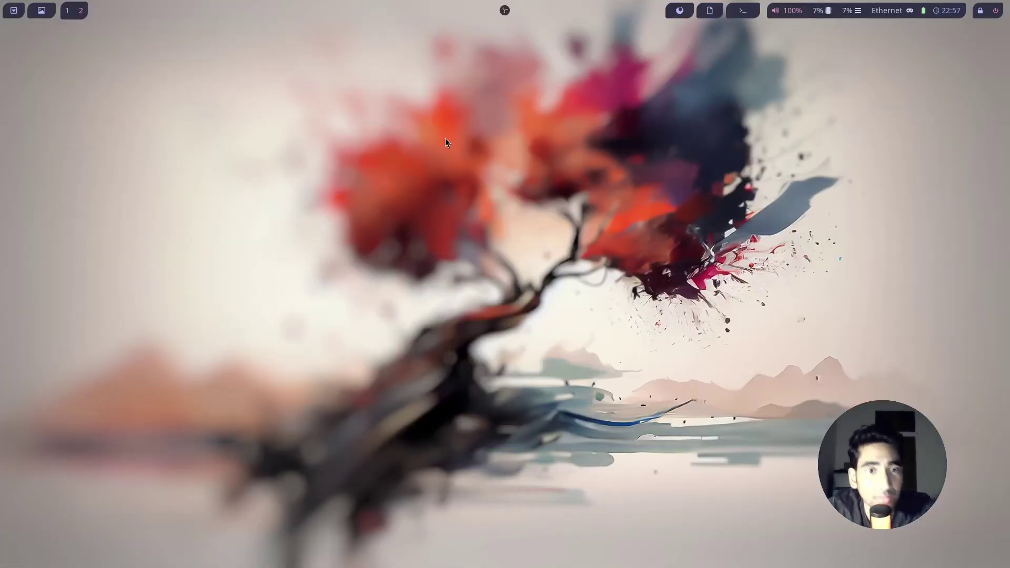
Step: Open the restyled rofi app launcher, look through its application list and close it
{"action": "left_click", "coordinate": [14, 10]}
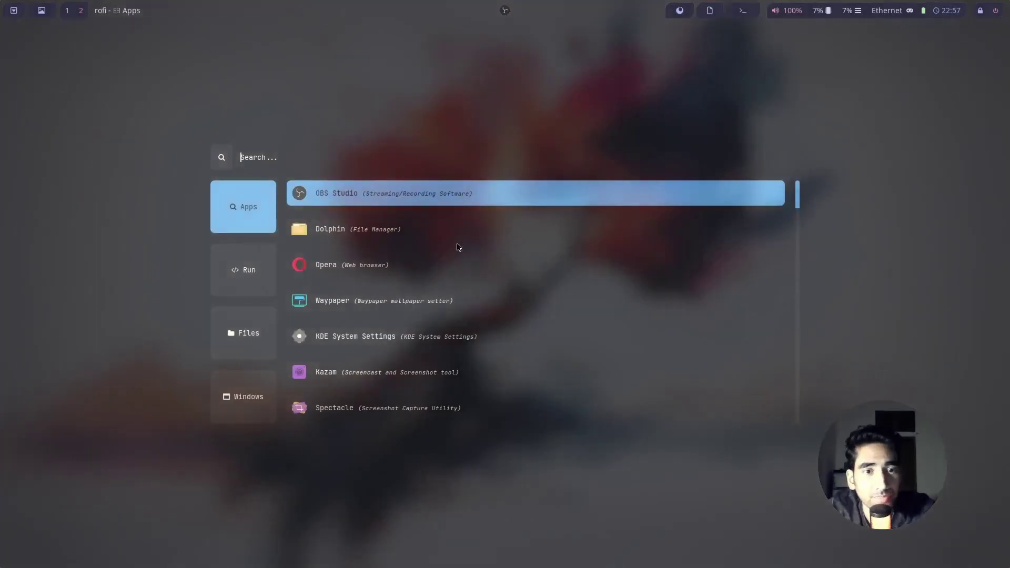
{"action": "scroll", "coordinate": [452, 244], "scroll_direction": "down", "scroll_amount": 4}
{"action": "scroll", "coordinate": [452, 244], "scroll_direction": "down", "scroll_amount": 10}
{"action": "key", "text": "Escape"}
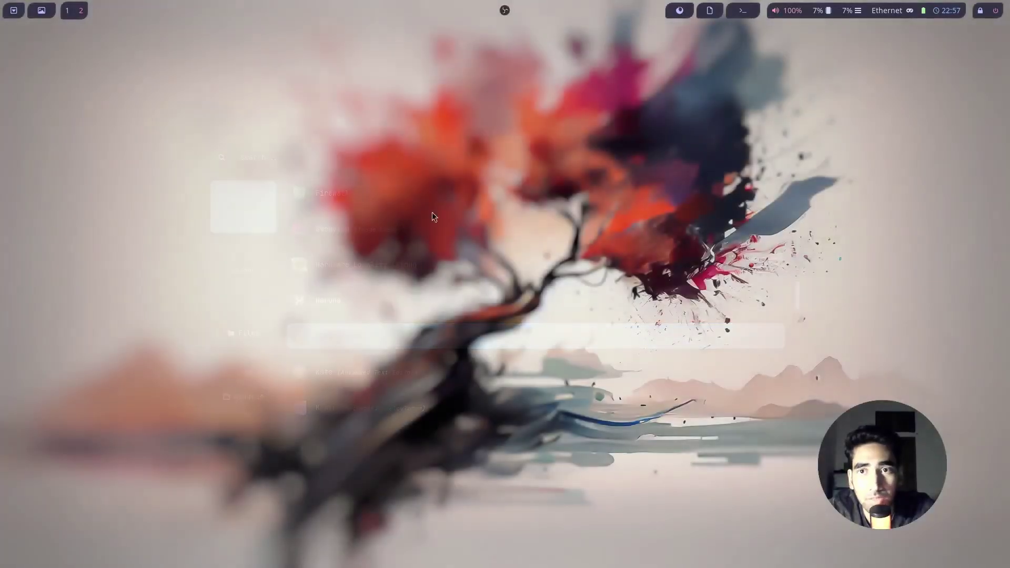
Step: Lock the screen to view the lock screen and unlock it again
{"action": "left_click", "coordinate": [980, 11]}
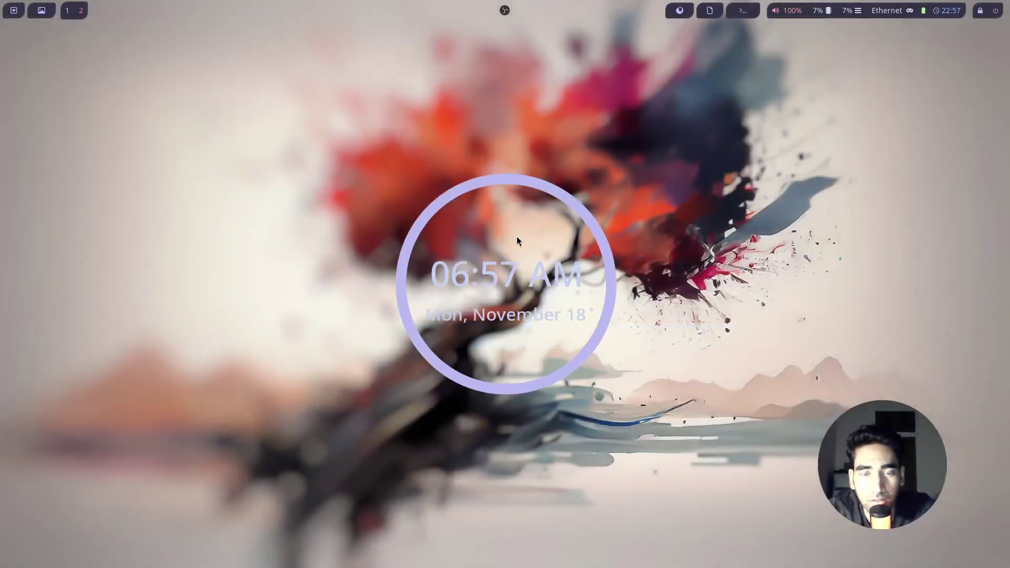
{"action": "key", "text": "Return"}
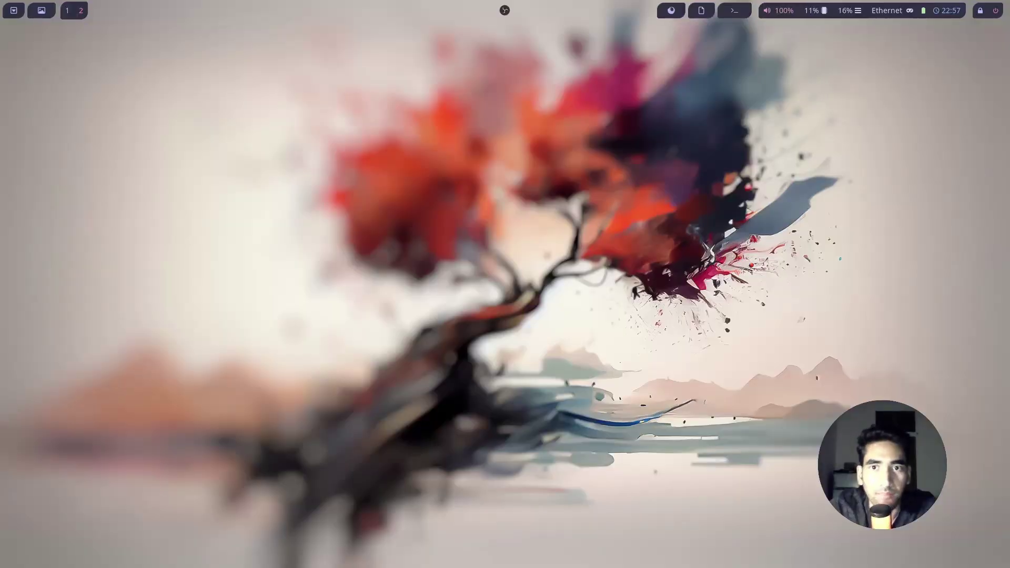
Step: Open the restyled rofi power menu, choose the restart option and decline it in the confirmation dialog
{"action": "left_click", "coordinate": [995, 11]}
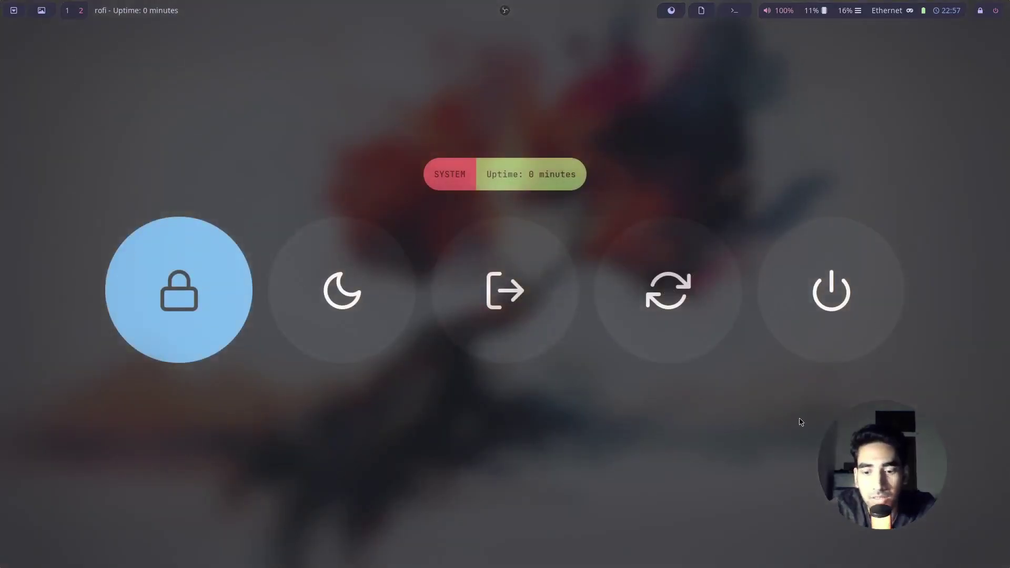
{"action": "key", "text": "Right"}
{"action": "key", "text": "Right"}
{"action": "key", "text": "Right"}
{"action": "key", "text": "Return"}
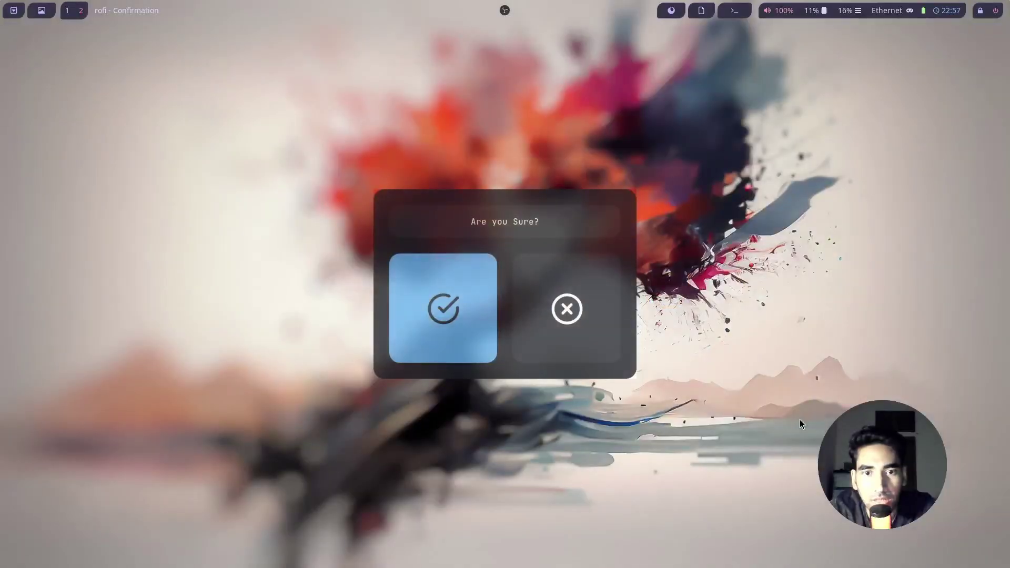
{"action": "key", "text": "Right"}
{"action": "key", "text": "Return"}
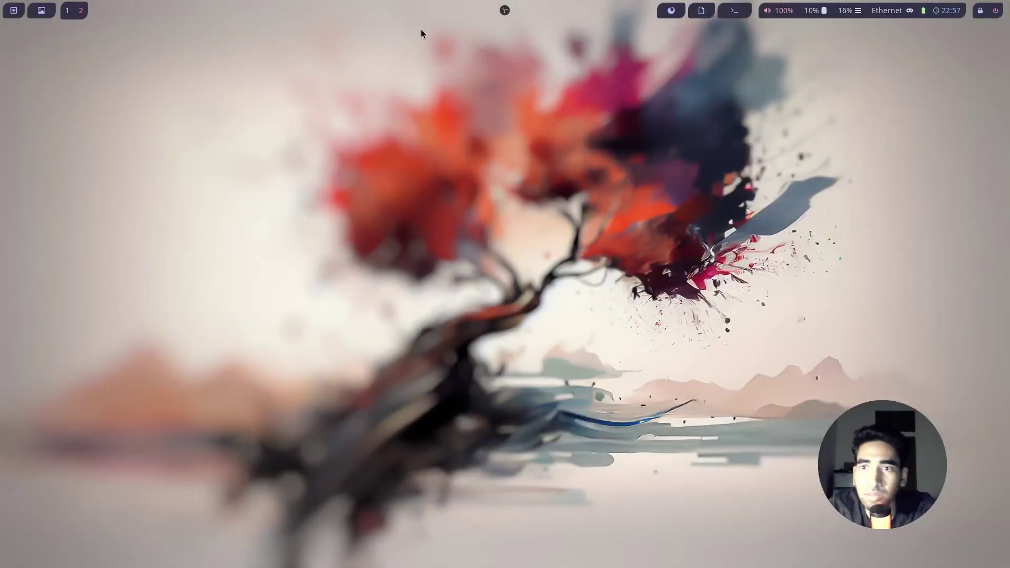
Step: Open Waypaper, try the purple snowy mountain wallpaper and apply the orange sunset wallpaper with forested hills
{"action": "left_click", "coordinate": [43, 13]}
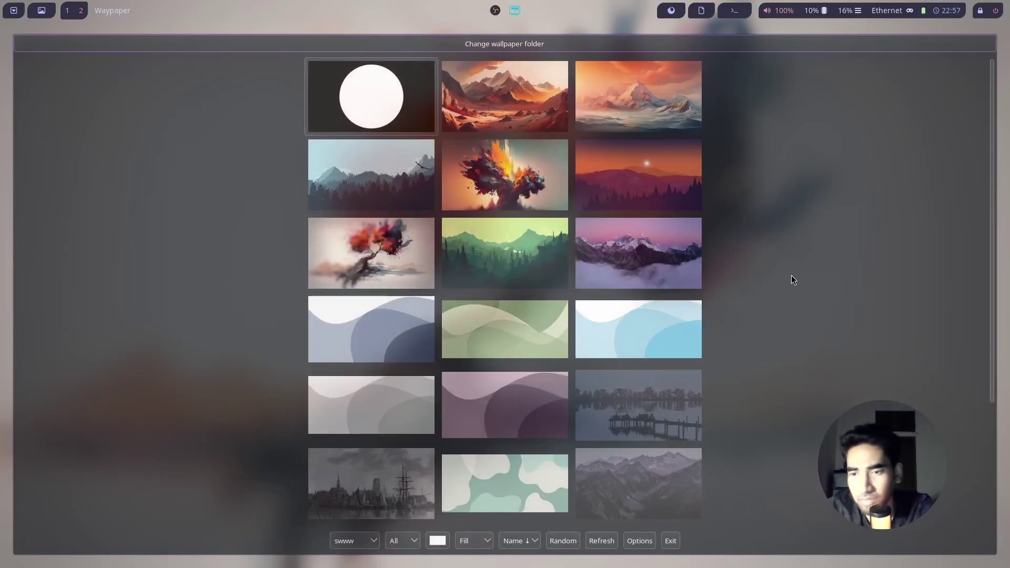
{"action": "scroll", "coordinate": [791, 278], "scroll_direction": "down", "scroll_amount": 3}
{"action": "scroll", "coordinate": [782, 272], "scroll_direction": "up", "scroll_amount": 3}
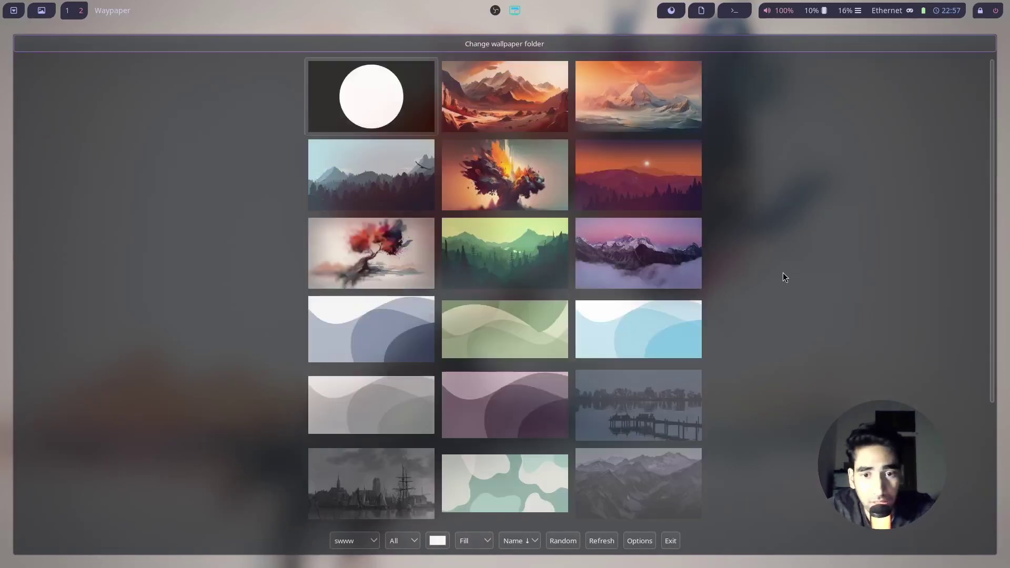
{"action": "left_click", "coordinate": [643, 258]}
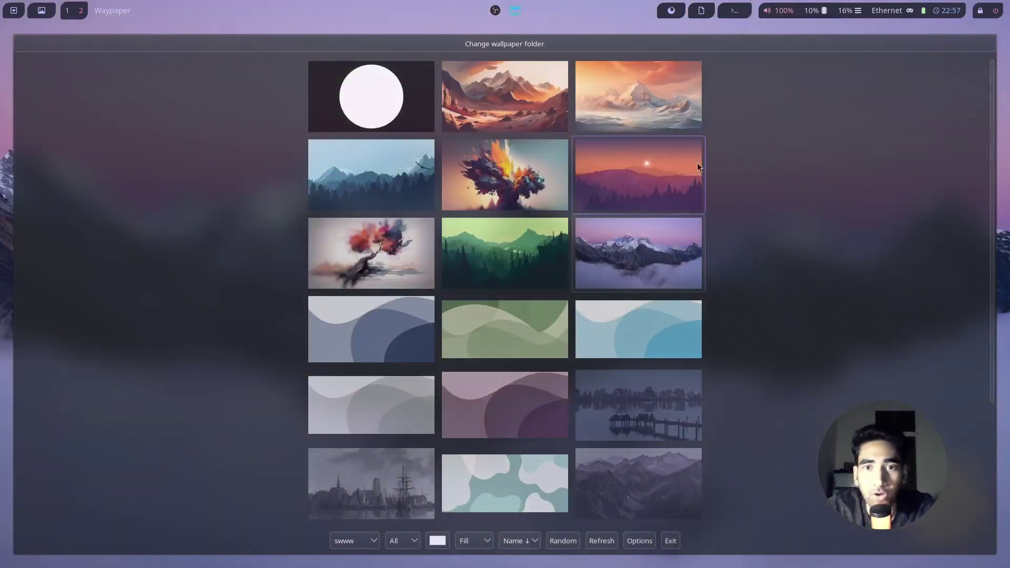
{"action": "left_click", "coordinate": [601, 171]}
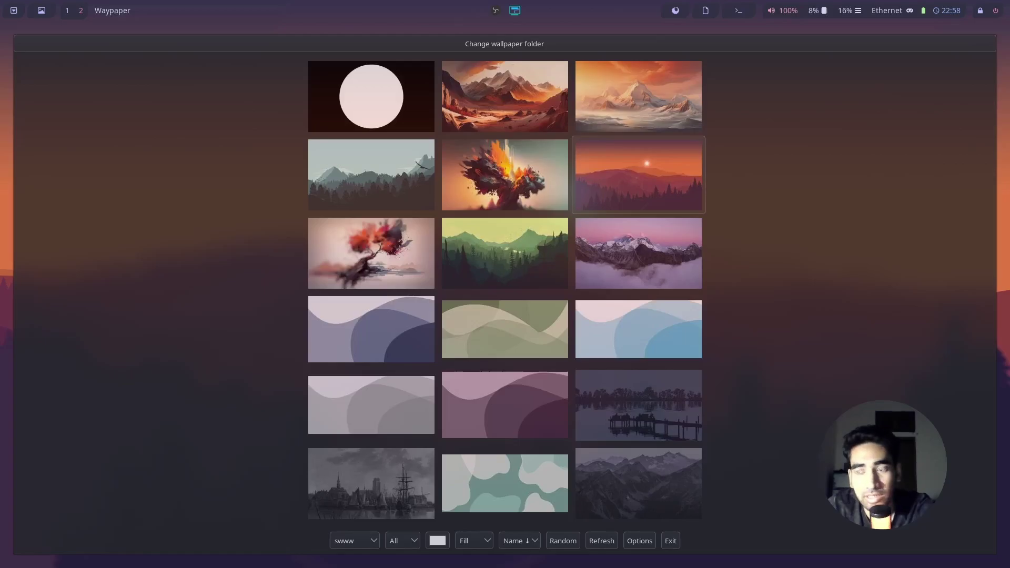
{"action": "scroll", "coordinate": [505, 289], "scroll_direction": "down", "scroll_amount": 3}
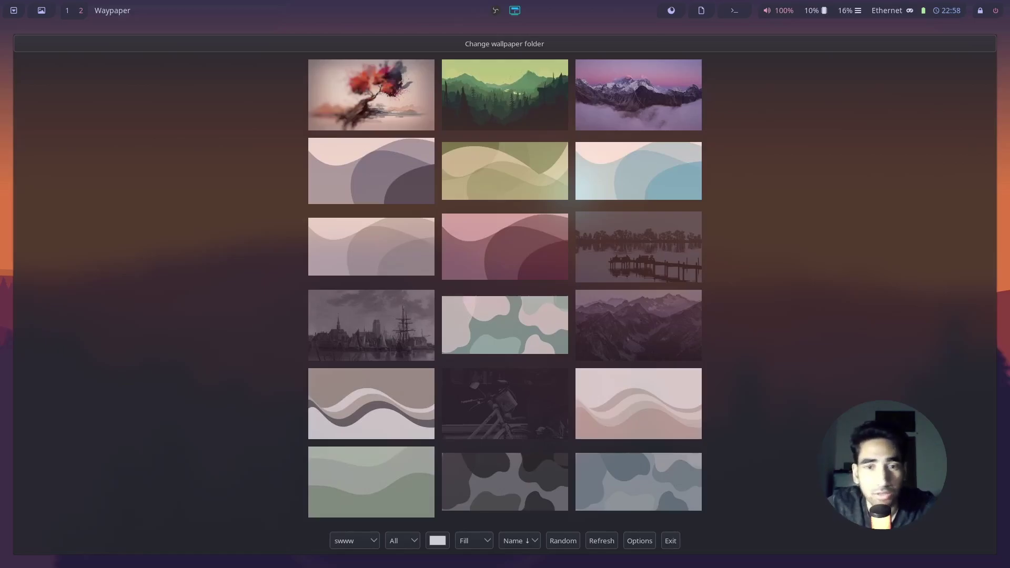
{"action": "scroll", "coordinate": [731, 195], "scroll_direction": "up", "scroll_amount": 3}
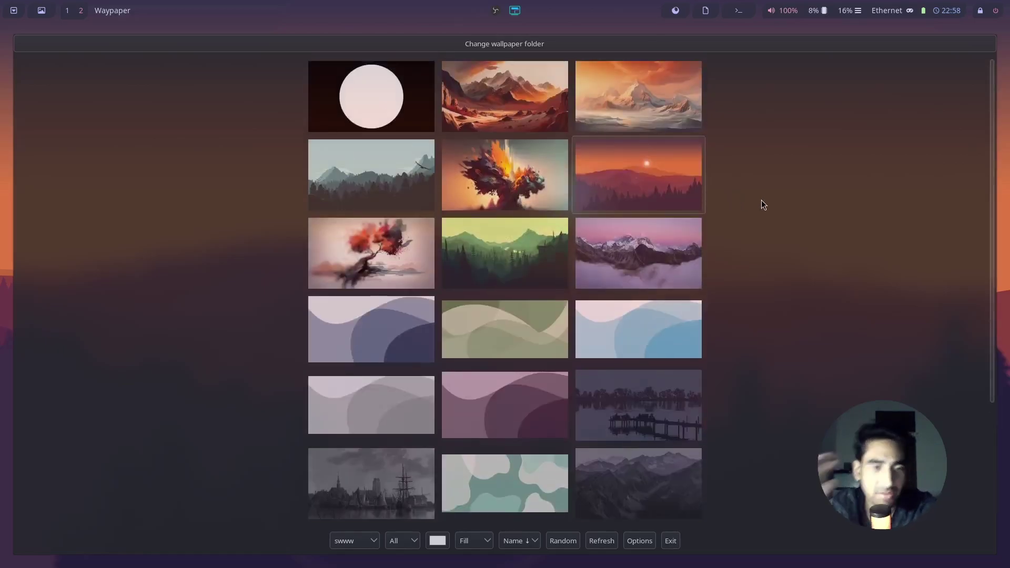